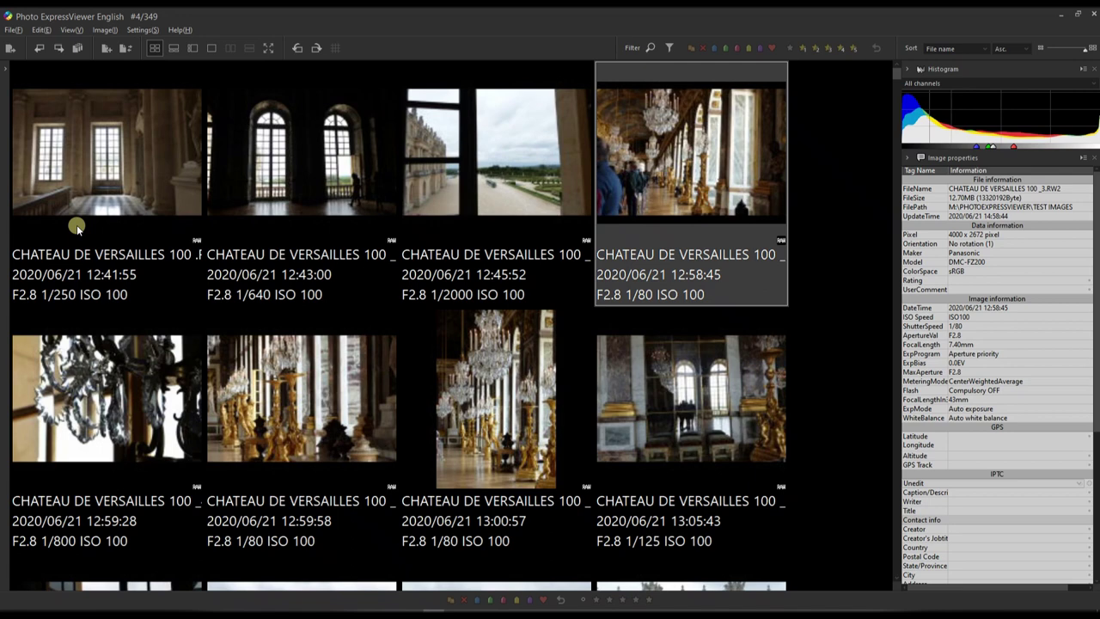
scroll(87, 263, down, 10)
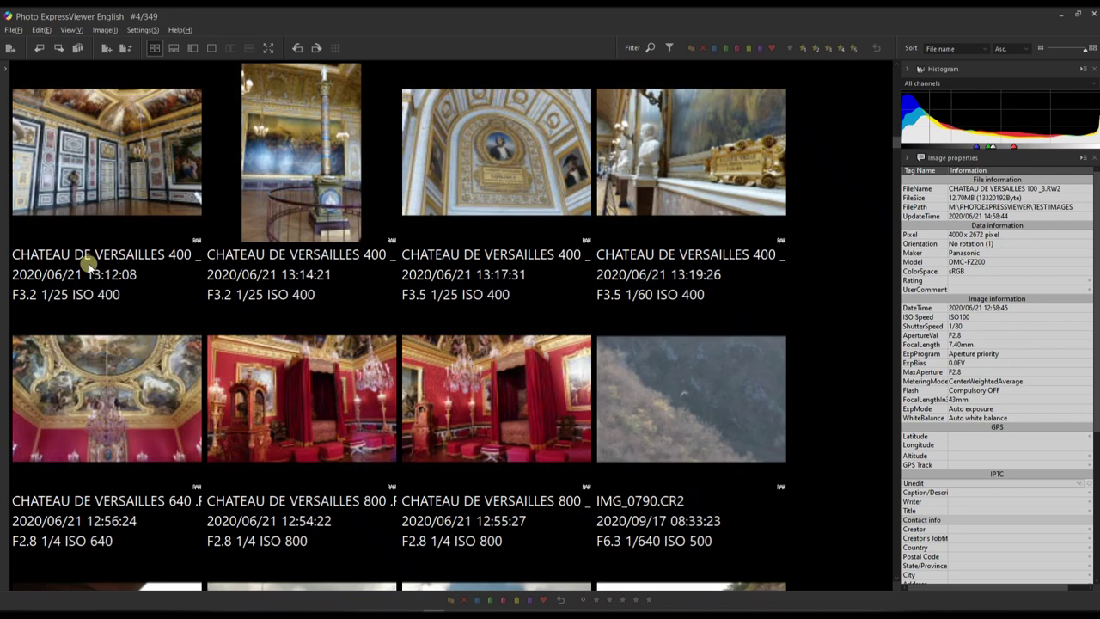
scroll(88, 263, down, 15)
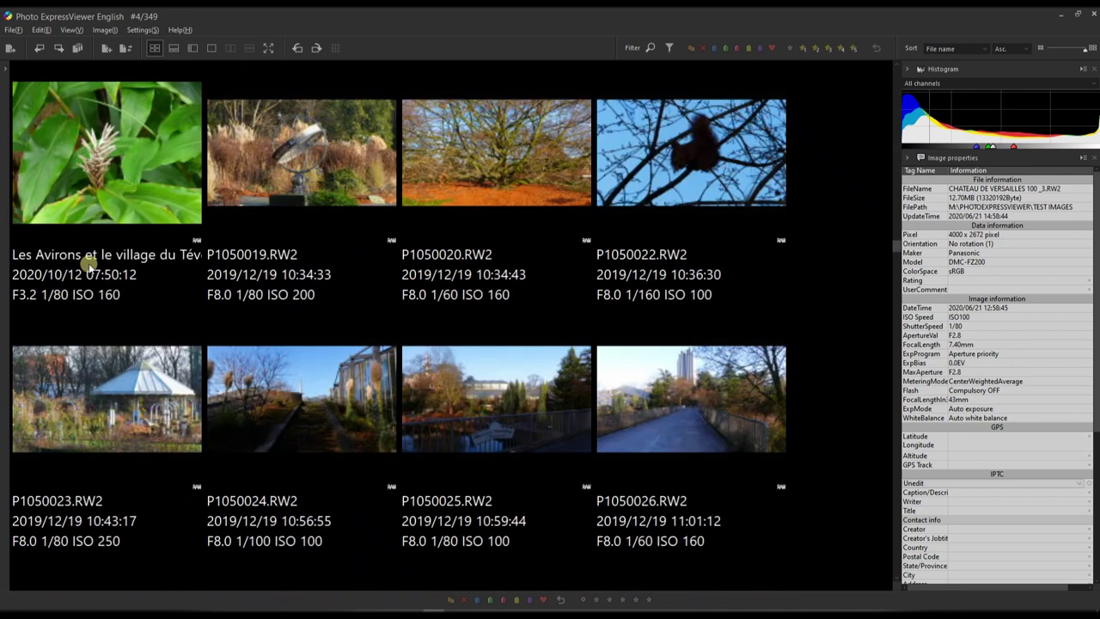
scroll(88, 262, down, 9)
scroll(88, 263, down, 10)
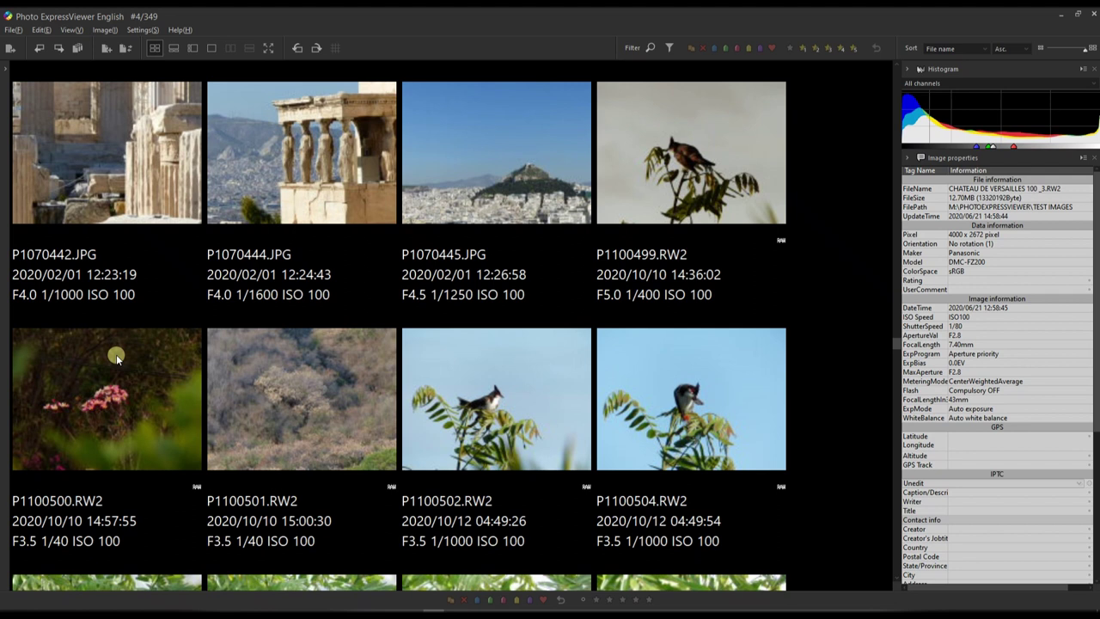
scroll(116, 354, down, 5)
scroll(211, 412, down, 3)
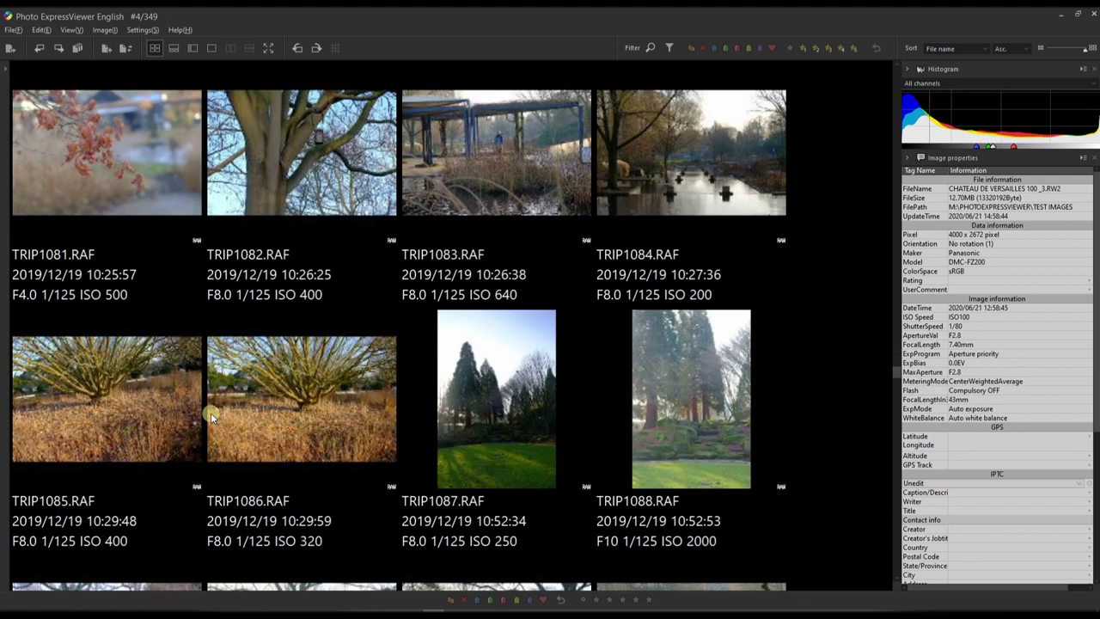
scroll(211, 412, down, 4)
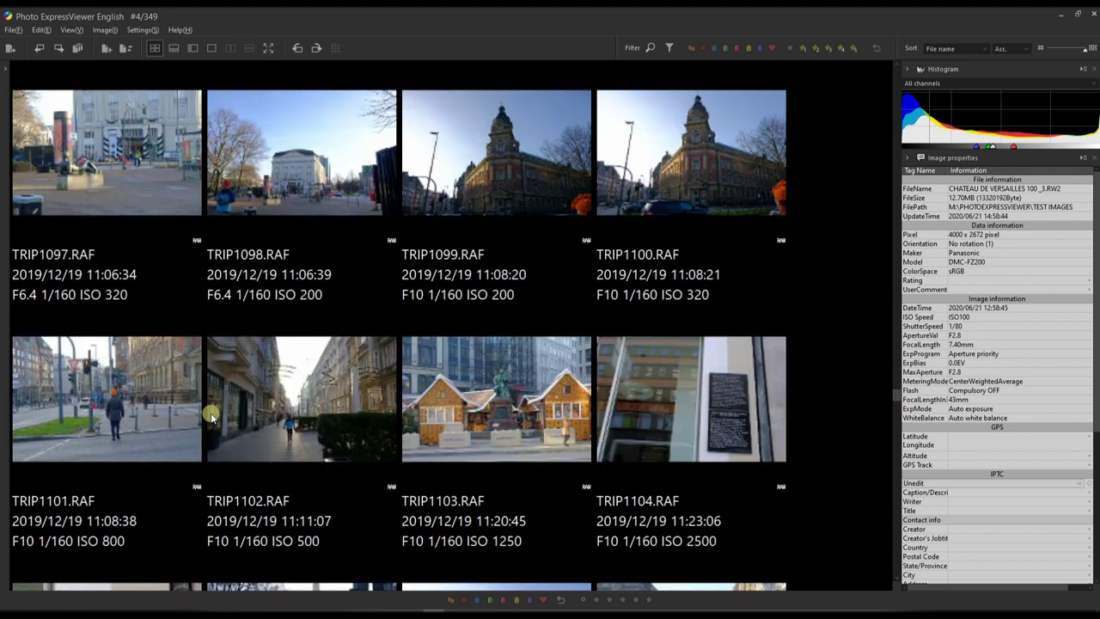
scroll(210, 414, down, 7)
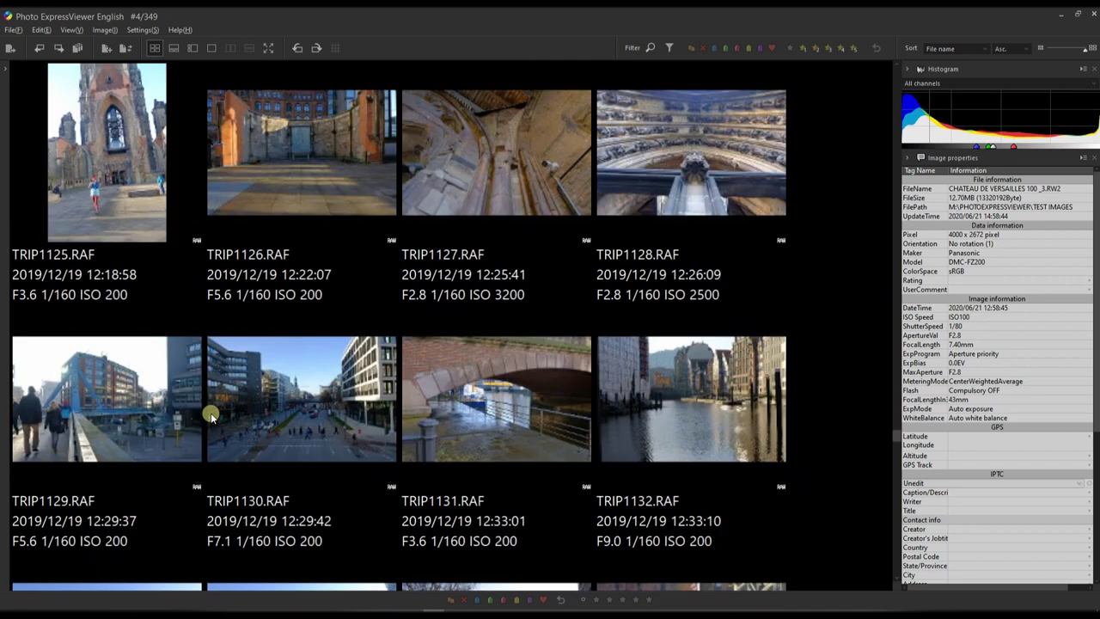
scroll(248, 369, down, 4)
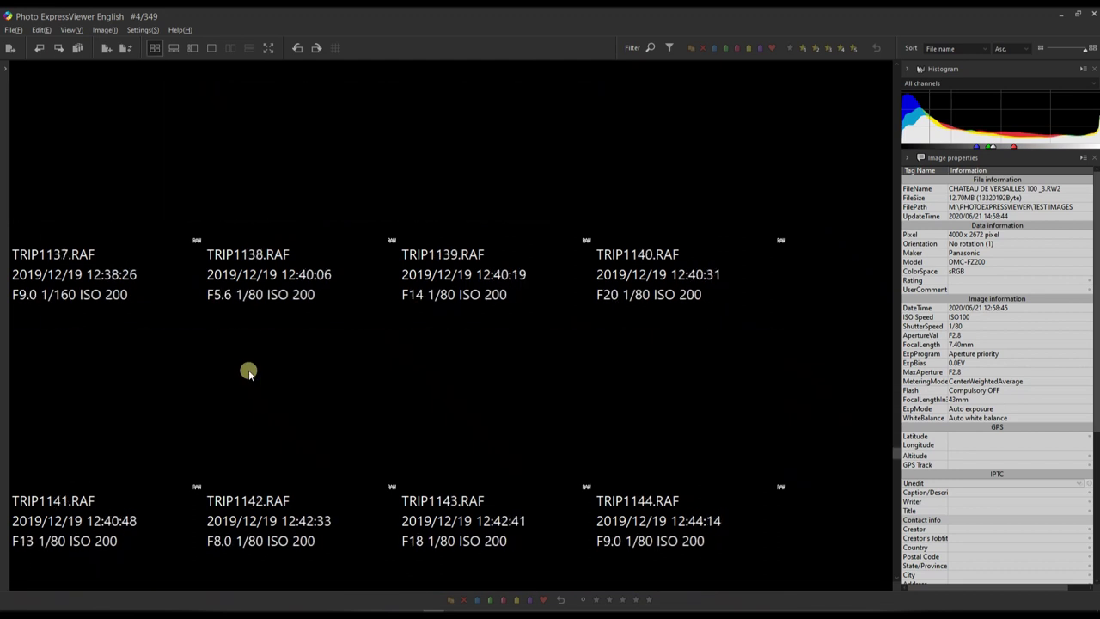
scroll(249, 377, up, 20)
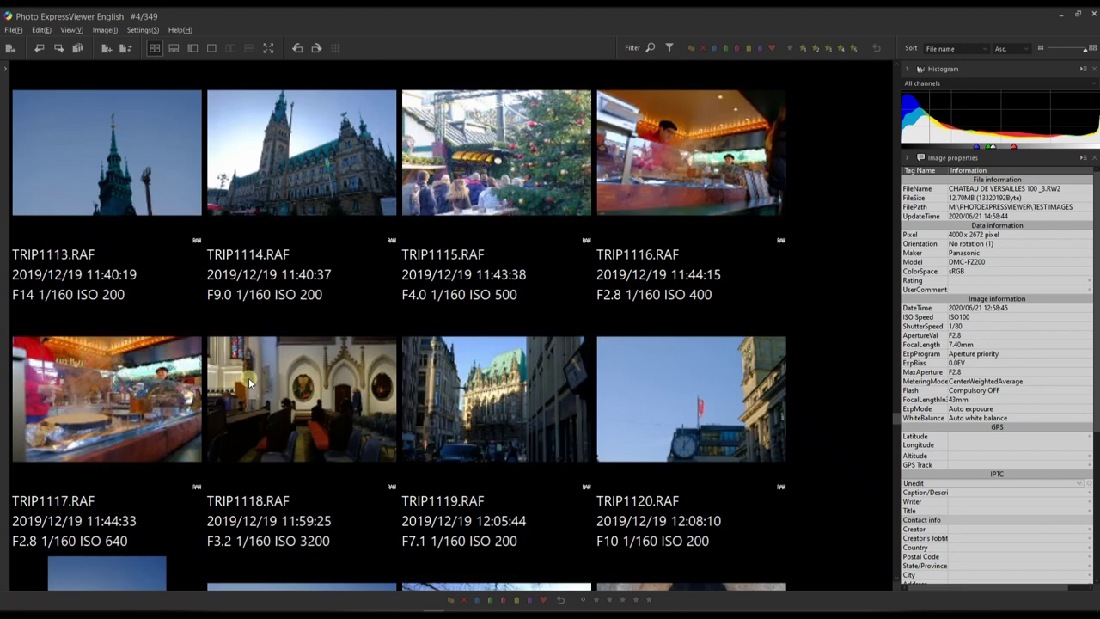
scroll(249, 377, up, 20)
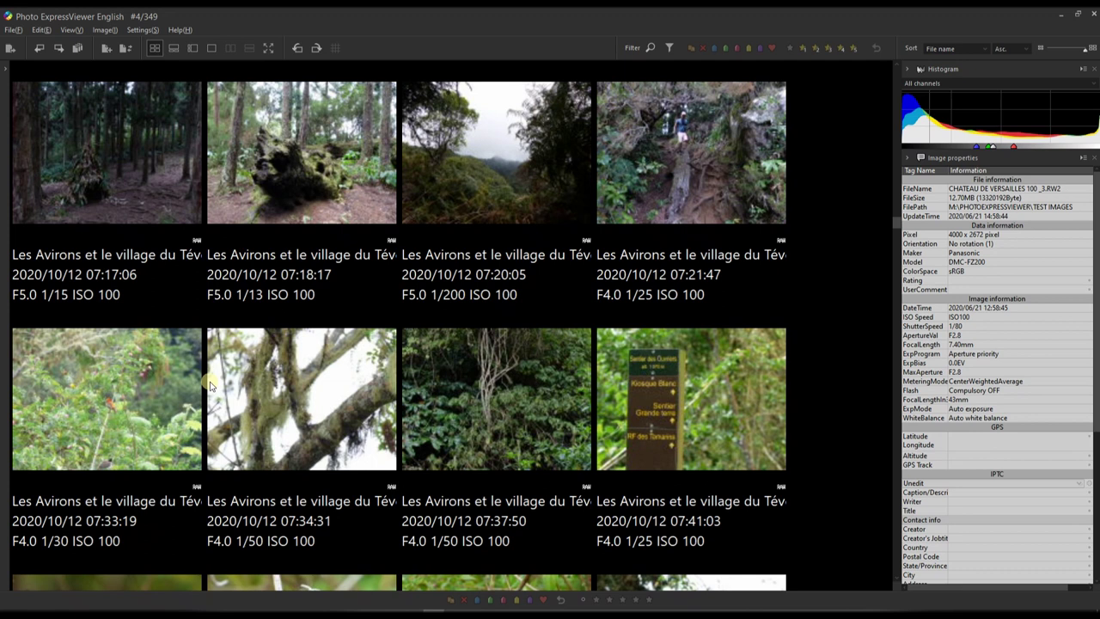
Step: Select the Les Avirons forest photos in turn to view their details
click(95, 168)
click(272, 169)
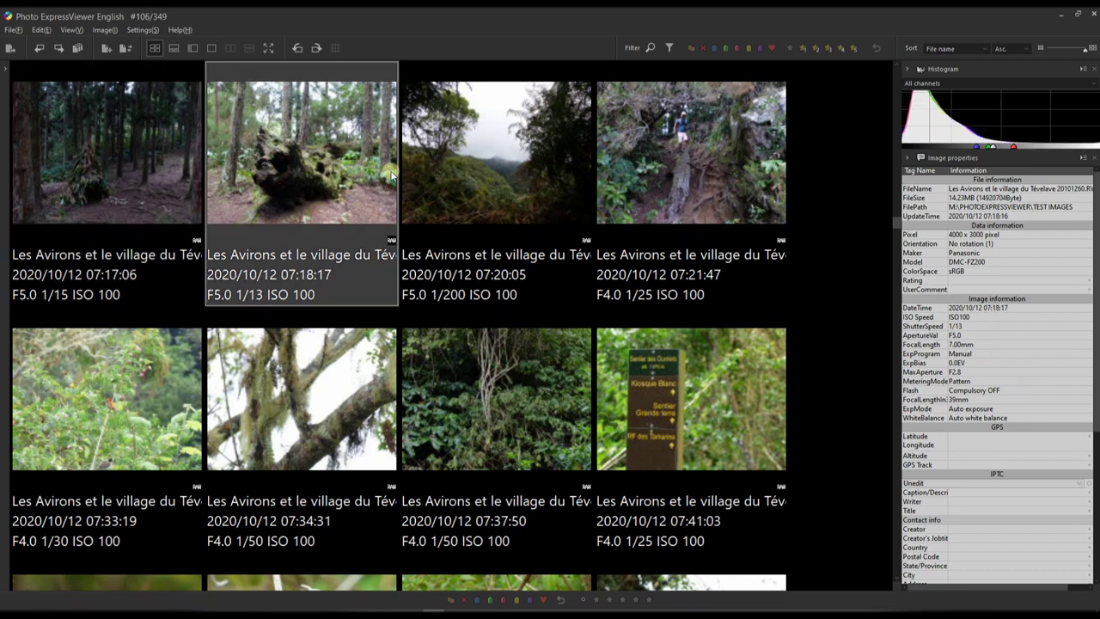
click(459, 169)
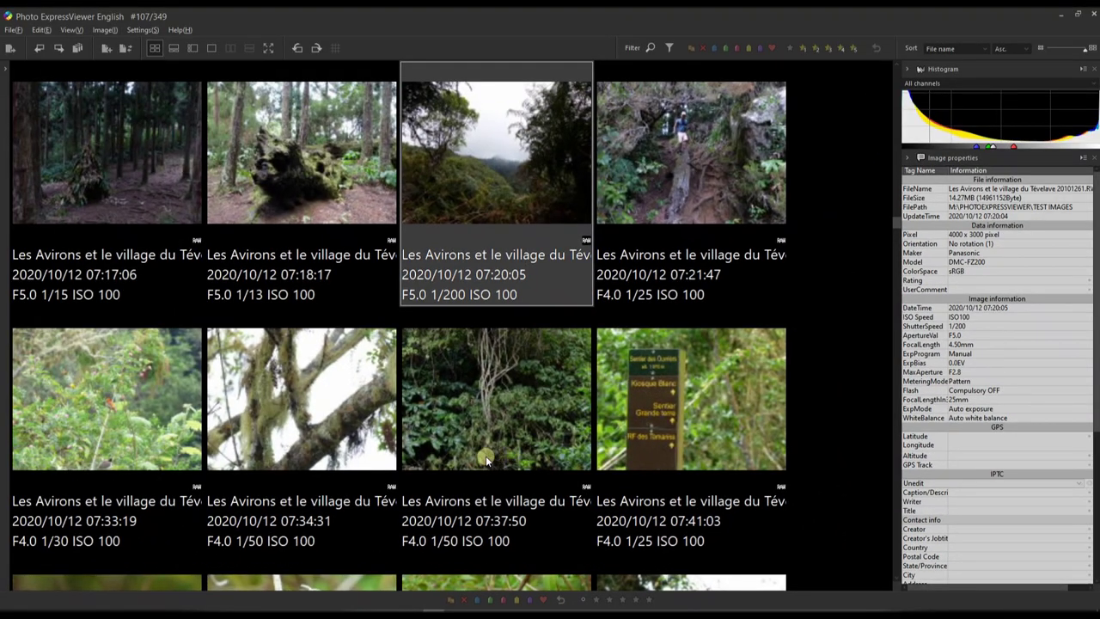
Step: Give the Parthenon photo P1070437.JPG a five-star rating
scroll(495, 456, down, 10)
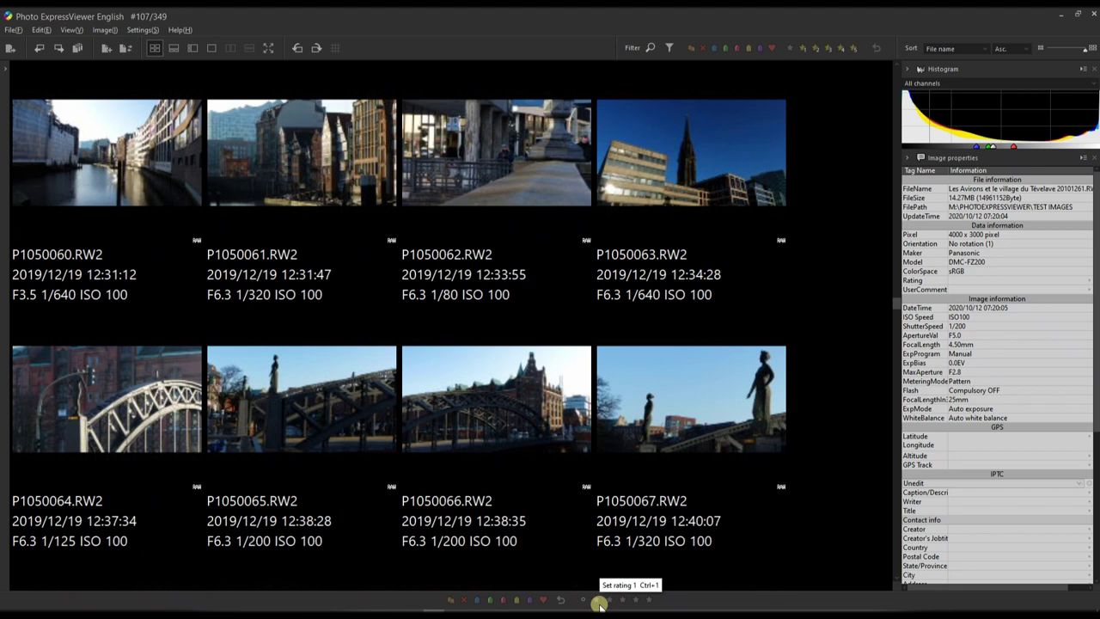
scroll(389, 429, down, 15)
scroll(393, 432, up, 10)
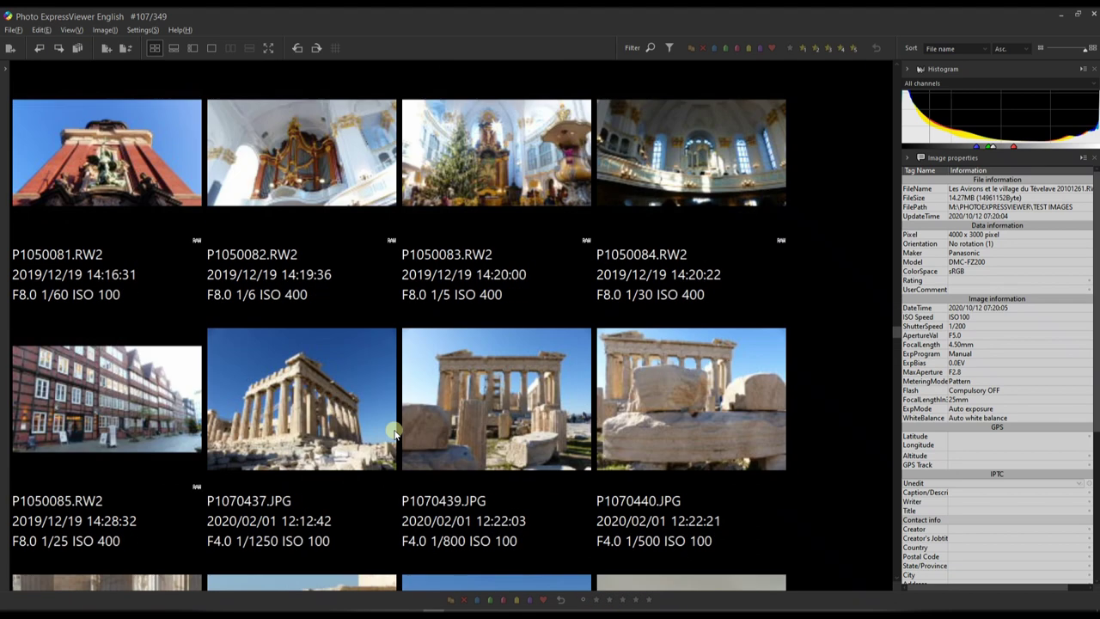
click(302, 402)
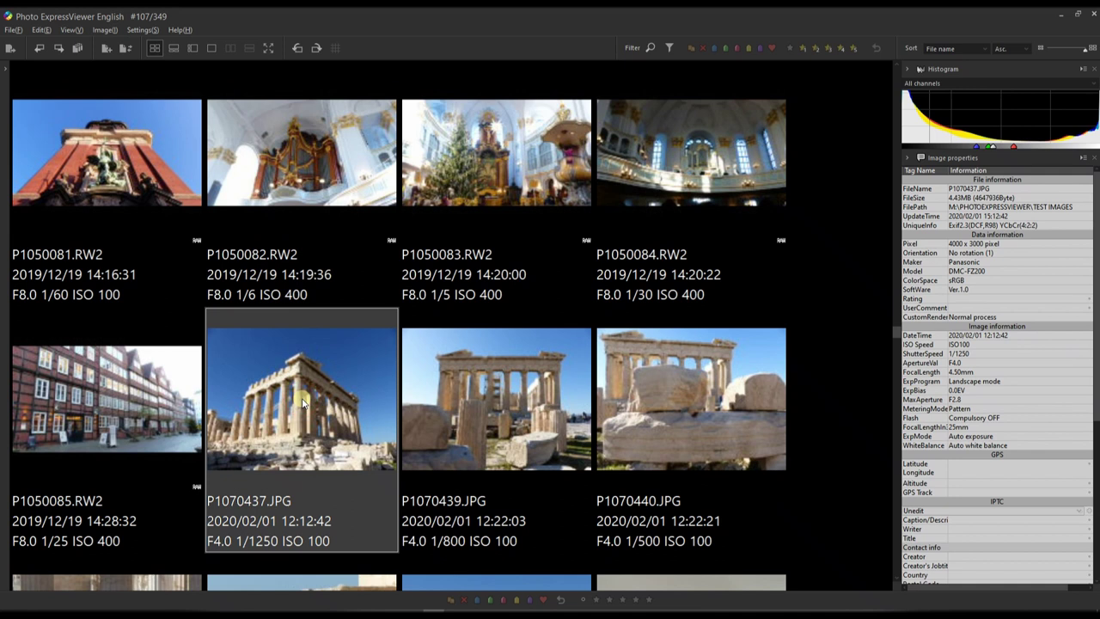
click(649, 599)
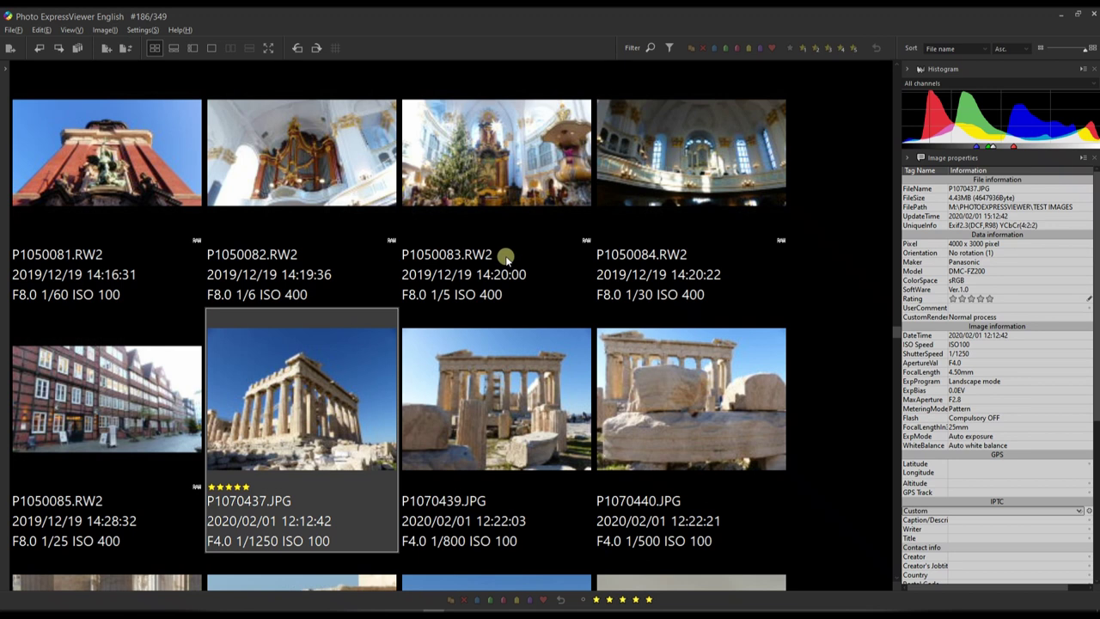
Step: Give the first Les Avirons forest photo a blue colour label
scroll(184, 330, up, 10)
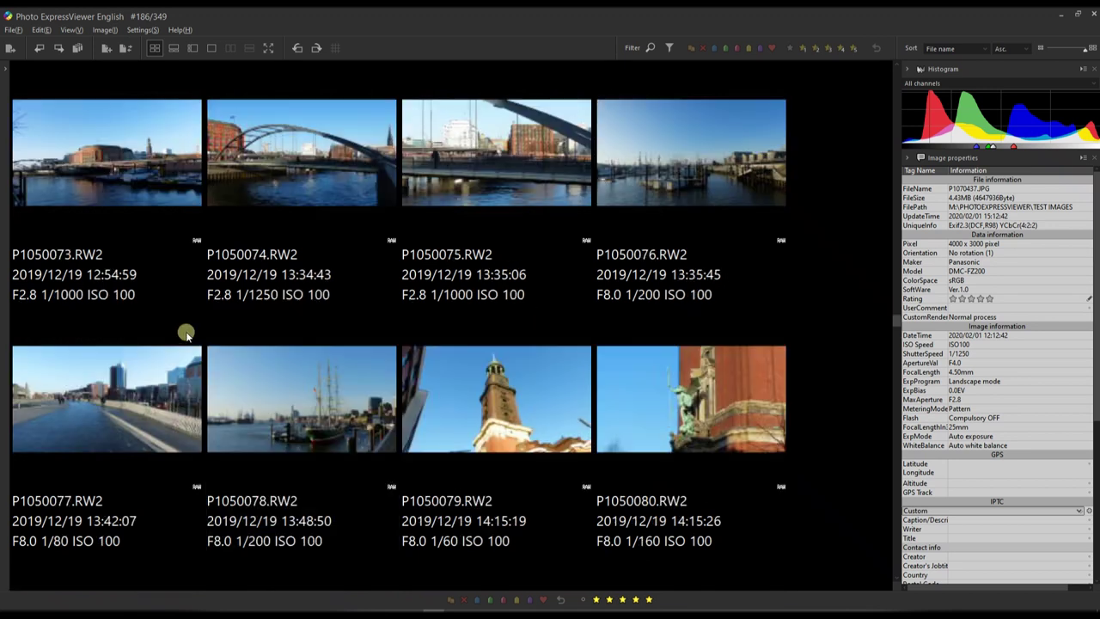
scroll(204, 325, up, 6)
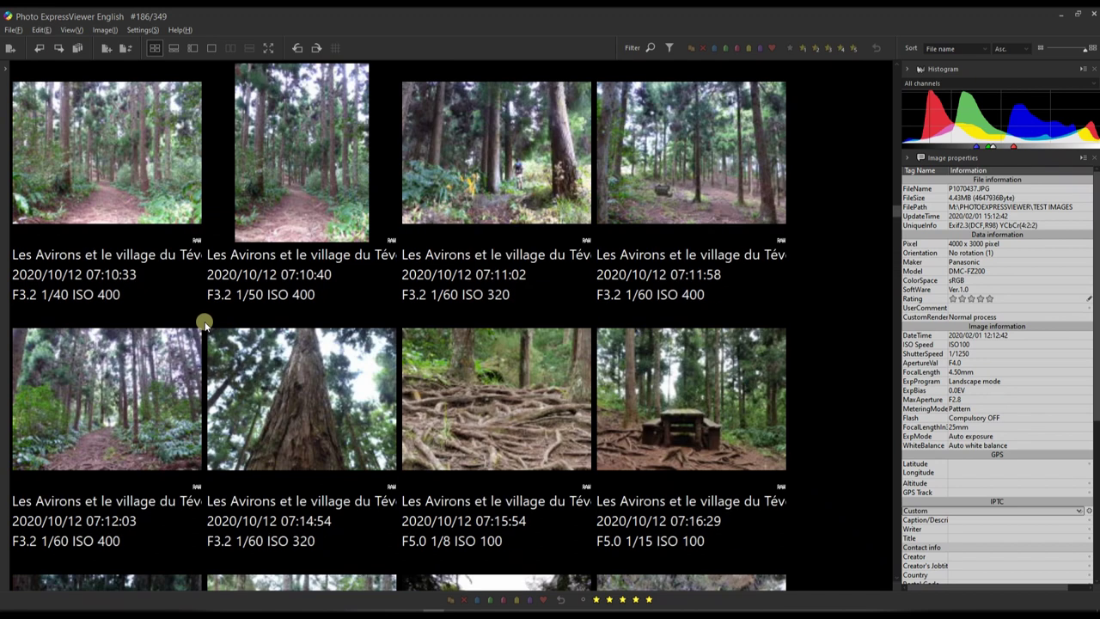
click(136, 167)
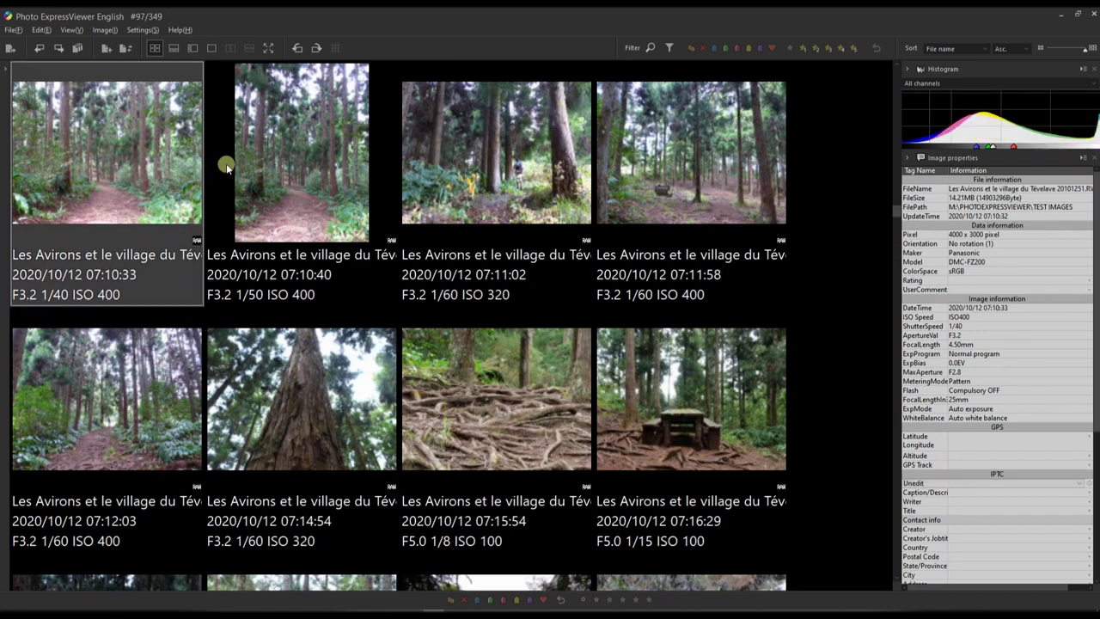
click(477, 600)
Step: Give the second Les Avirons photo a red label, then scroll down to the Rome RAF thumbnails
click(306, 178)
click(502, 600)
scroll(452, 348, down, 15)
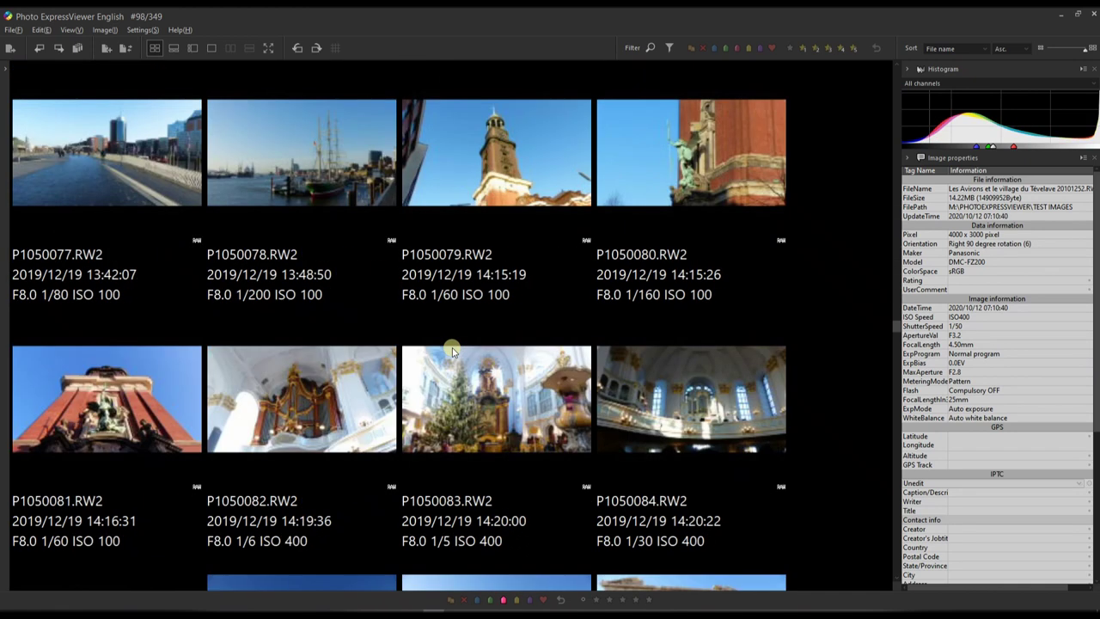
scroll(454, 345, down, 12)
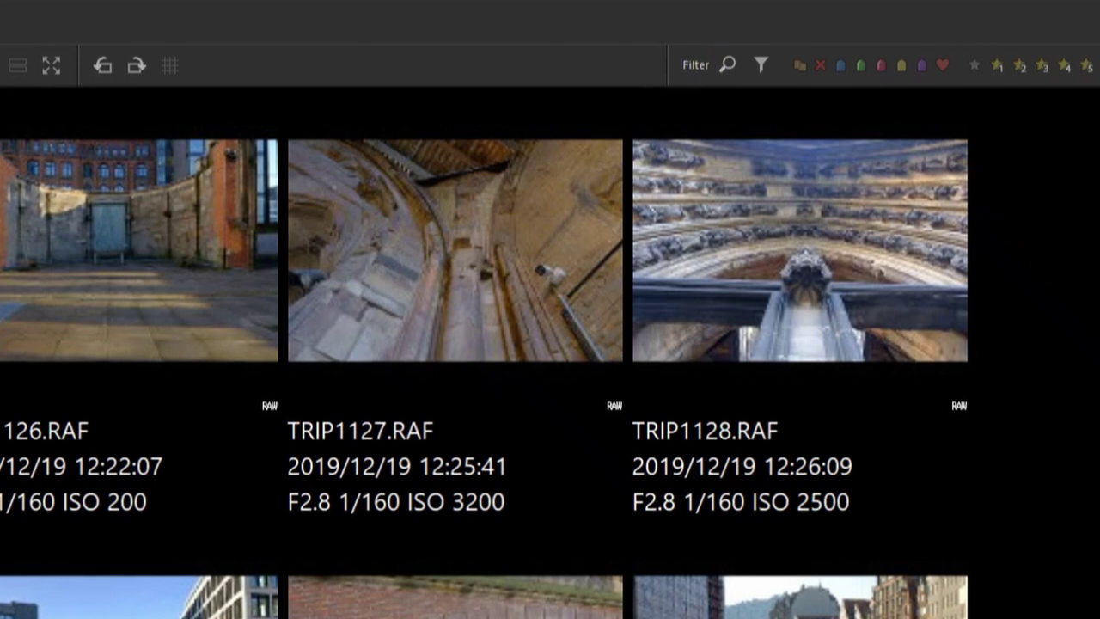
scroll(498, 433, down, 2)
scroll(509, 341, down, 6)
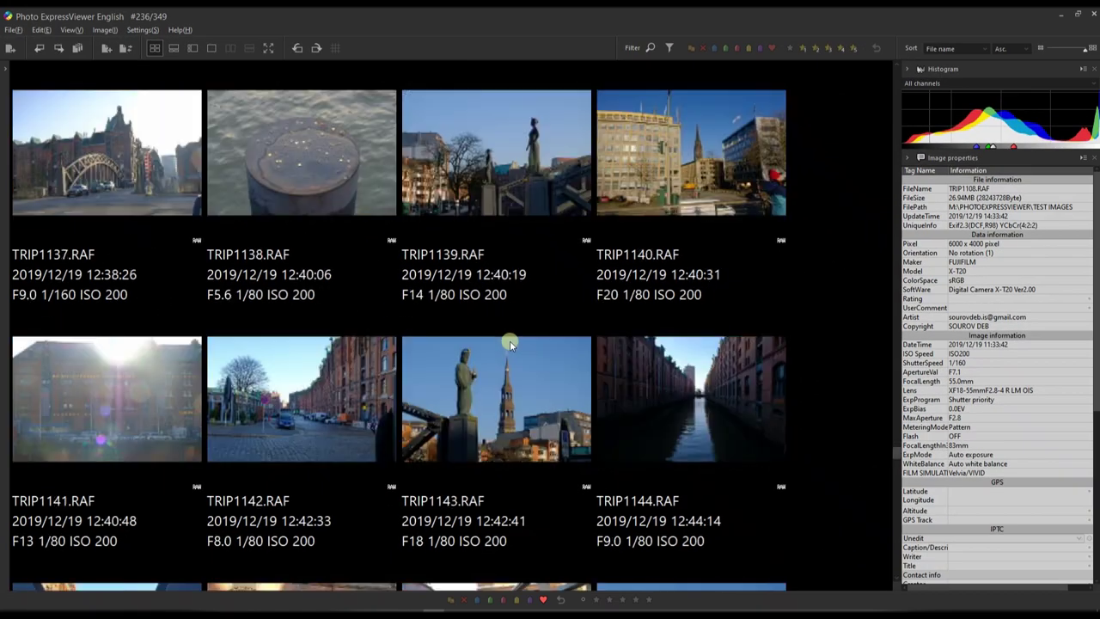
scroll(509, 344, down, 10)
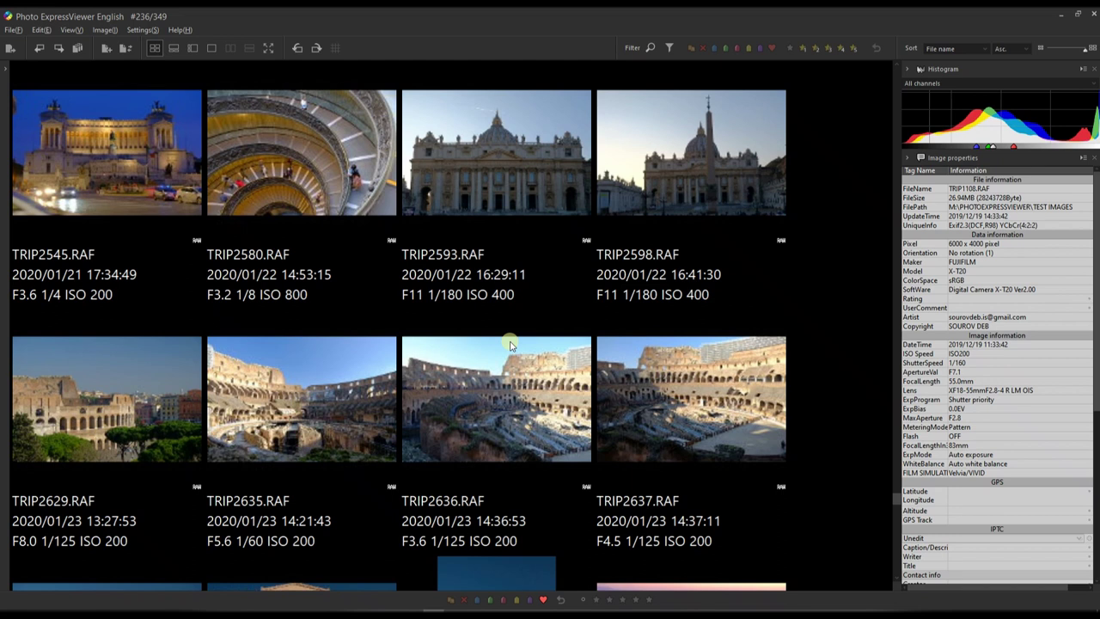
Step: Place the Search panel beside the thumbnail grid and enable a File name condition
click(648, 47)
drag(47, 17, 808, 201)
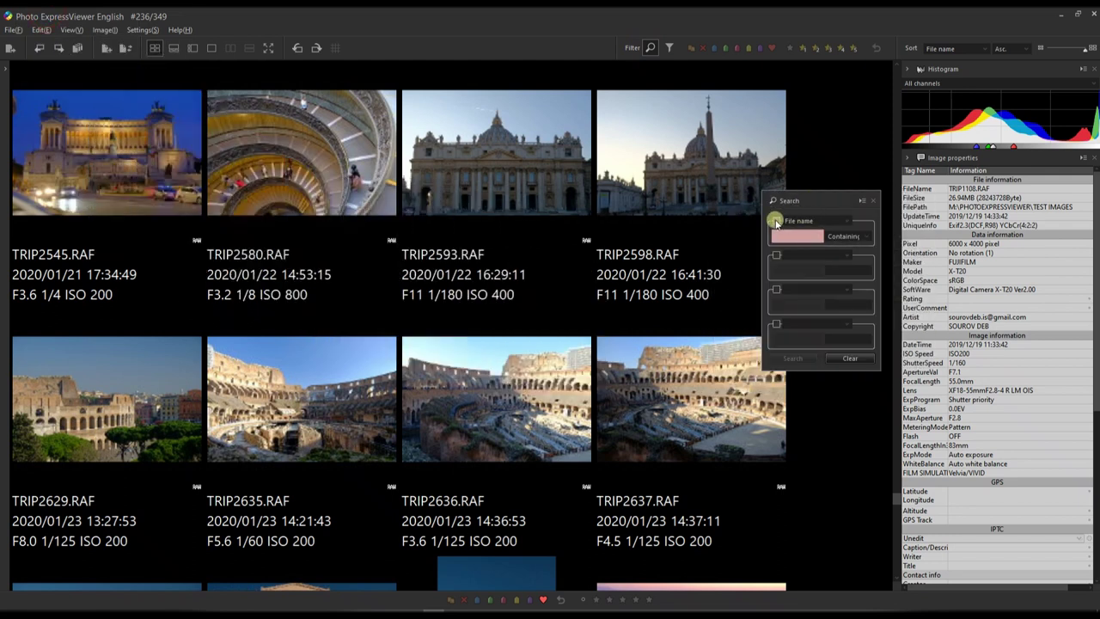
click(776, 221)
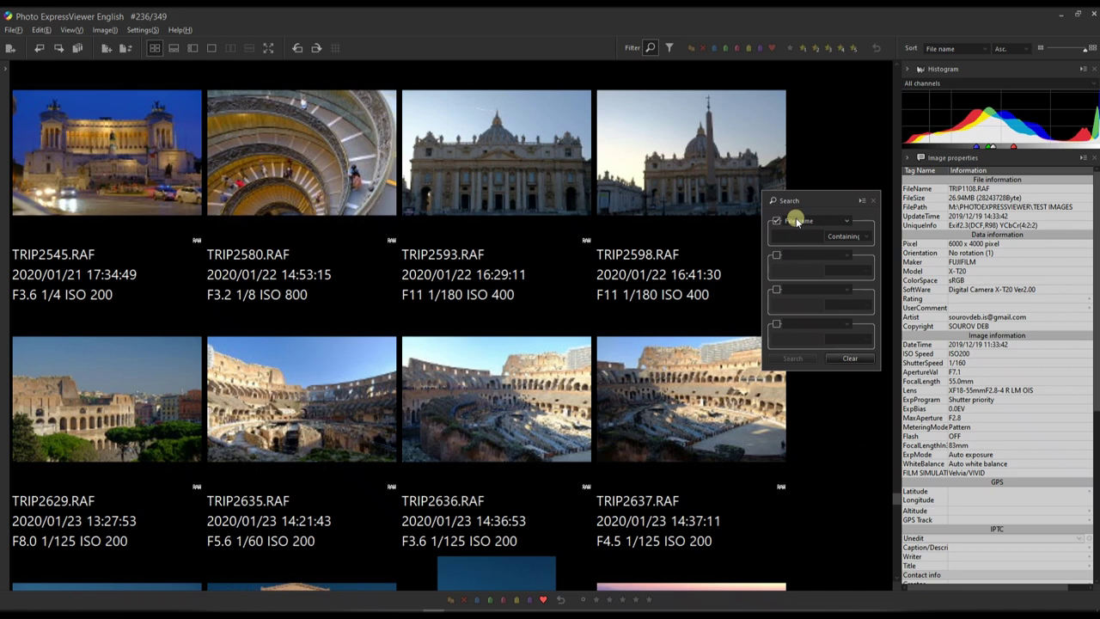
click(796, 221)
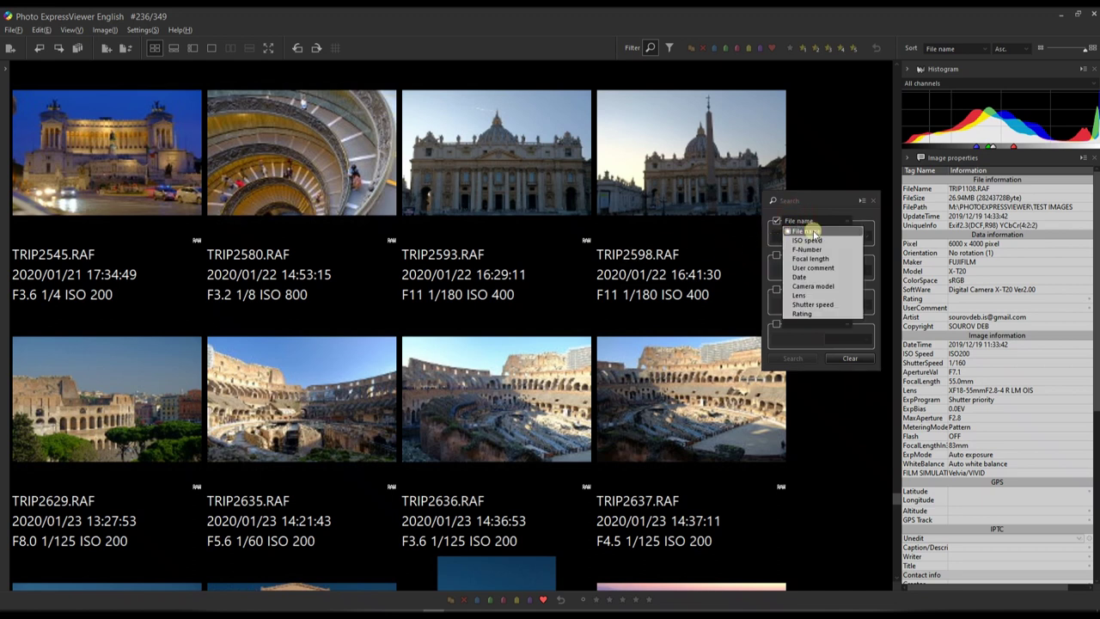
click(819, 199)
scroll(614, 218, up, 20)
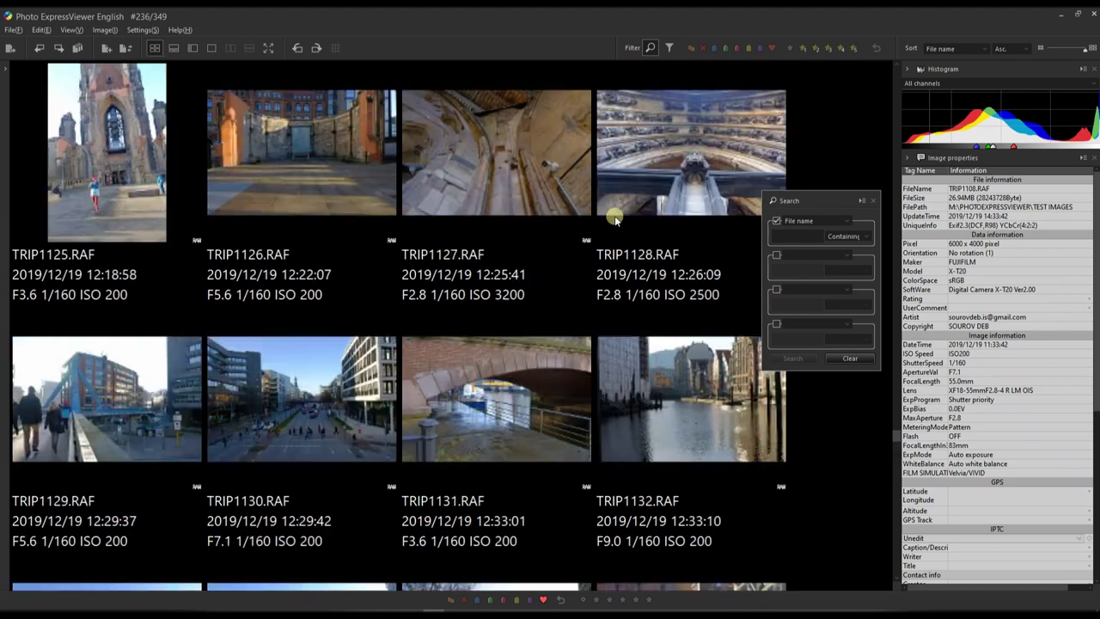
scroll(614, 217, up, 5)
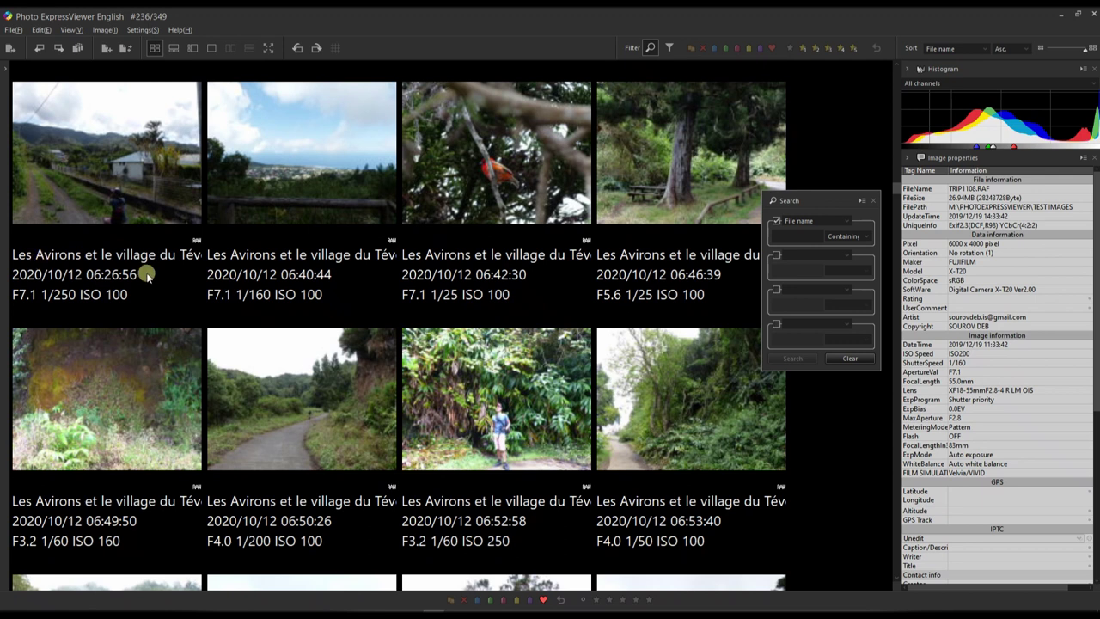
Step: Set the first search condition to ISO speed and the second to Focal length
click(777, 257)
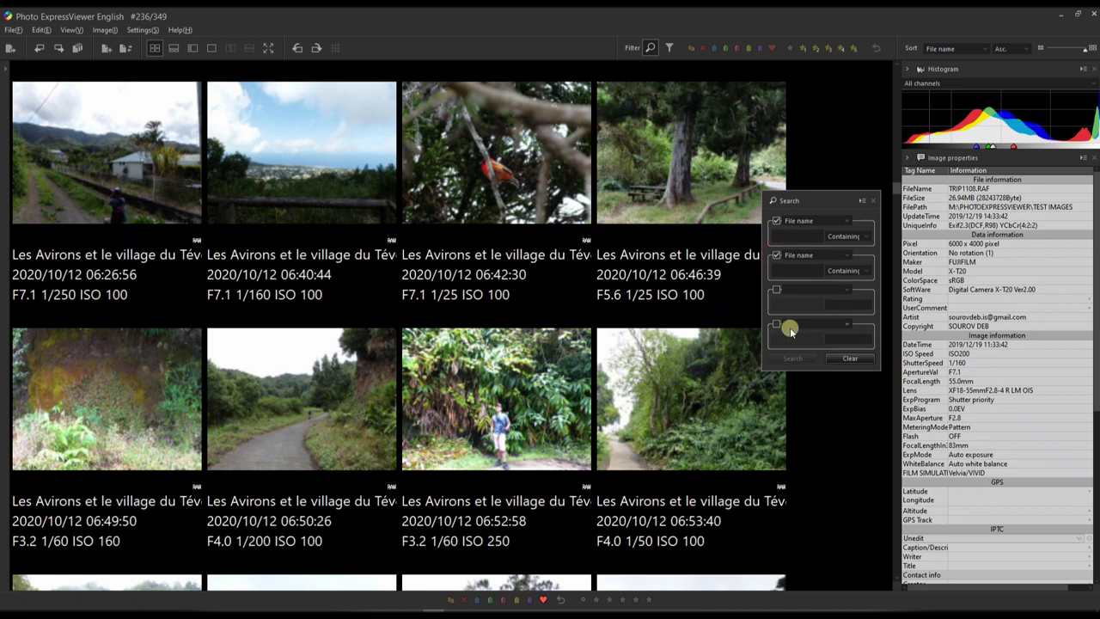
click(798, 222)
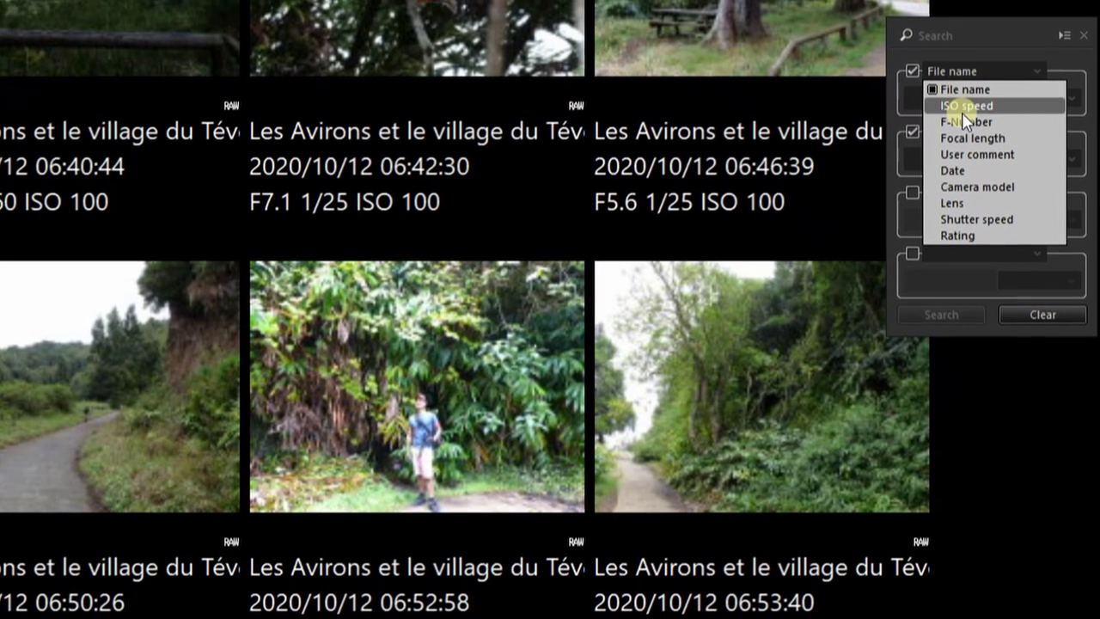
click(962, 106)
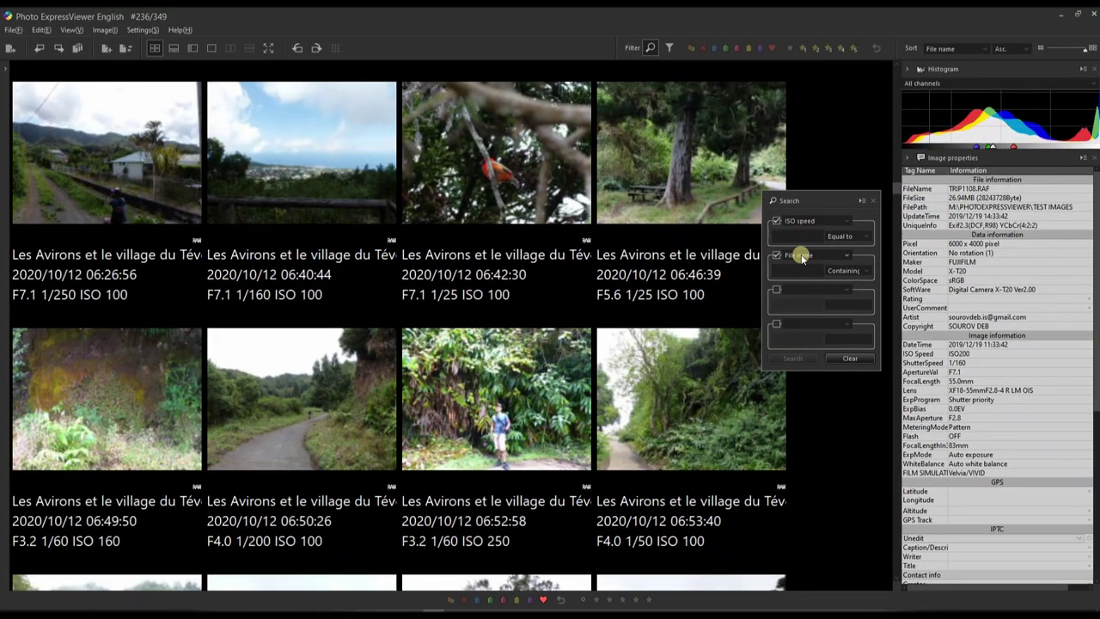
click(801, 256)
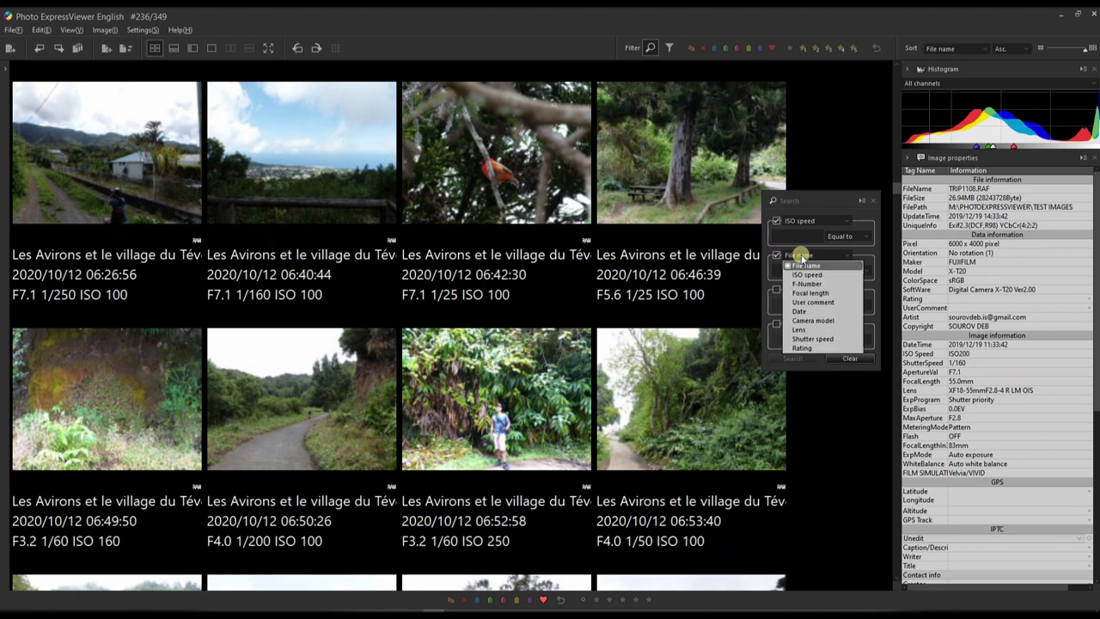
click(800, 293)
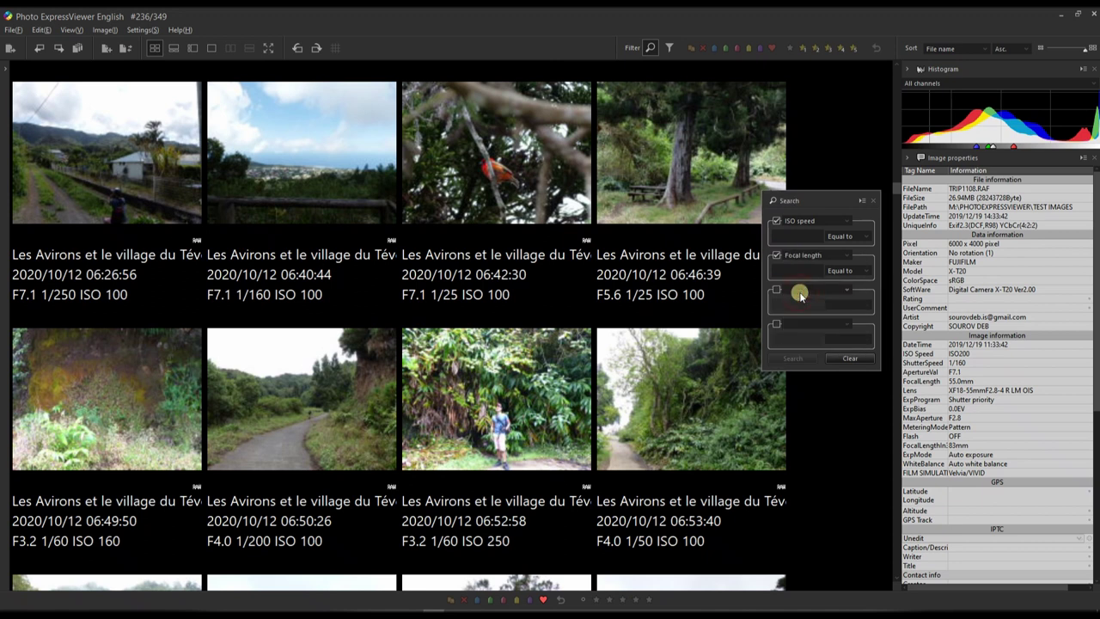
click(840, 237)
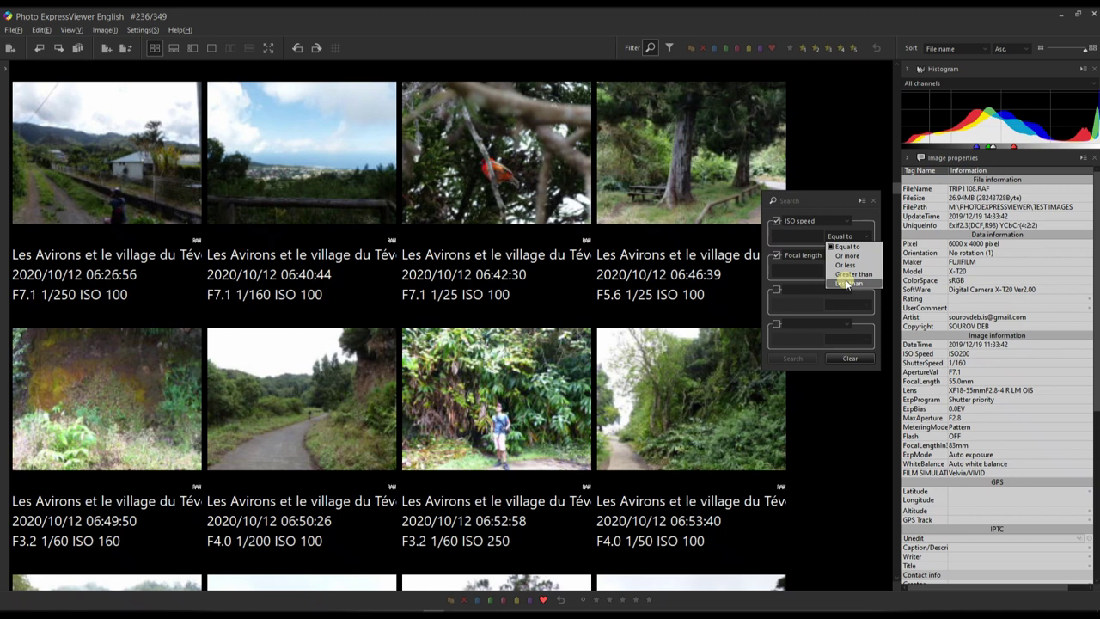
Step: Search for photos with ISO speed equal to 200 and focal length equal to 18
click(800, 235)
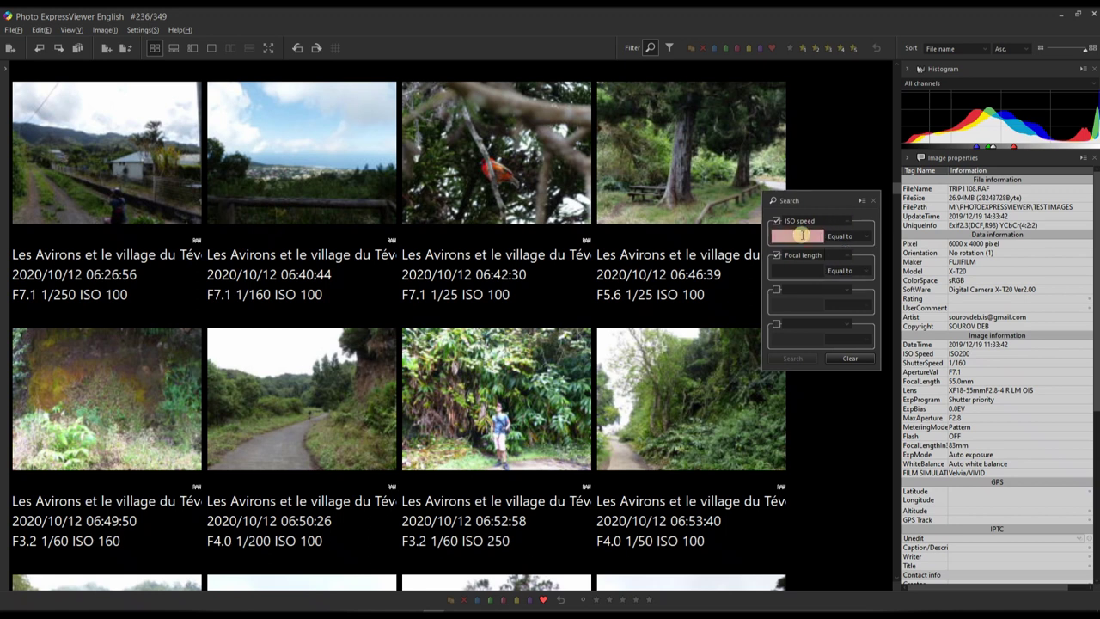
click(816, 235)
click(838, 237)
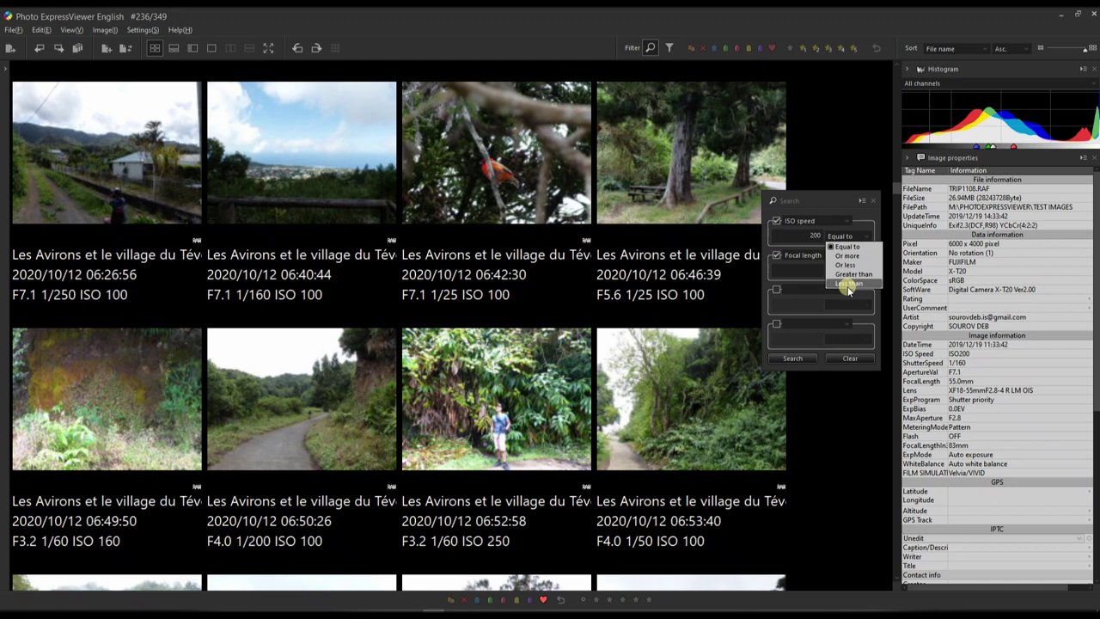
click(802, 236)
drag(802, 235, 811, 235)
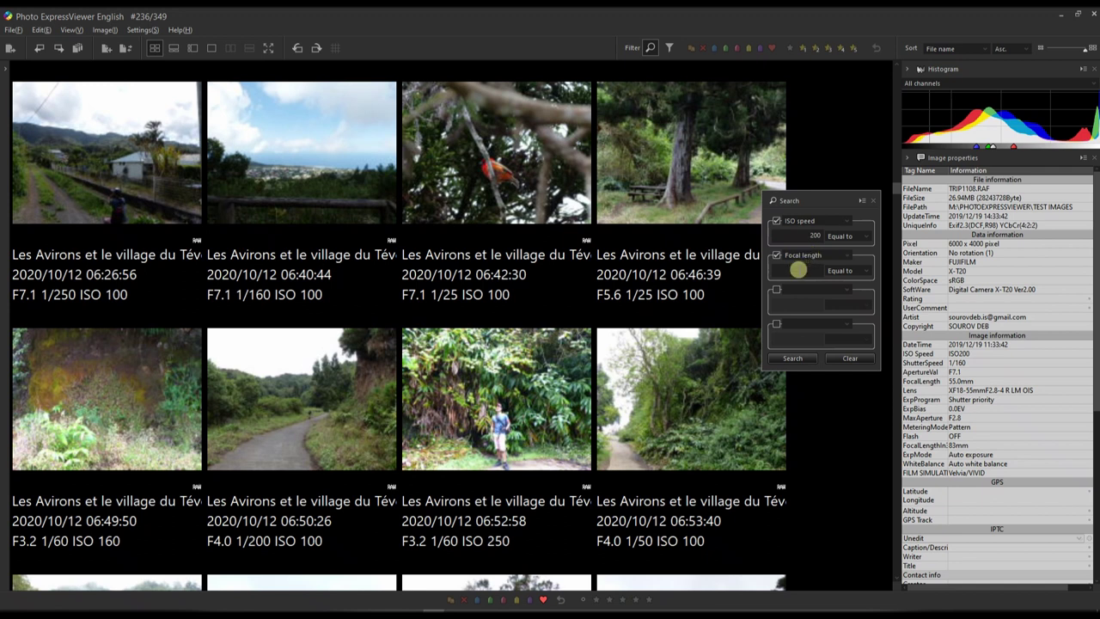
click(798, 270)
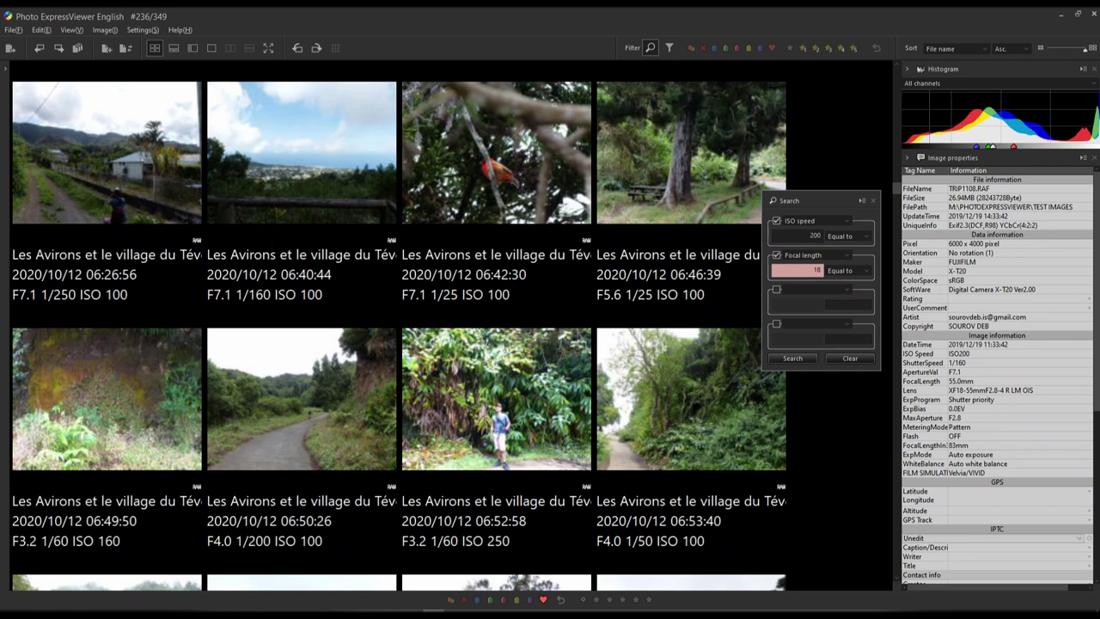
click(788, 361)
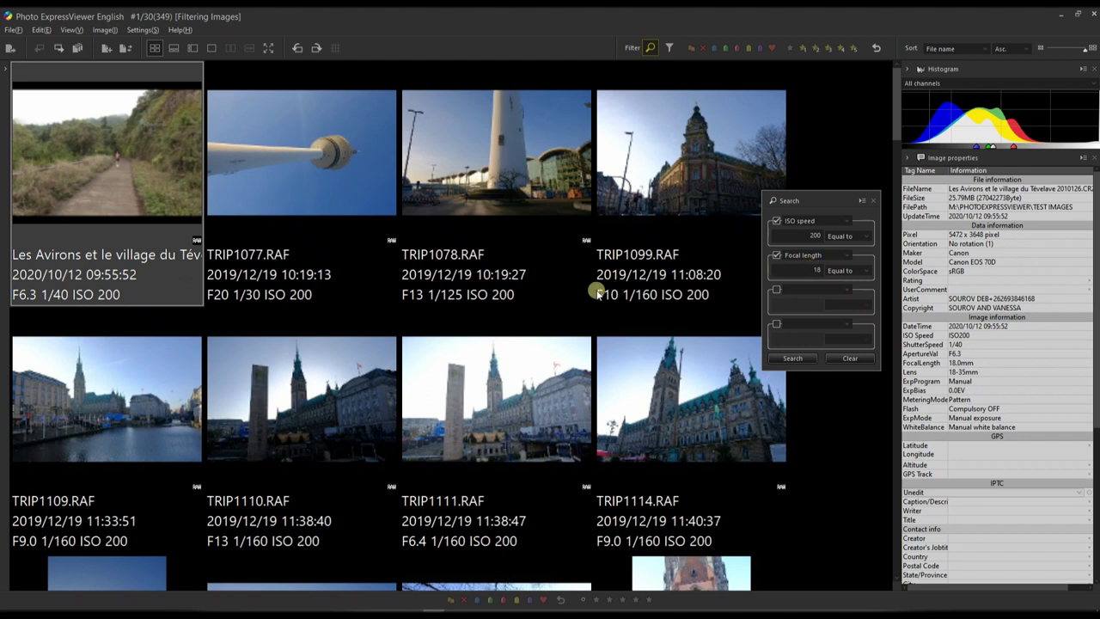
scroll(356, 394, down, 5)
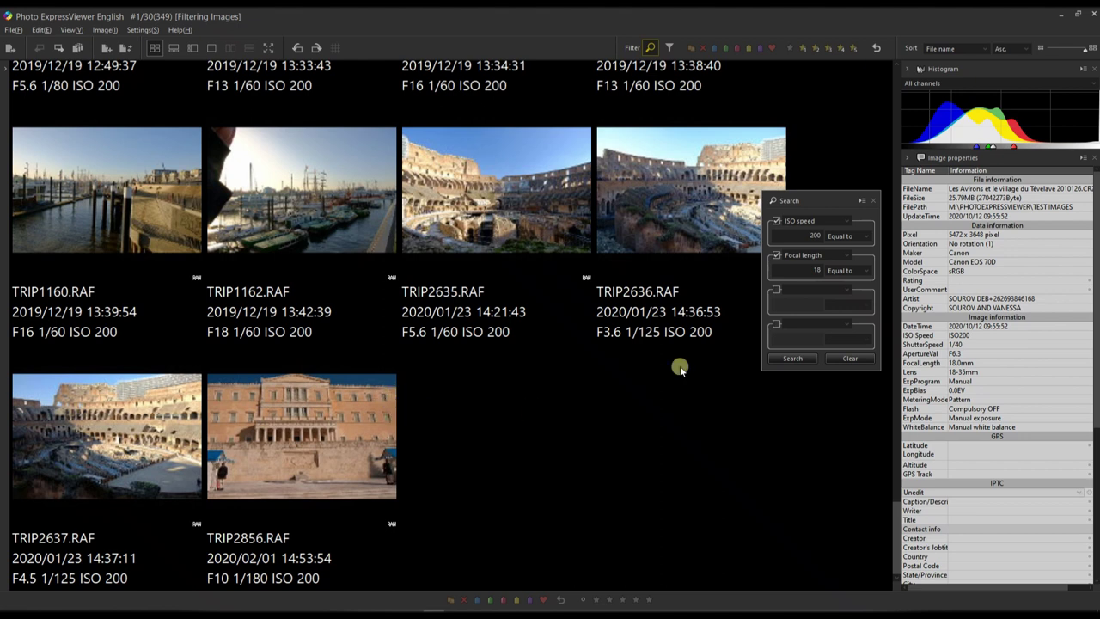
Step: Clear the ISO speed and focal-length conditions and close the Search panel
click(853, 360)
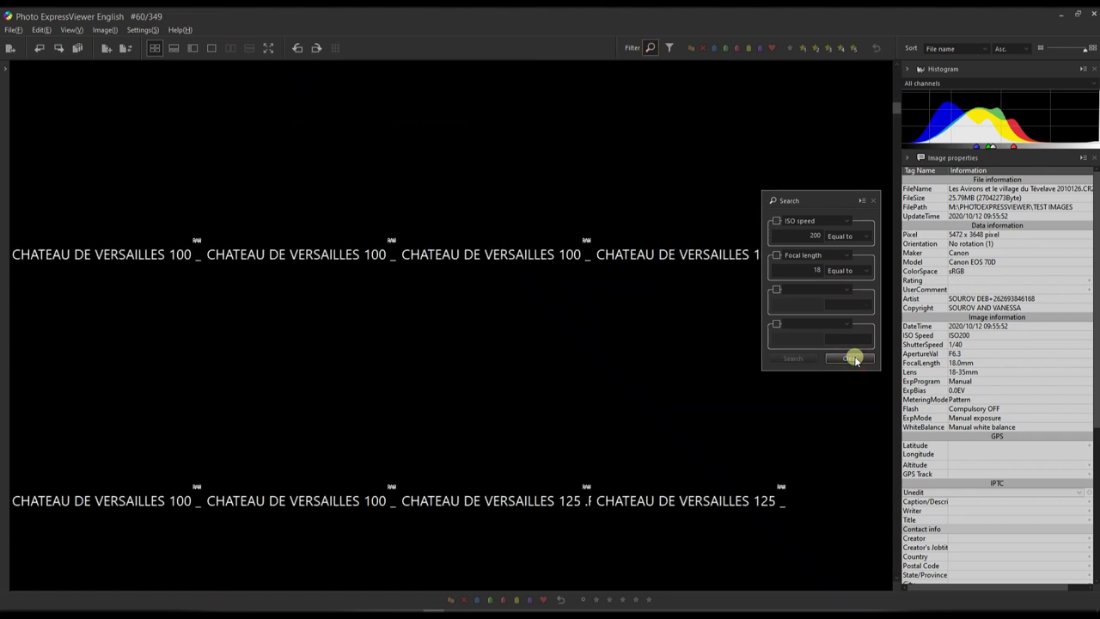
click(873, 200)
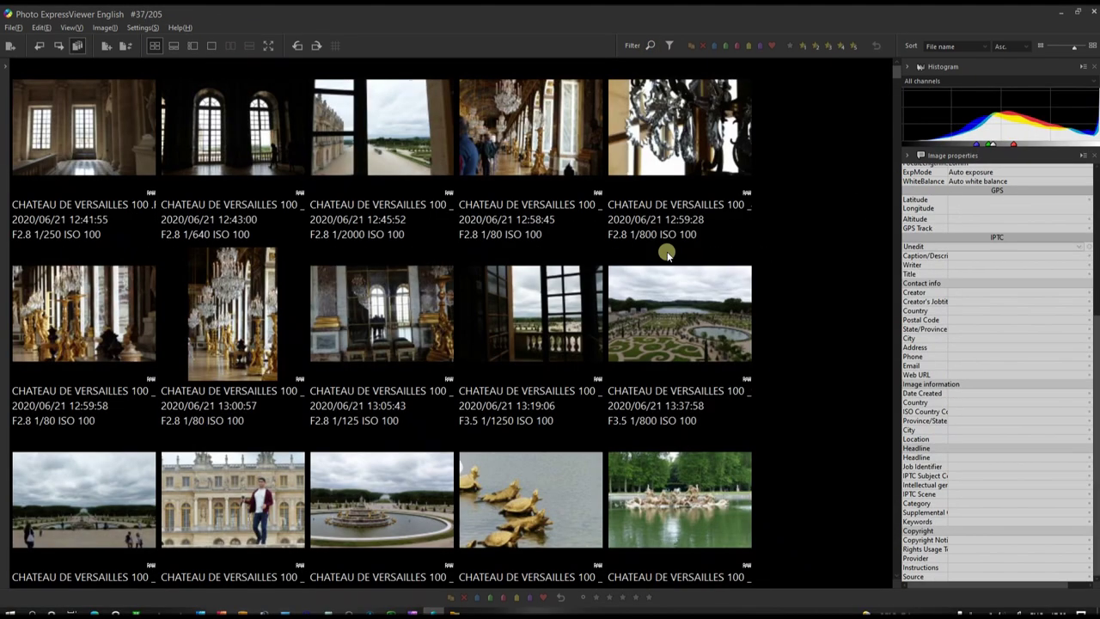
click(649, 46)
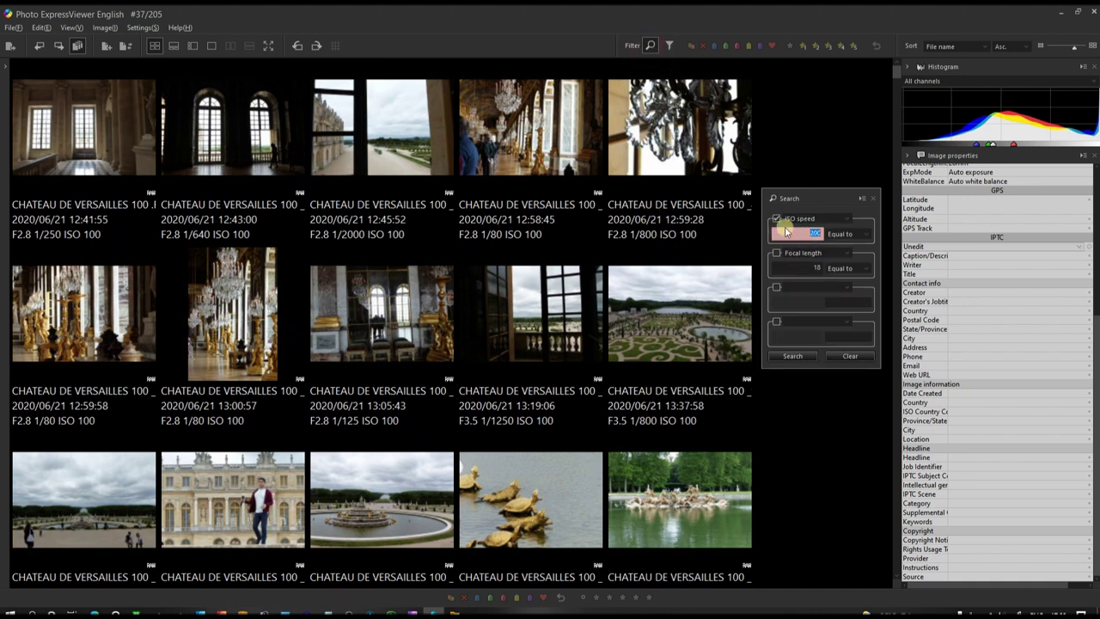
click(872, 198)
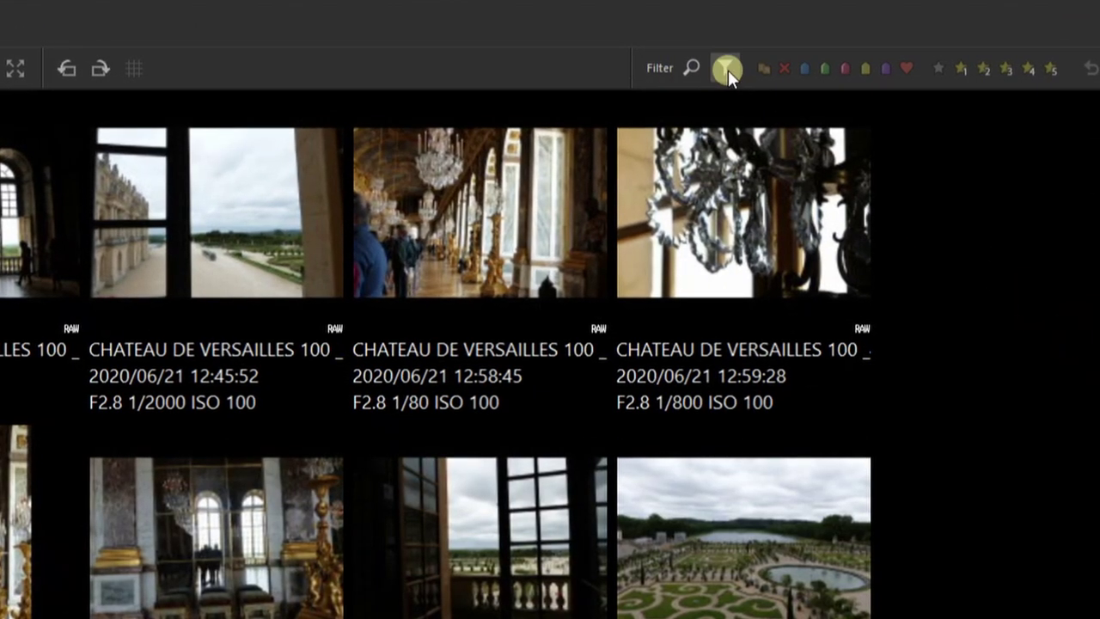
Step: Open the Filter panel, close the Search panel, and float the Filter panel at the window's right
click(726, 69)
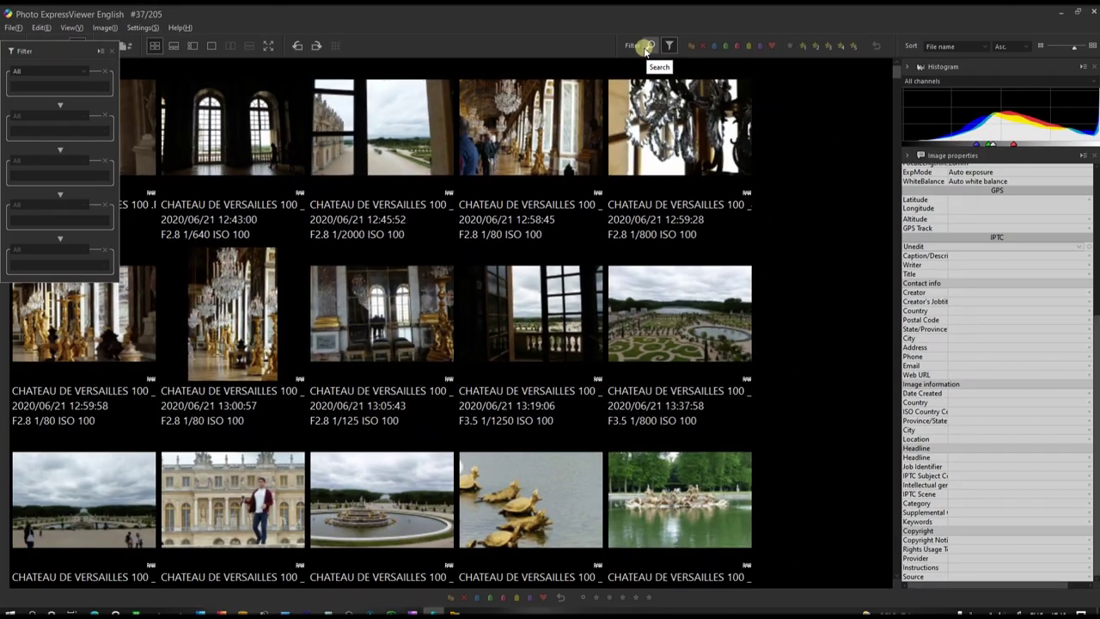
click(688, 68)
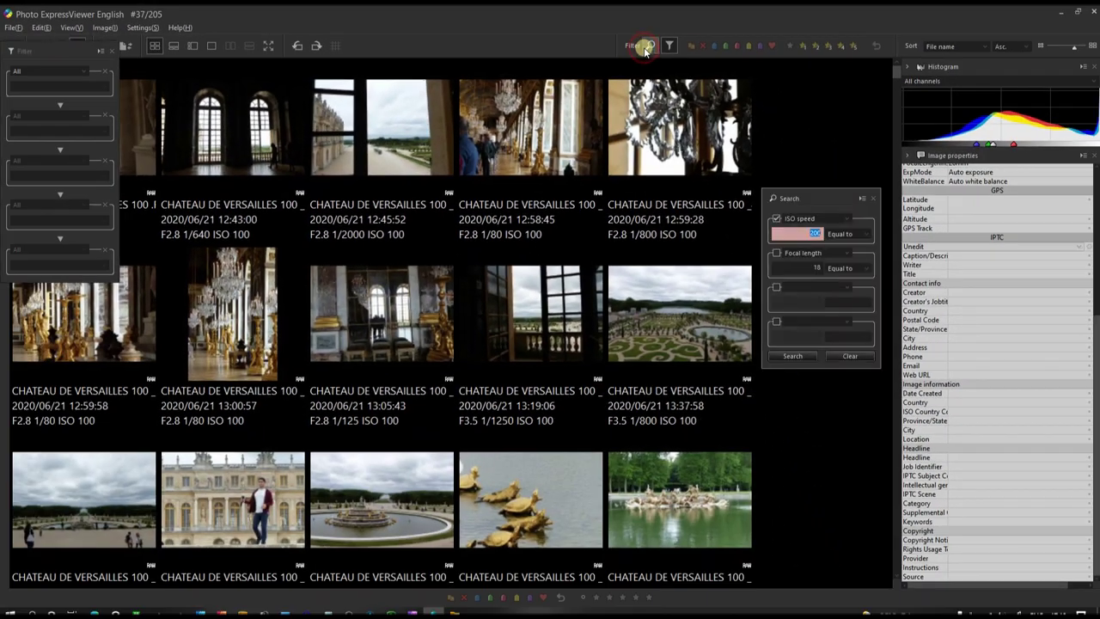
drag(800, 199, 211, 48)
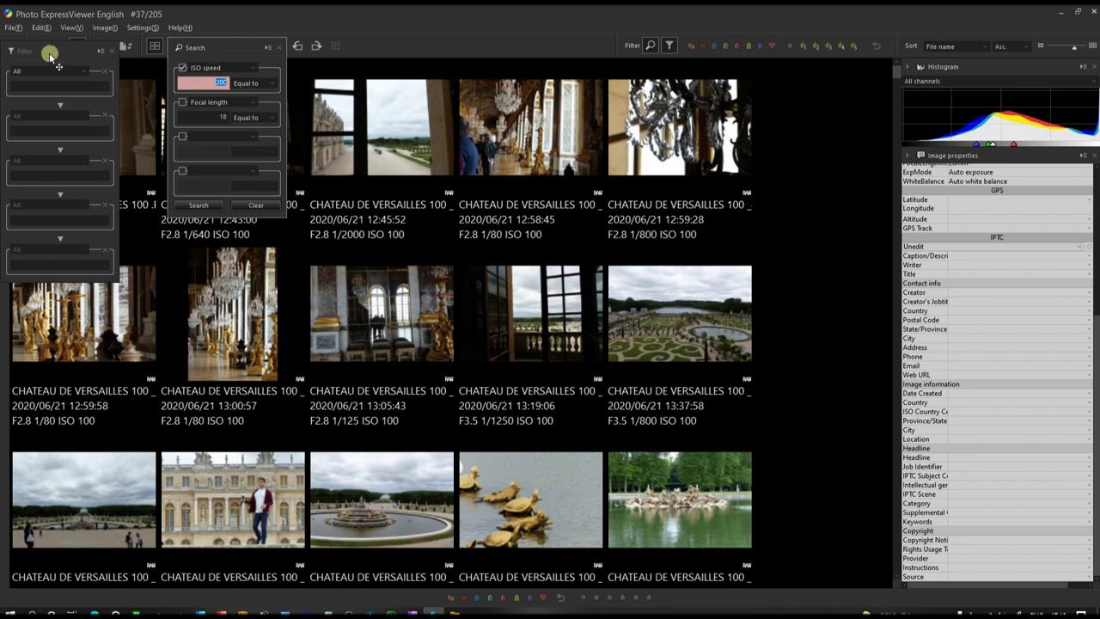
click(280, 47)
drag(69, 52, 1015, 238)
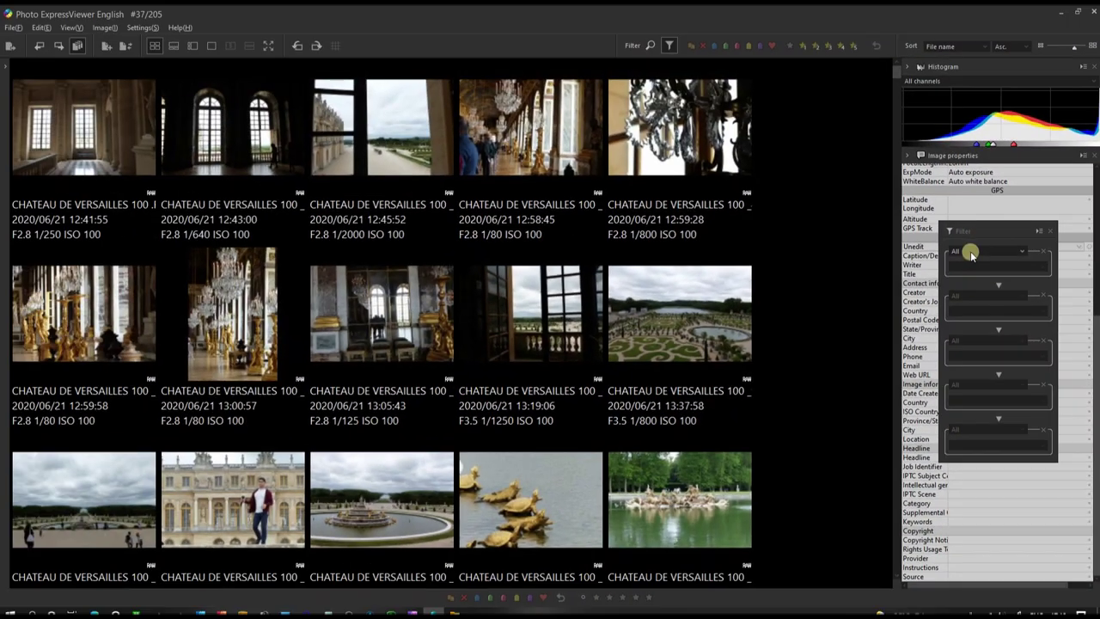
click(971, 254)
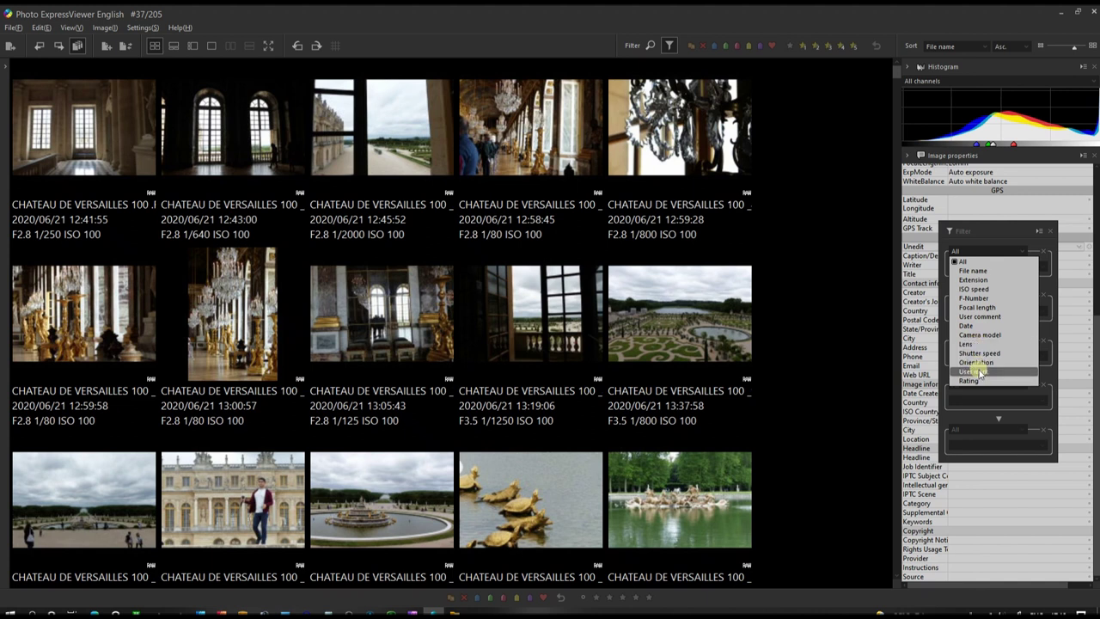
click(805, 336)
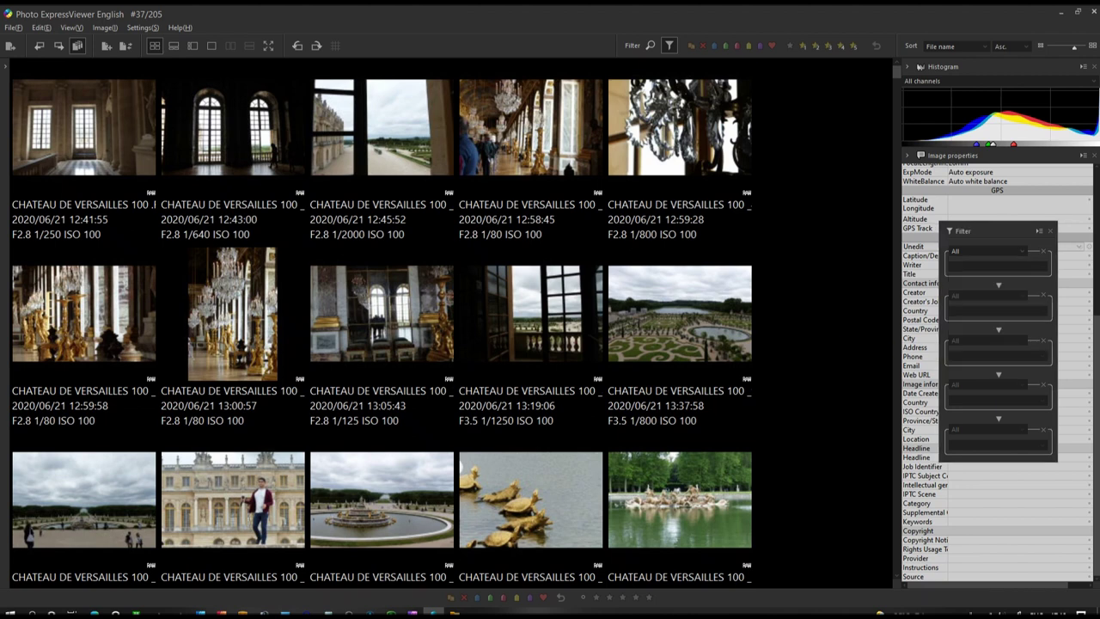
scroll(657, 370, down, 15)
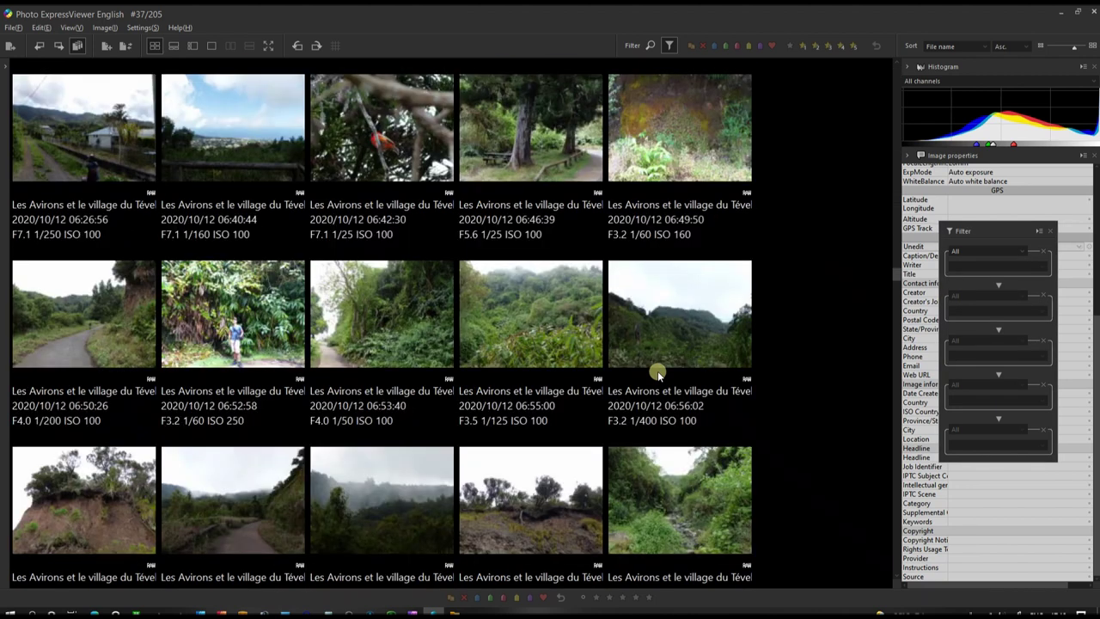
scroll(658, 370, down, 10)
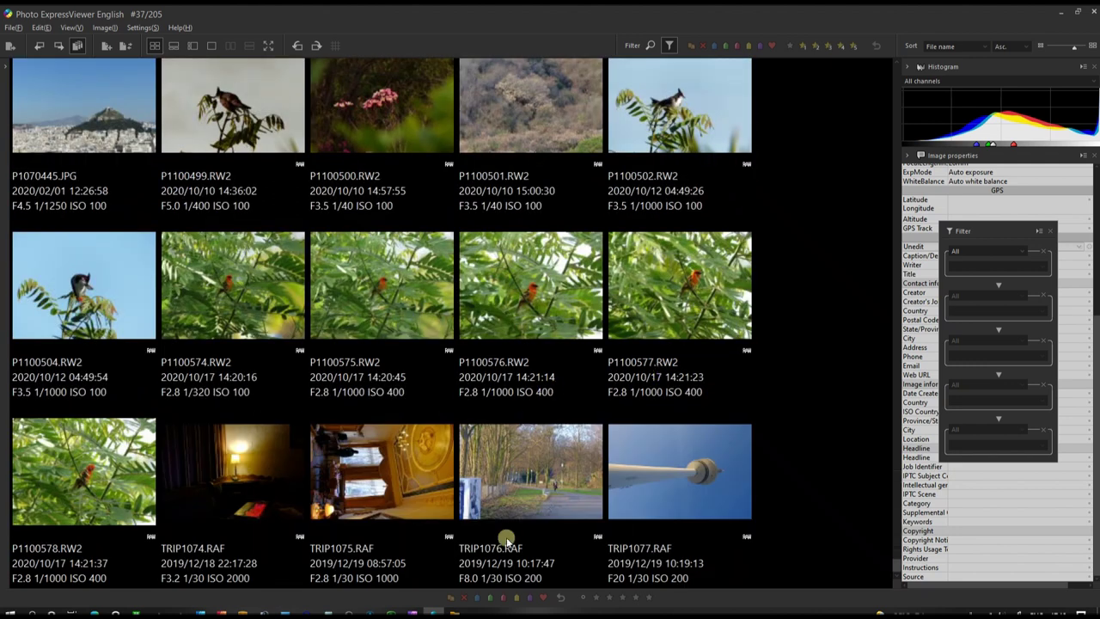
scroll(493, 318, up, 8)
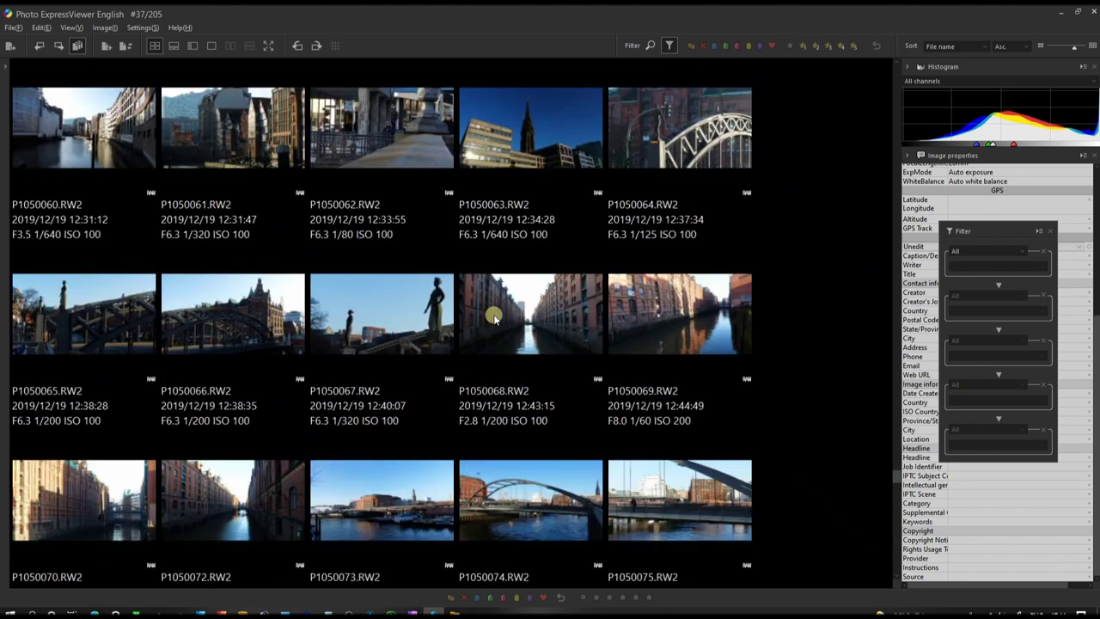
scroll(494, 317, up, 5)
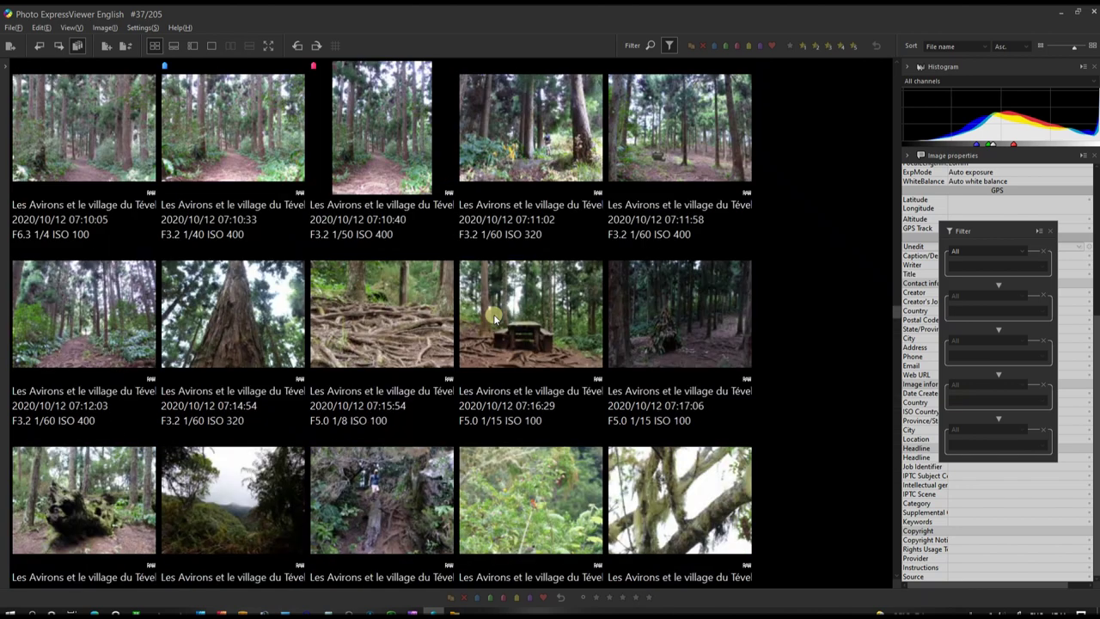
scroll(494, 317, up, 5)
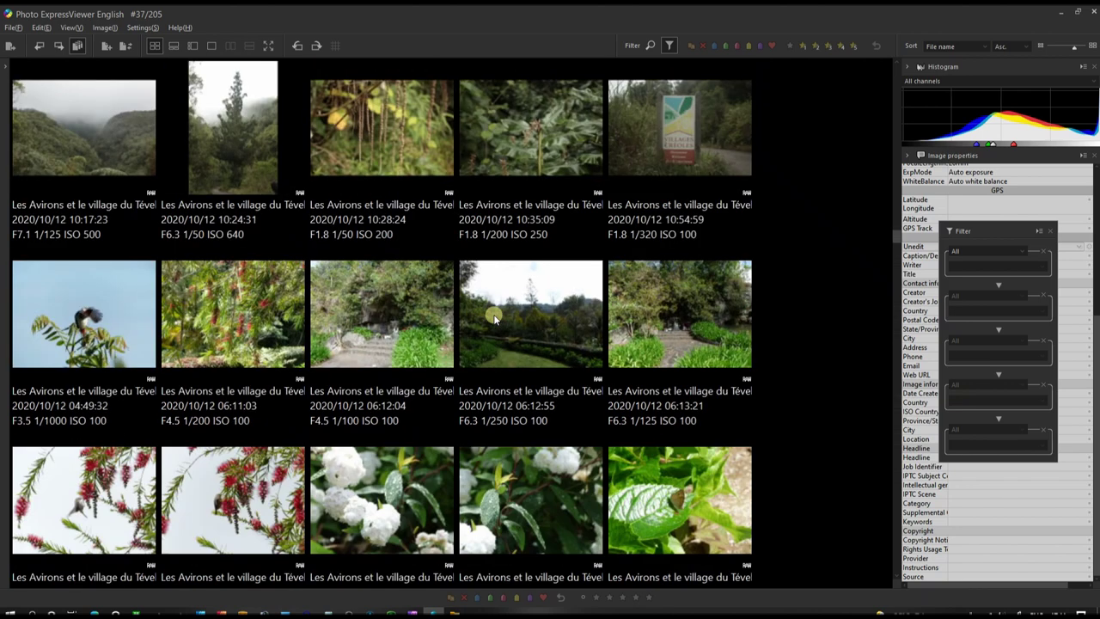
scroll(494, 318, up, 5)
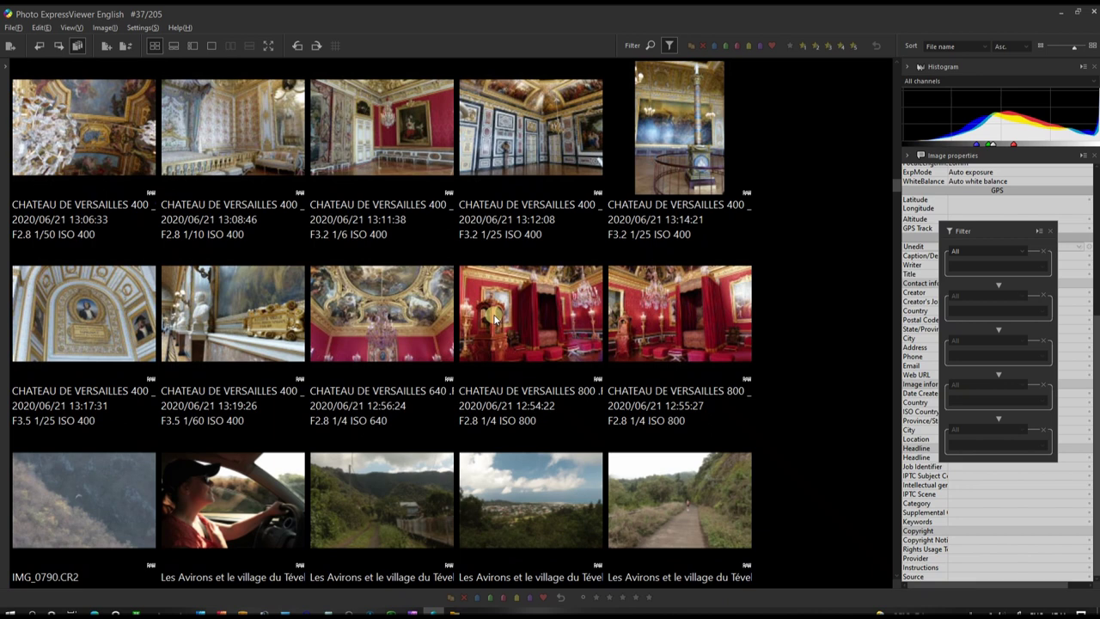
scroll(493, 318, up, 10)
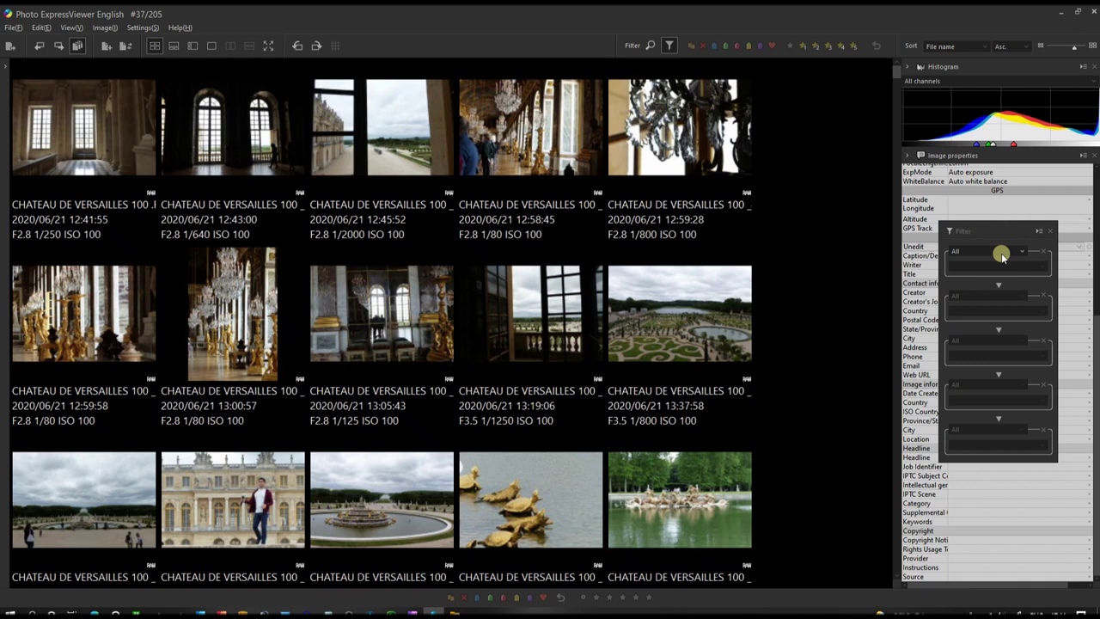
Step: Filter by Camera model X-T20 and select all four resulting photos
click(1002, 256)
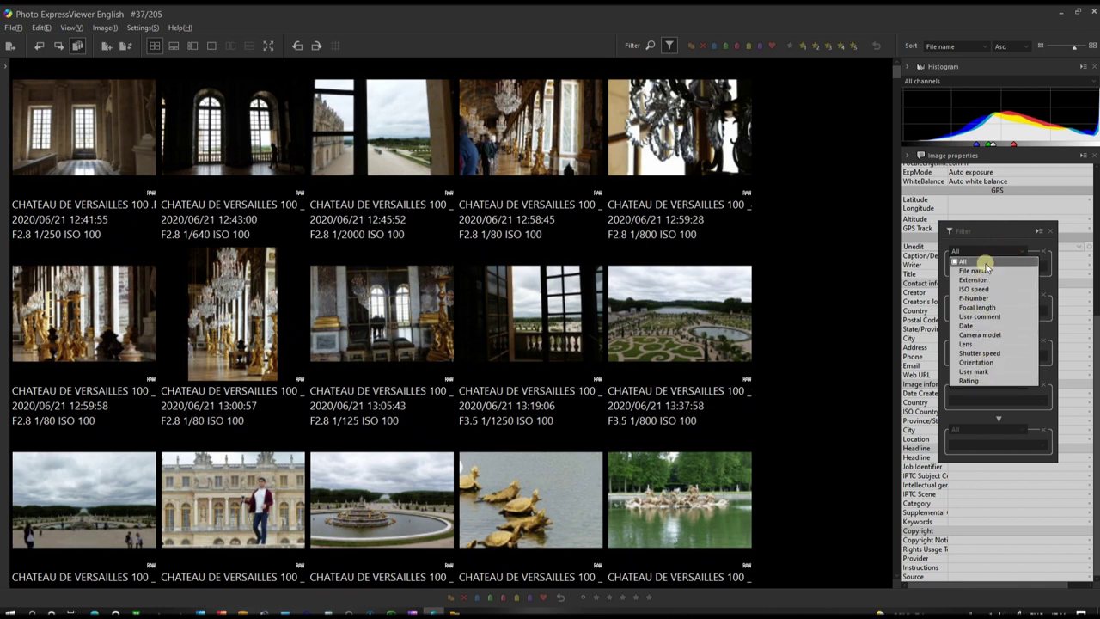
click(984, 335)
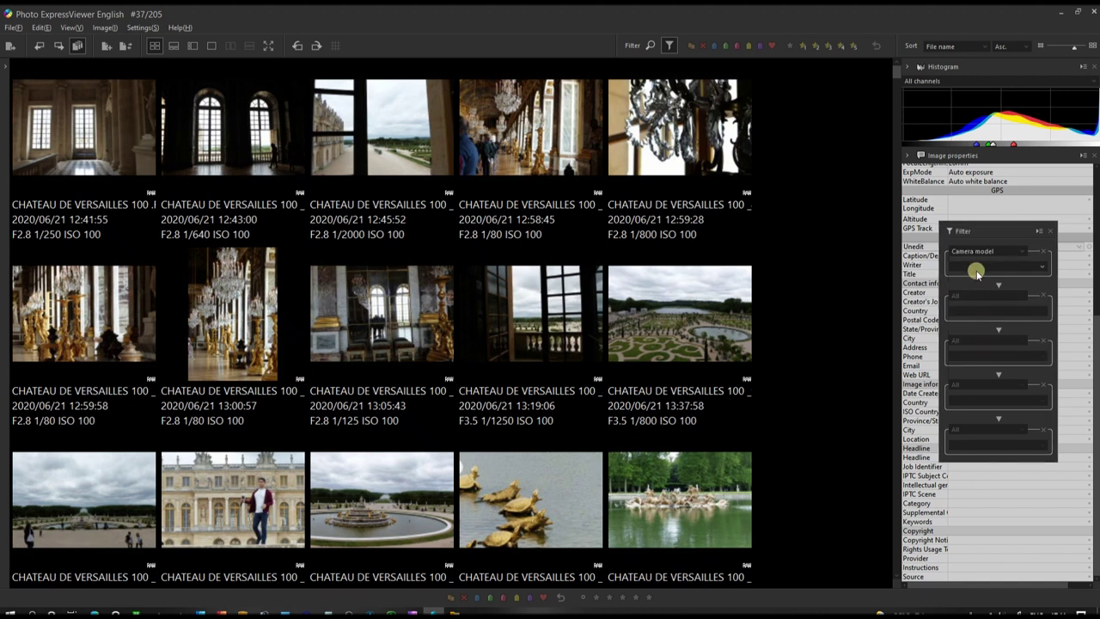
click(979, 266)
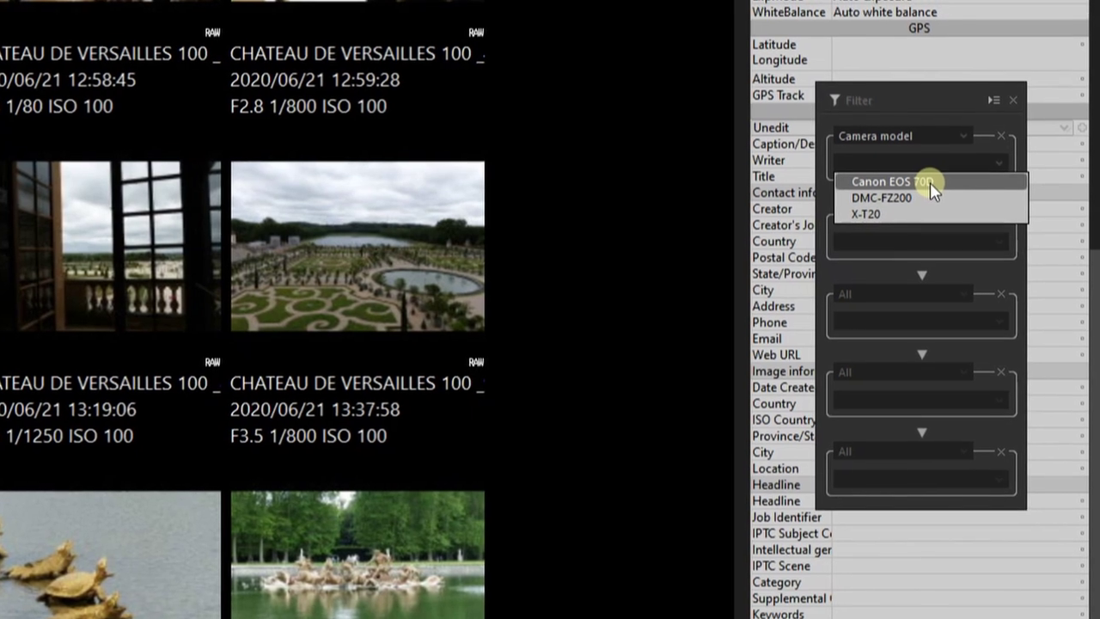
click(912, 221)
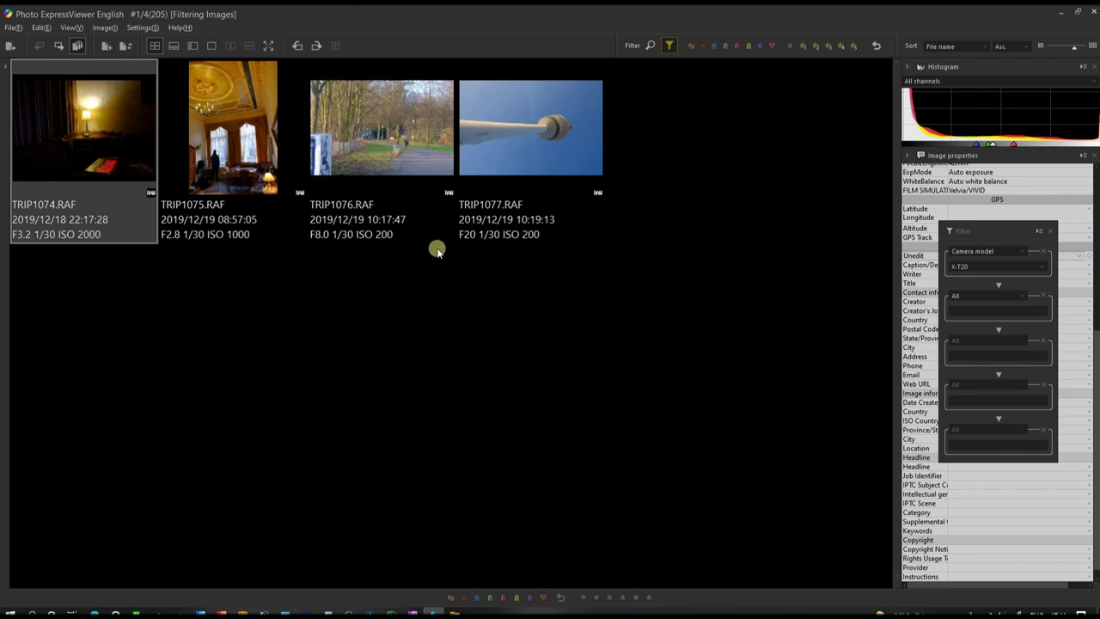
key(ctrl+a)
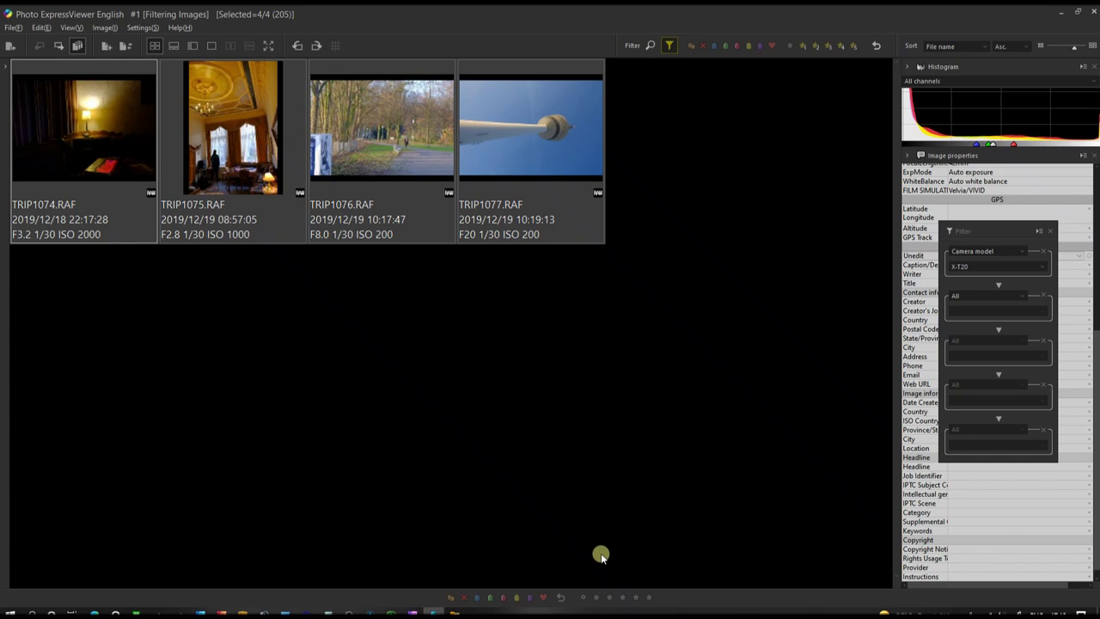
Step: Heart-mark the four X-T20 photos and change the Camera model filter to Canon EOS 70D
click(545, 597)
click(994, 265)
click(923, 163)
click(914, 180)
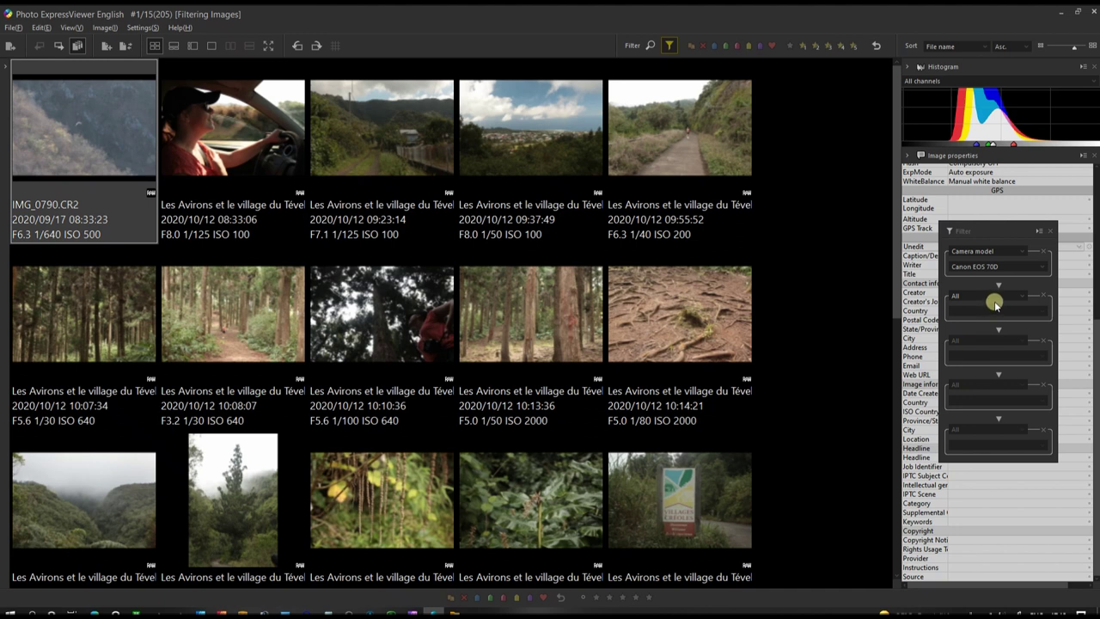
Step: Add an 18mm Focal length filter and give all five matching photos a yellow mark
click(995, 294)
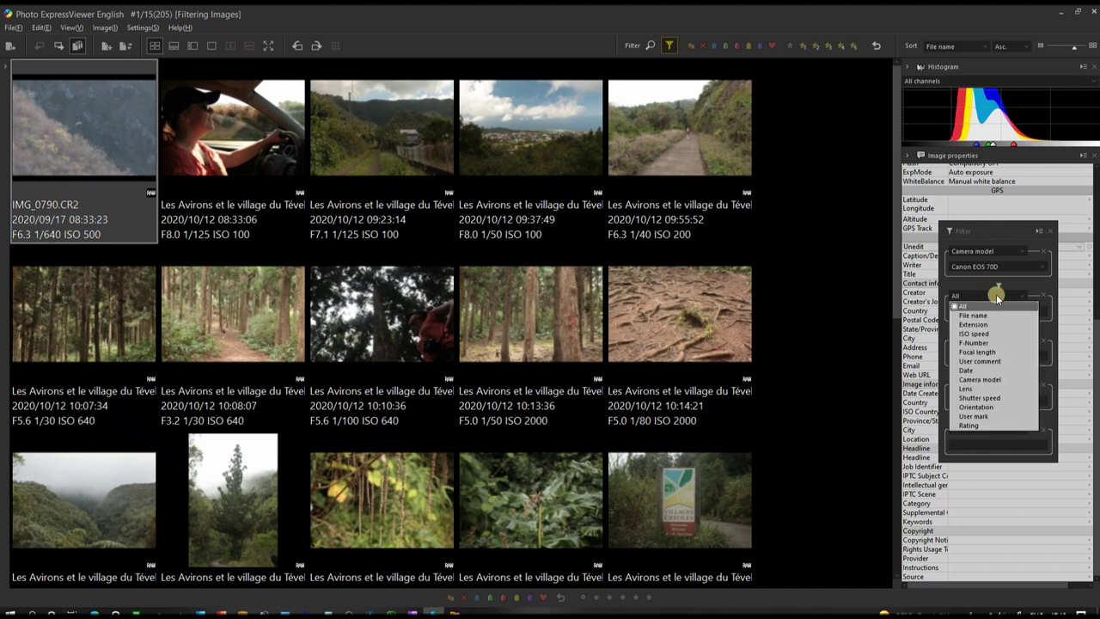
click(992, 351)
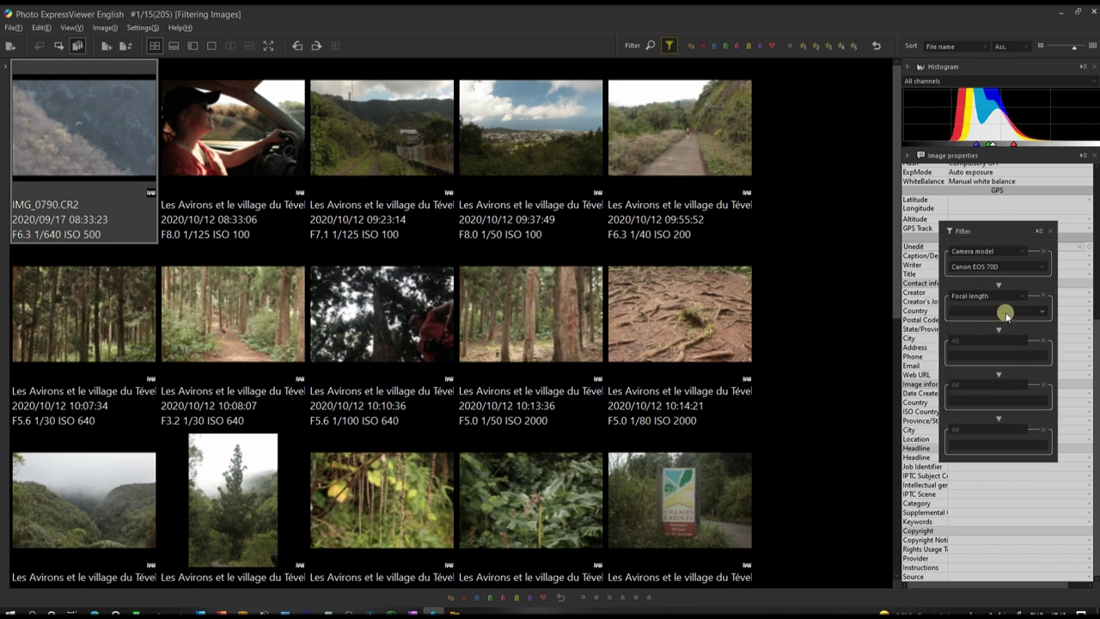
click(1005, 313)
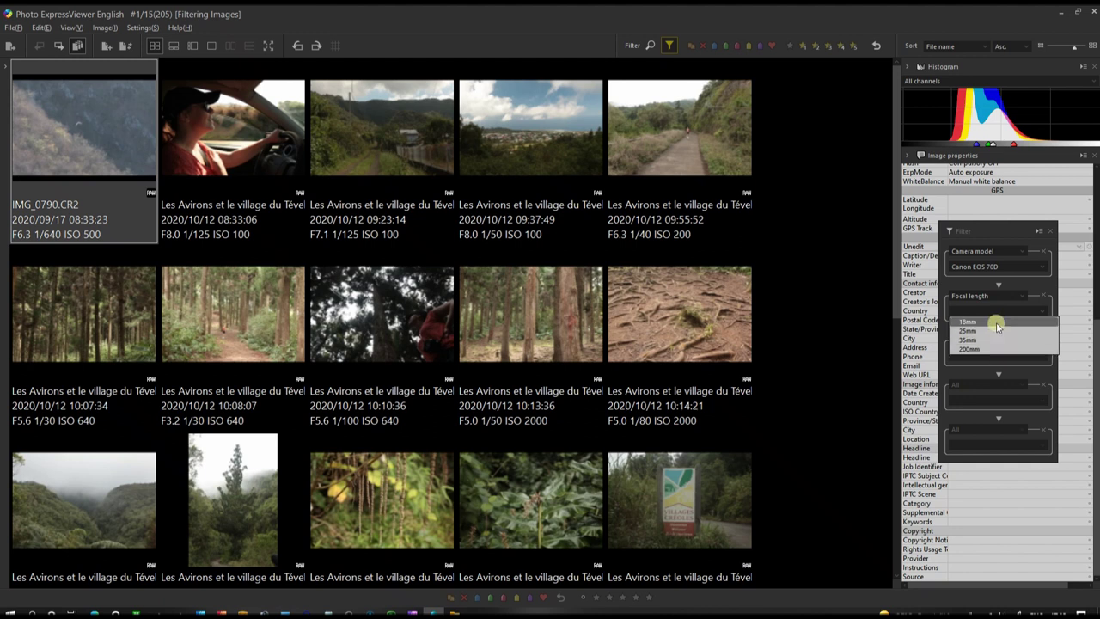
click(994, 323)
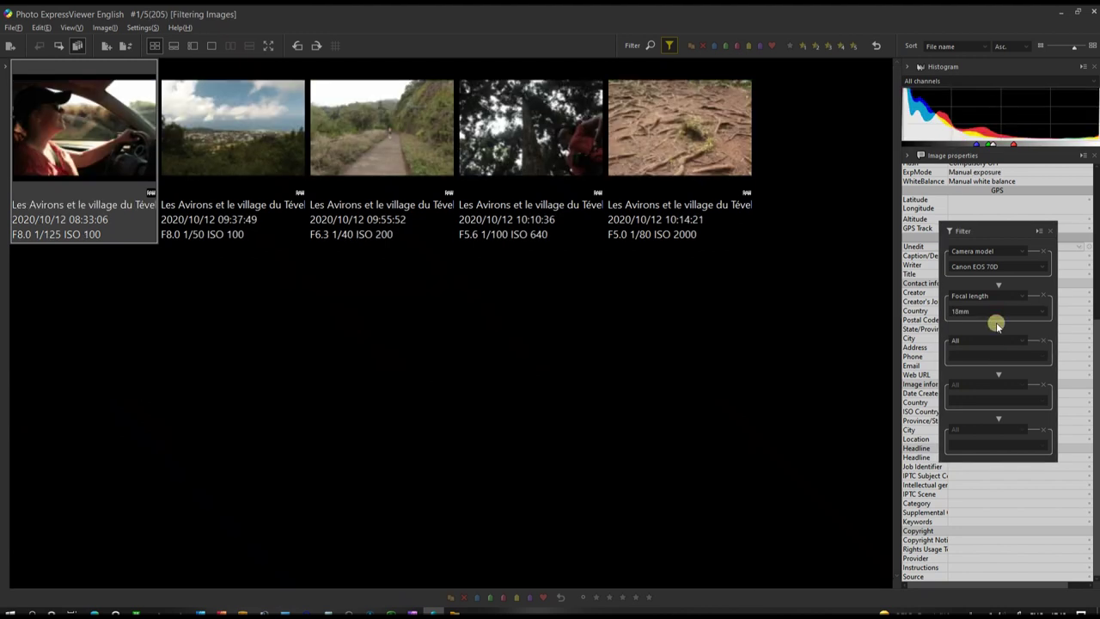
key(ctrl+a)
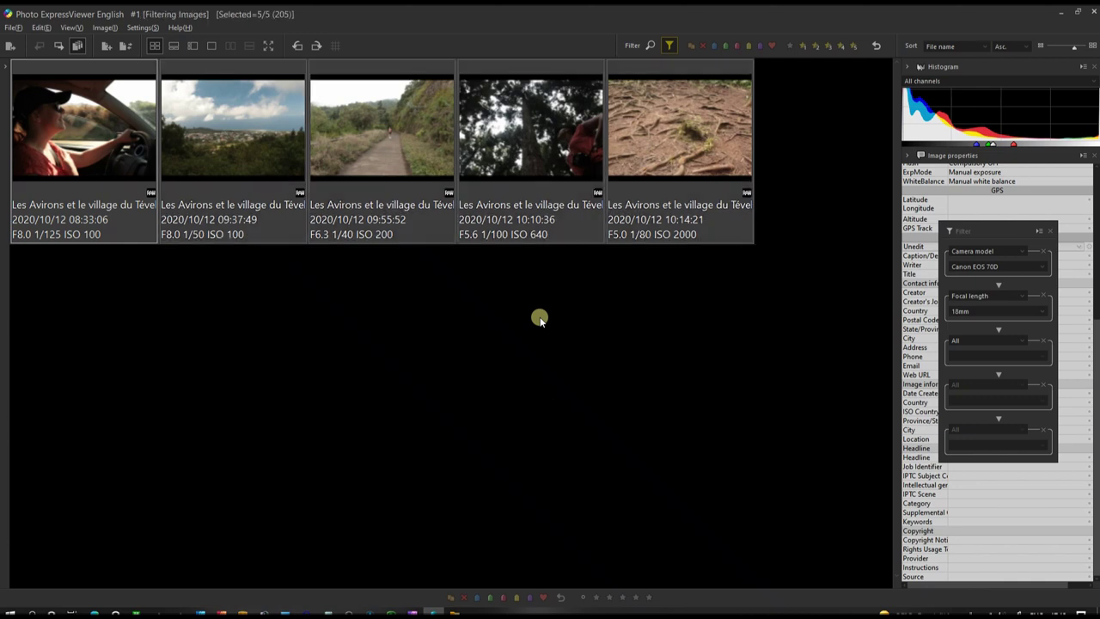
click(515, 599)
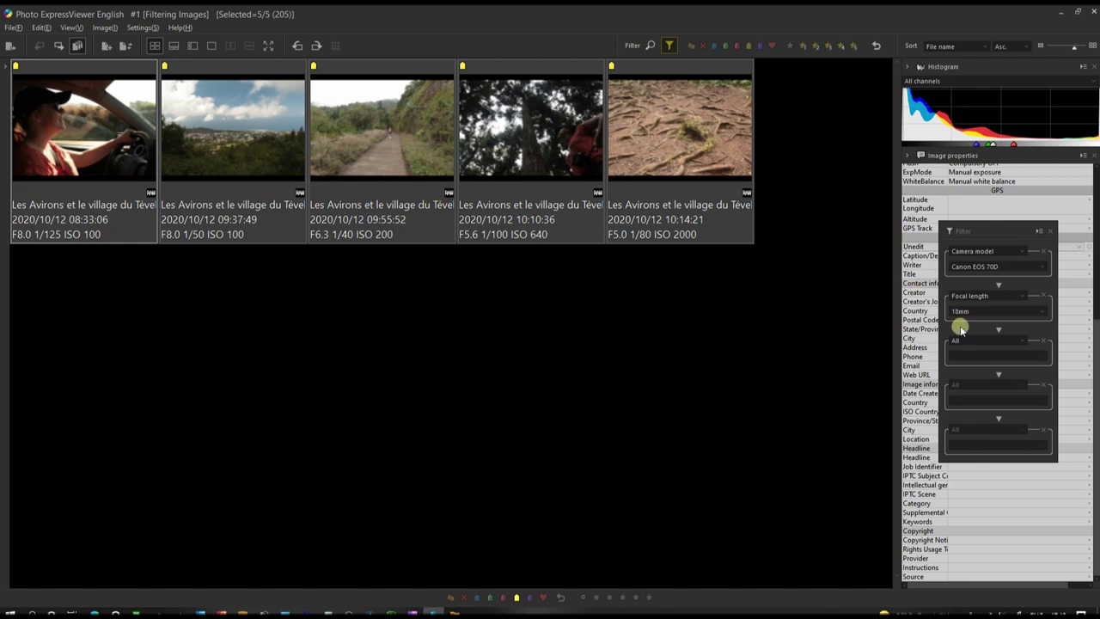
Step: Change the Focal length filter to 200mm, leaving only IMG_0790.CR2
click(994, 340)
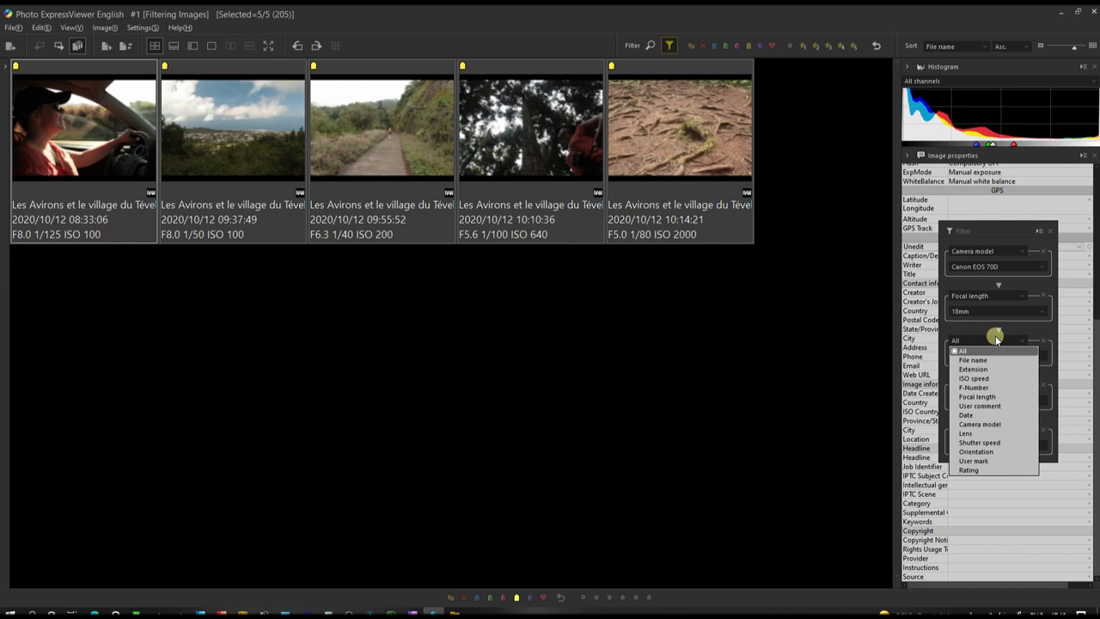
click(985, 354)
click(904, 299)
click(921, 225)
click(922, 290)
click(918, 308)
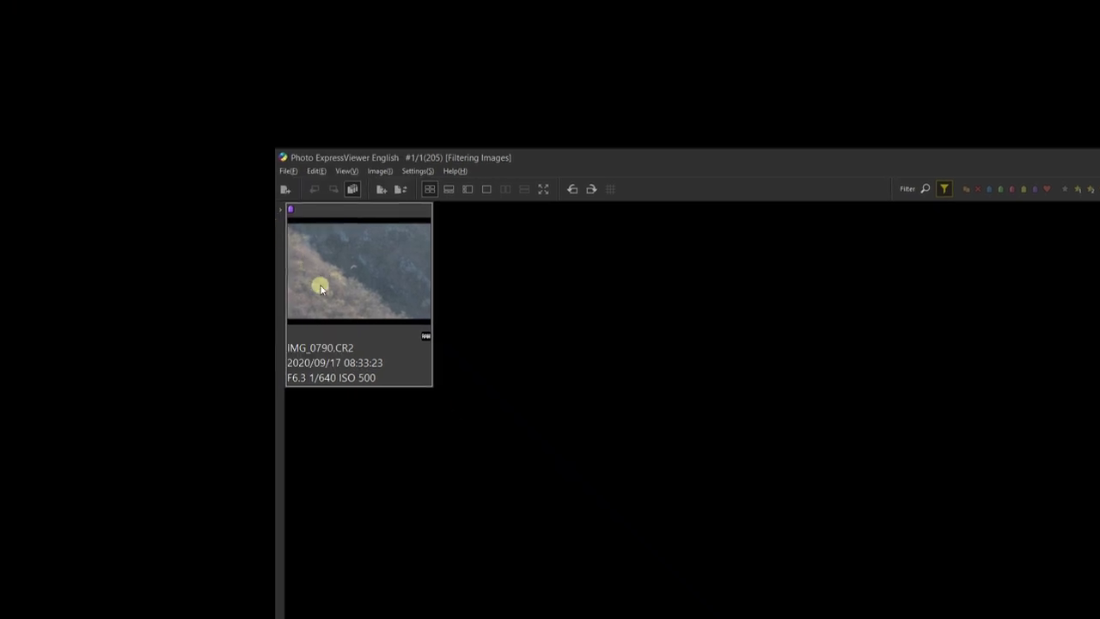
right_click(50, 152)
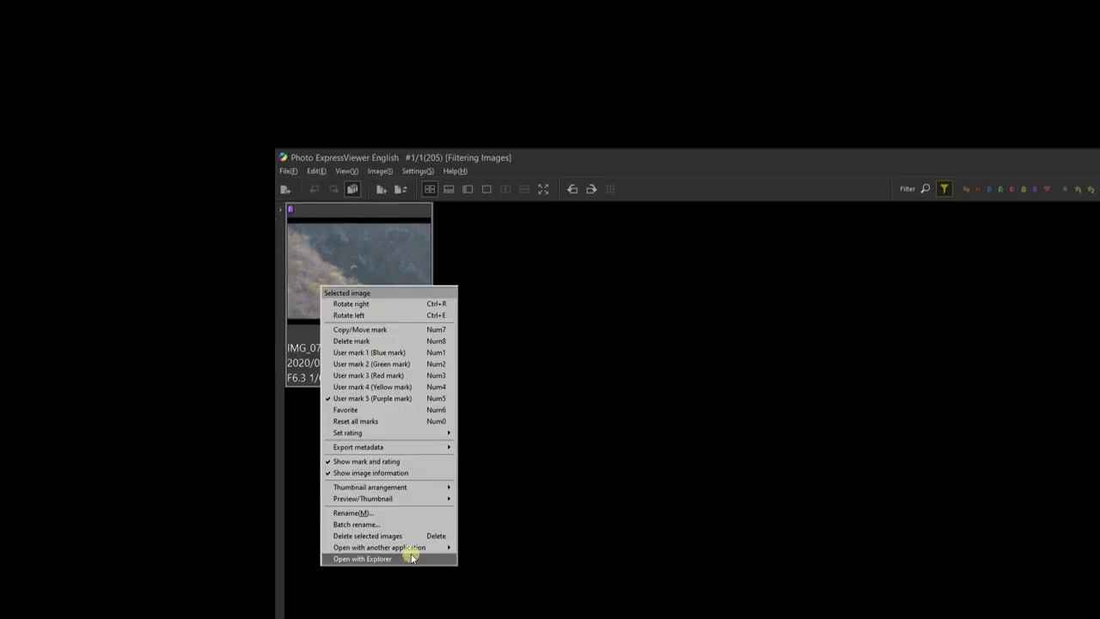
click(385, 525)
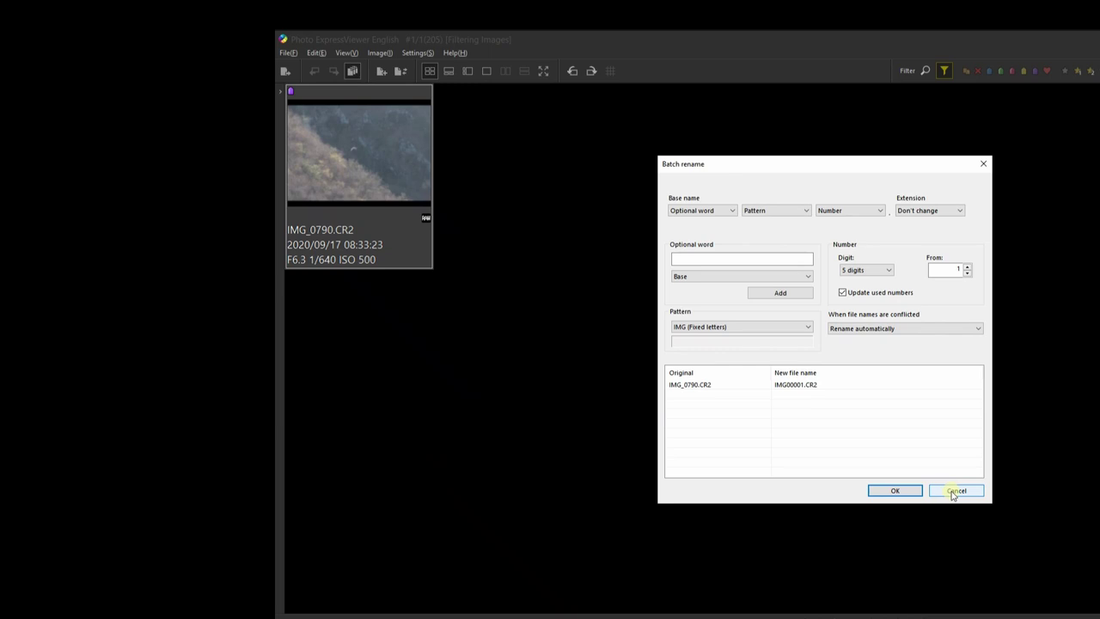
click(952, 494)
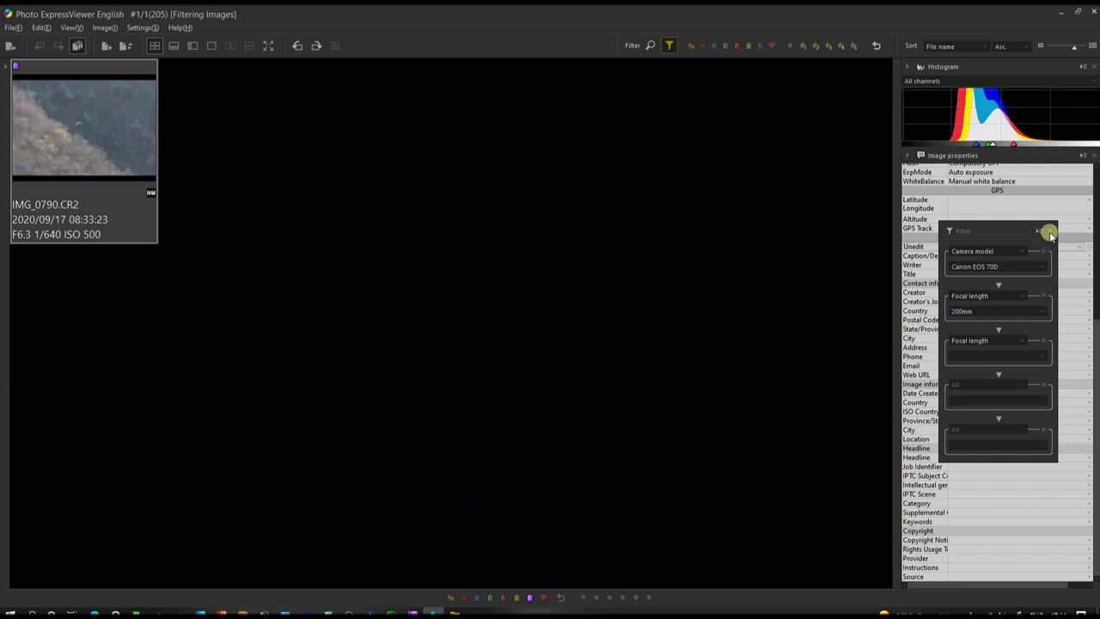
Step: Reset the first filter field to All so all 205 photos show again
click(999, 250)
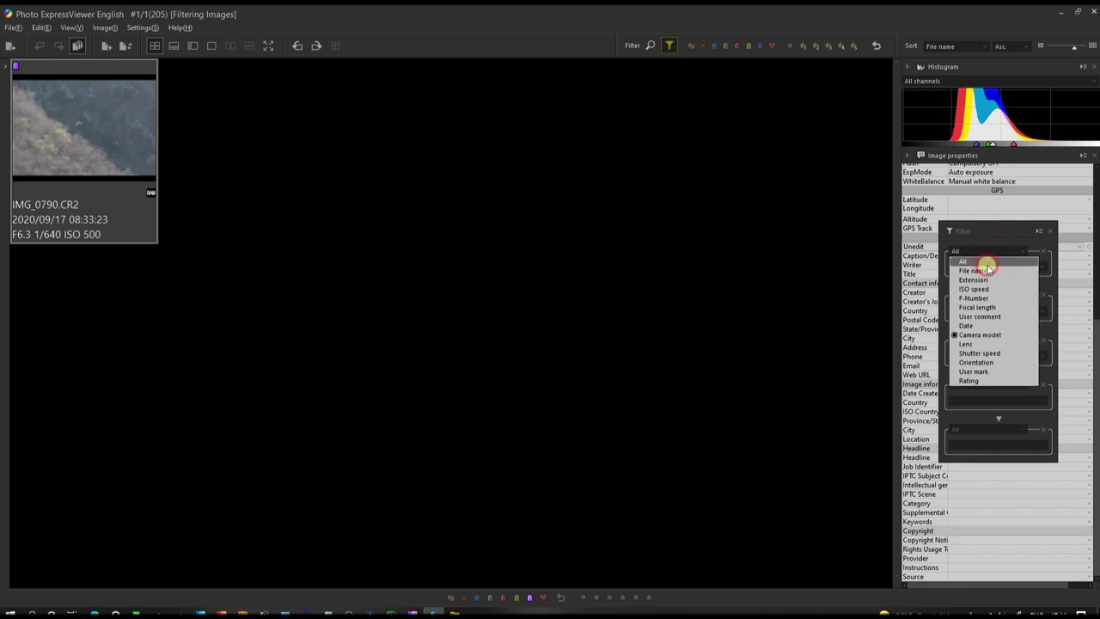
click(986, 263)
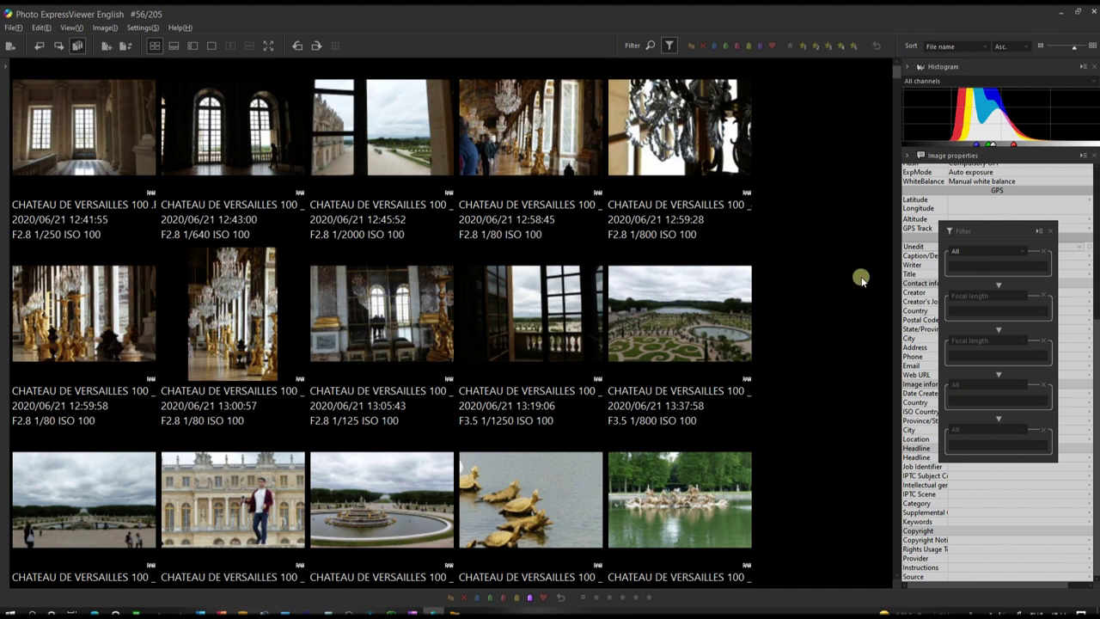
click(979, 249)
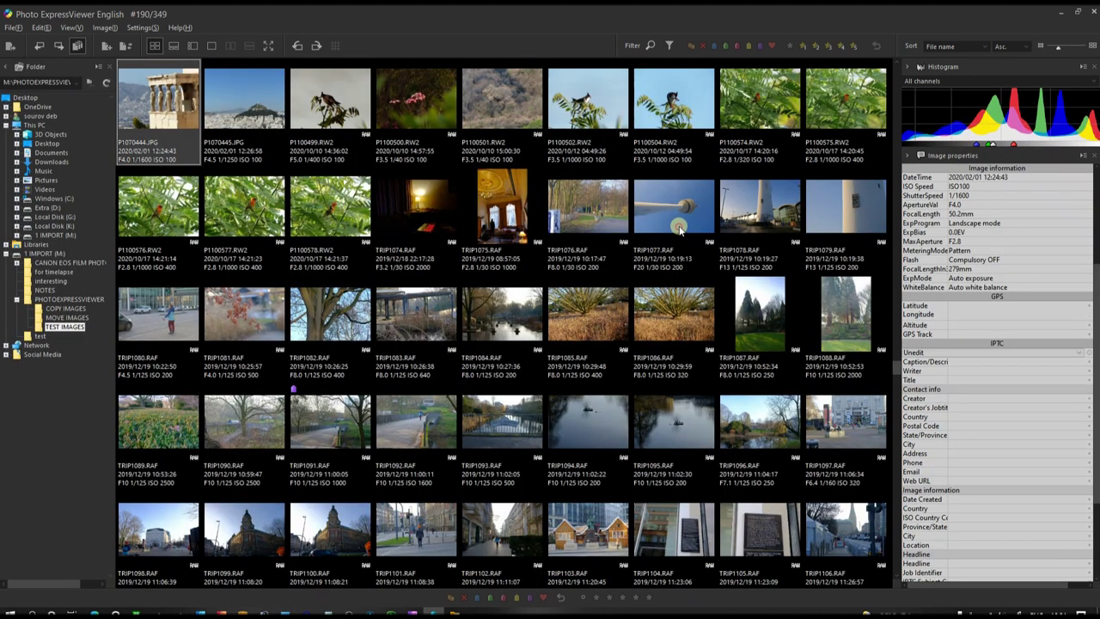
Step: Open TRIP1077.RAF full-size, rotate the tower shot upright in portrait, and return to the thumbnail grid
double_click(679, 228)
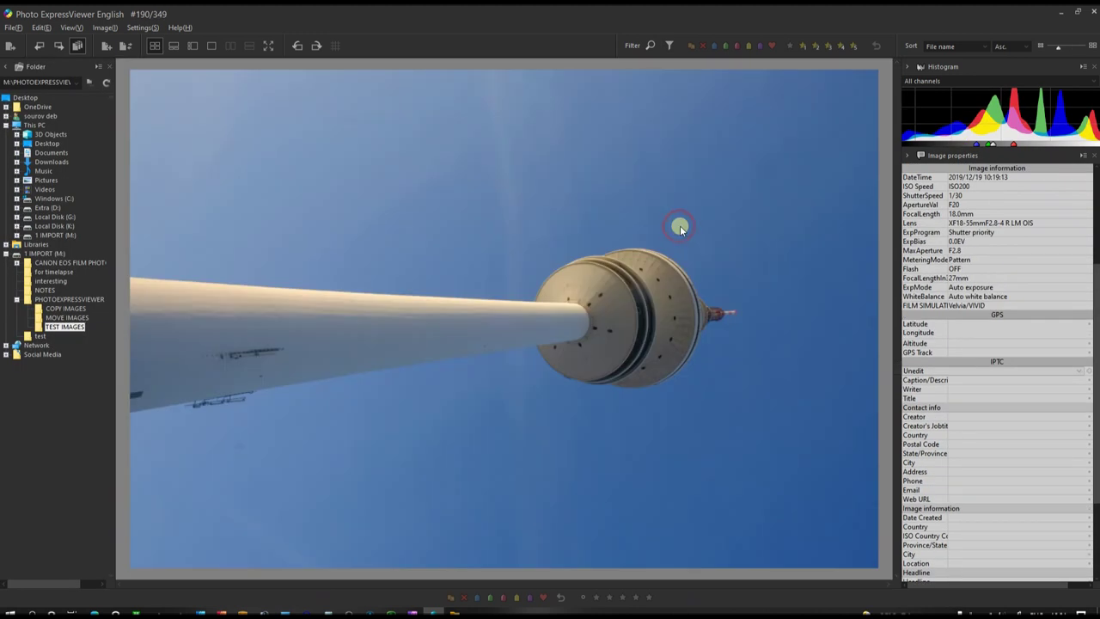
click(292, 48)
click(318, 48)
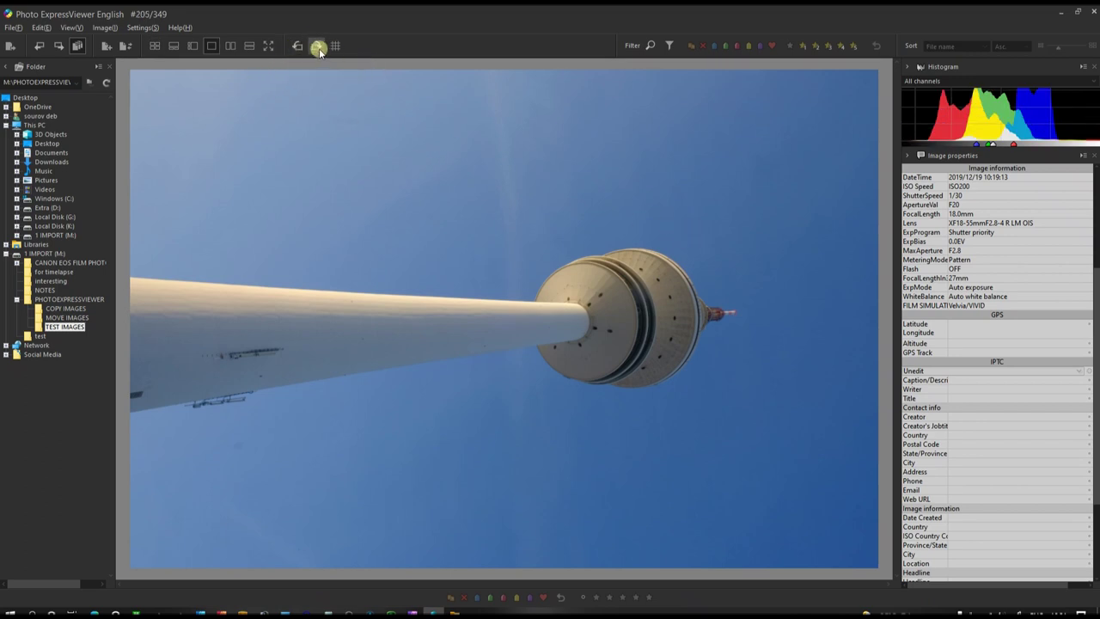
click(317, 48)
click(317, 49)
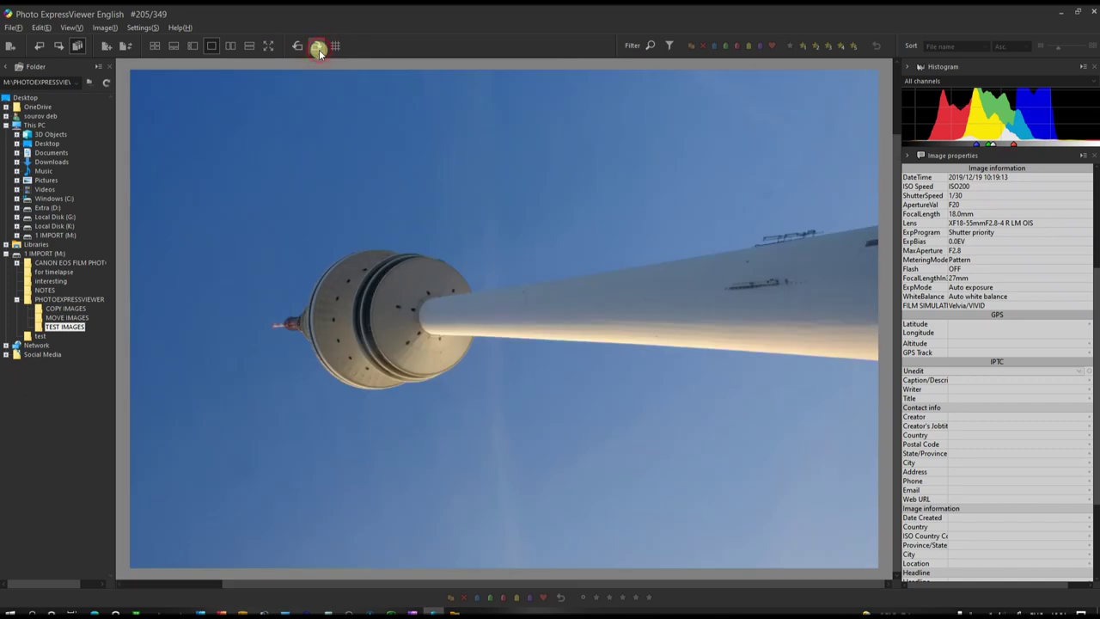
click(318, 48)
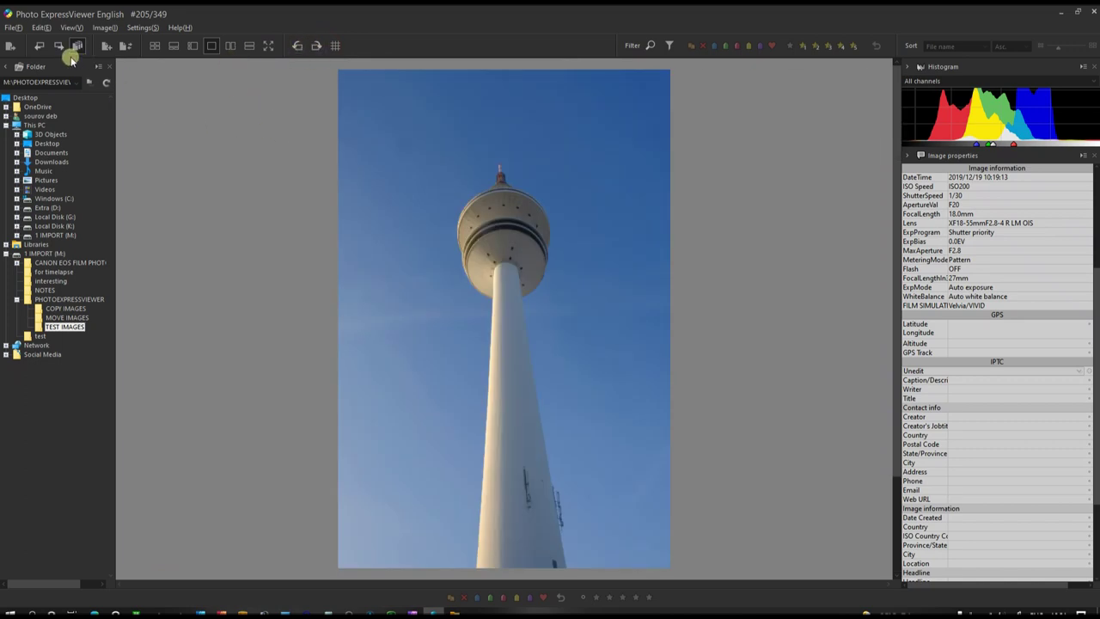
click(151, 48)
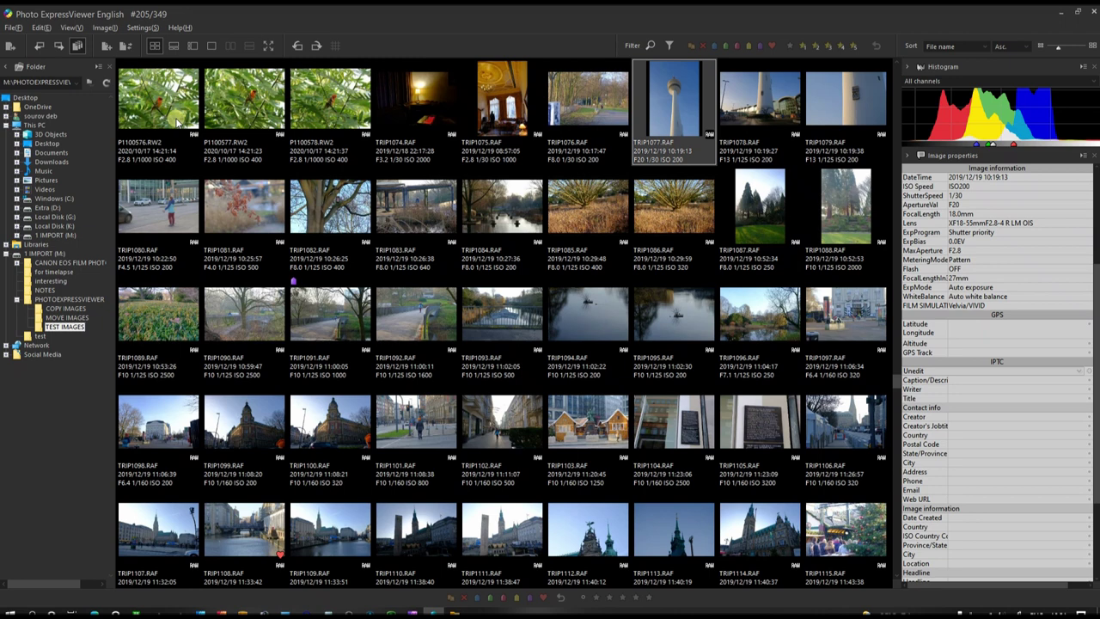
Step: Enlarge the thumbnails to four per row and select the first CHATEAU DE VERSAILLES photo
click(108, 46)
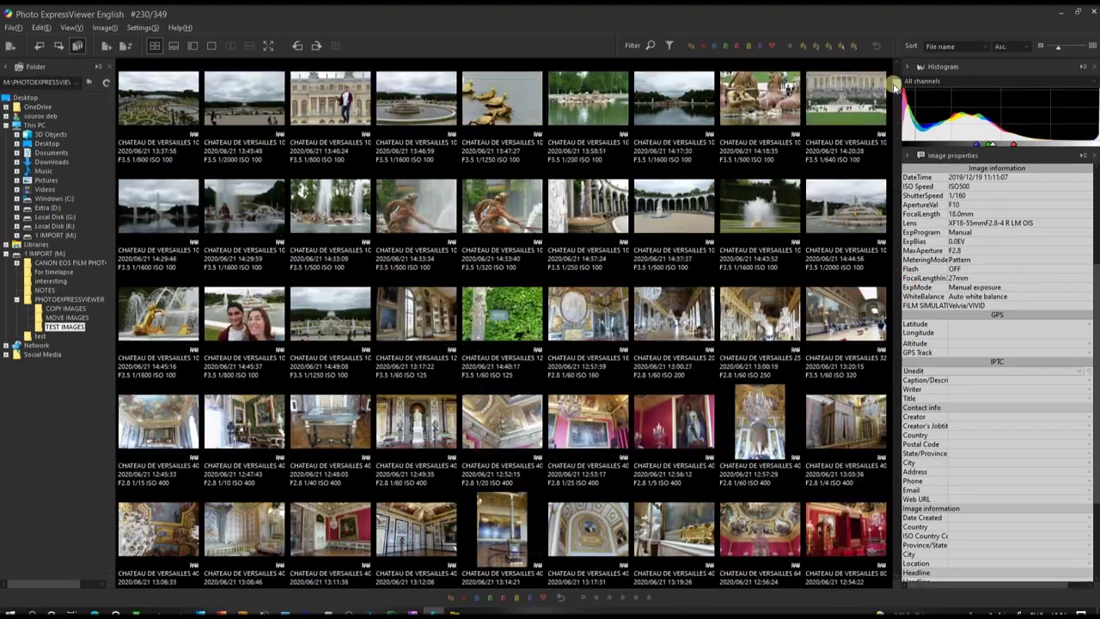
scroll(894, 86, up, 1)
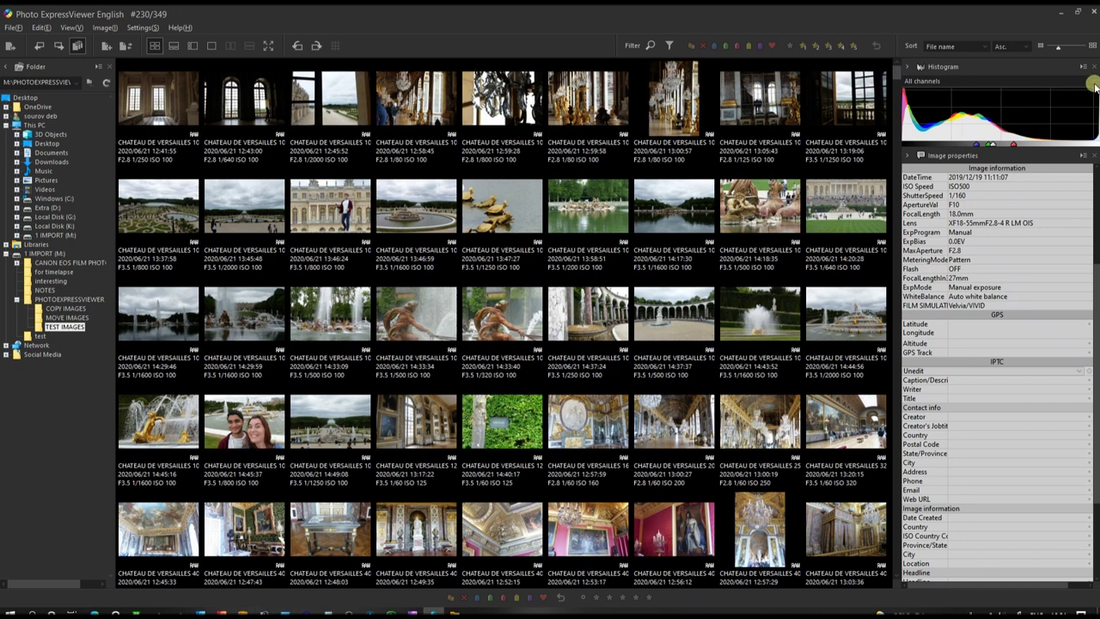
mouse_move(1092, 50)
mouse_down()
mouse_move(1067, 51)
mouse_move(1077, 49)
mouse_up()
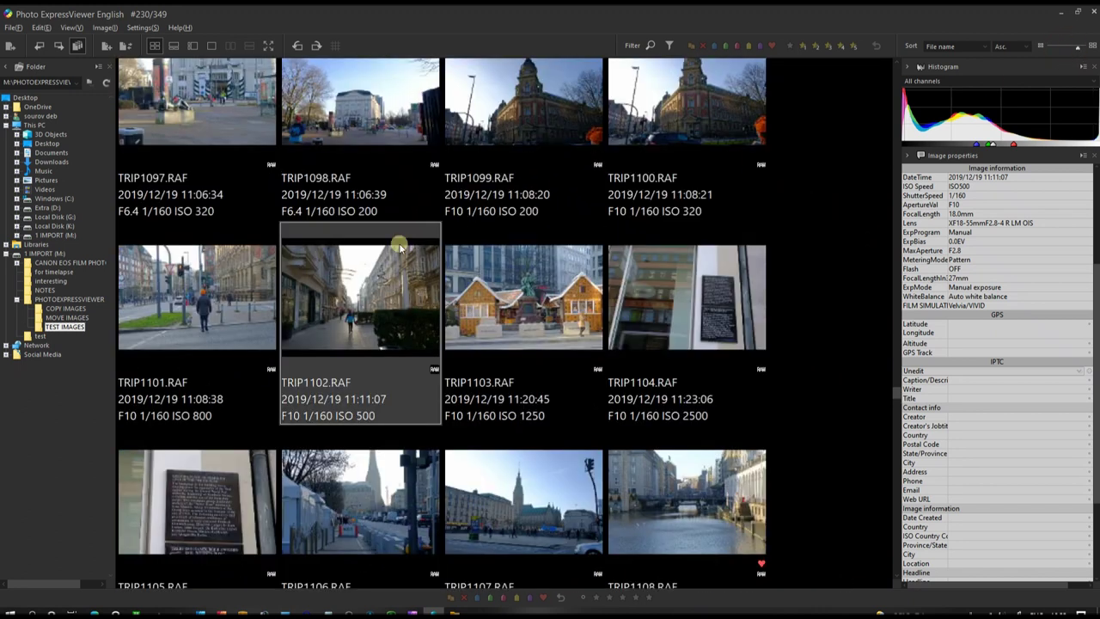
scroll(197, 191, up, 5)
click(181, 164)
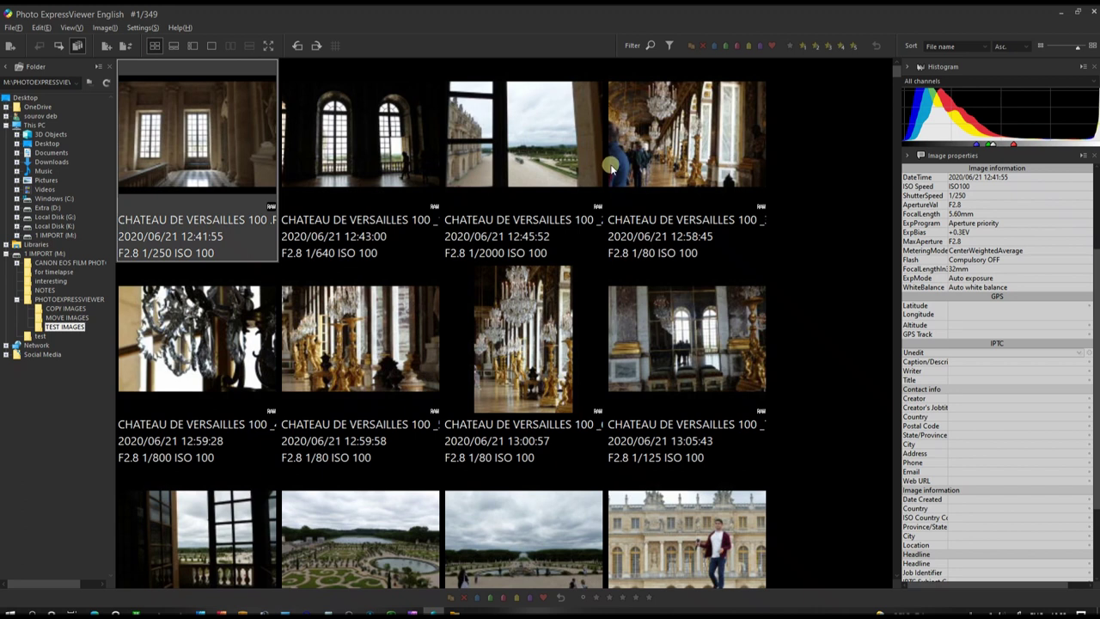
Step: Copy the first four Versailles photos into COPY IMAGES, then open that folder to check them
click(639, 158)
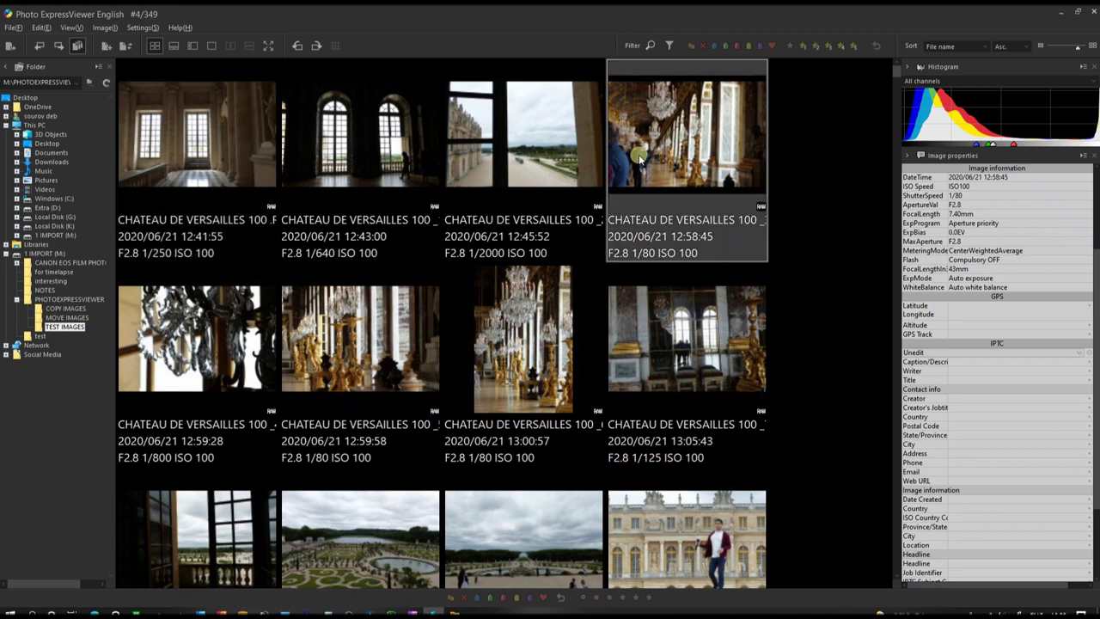
shift+click(220, 148)
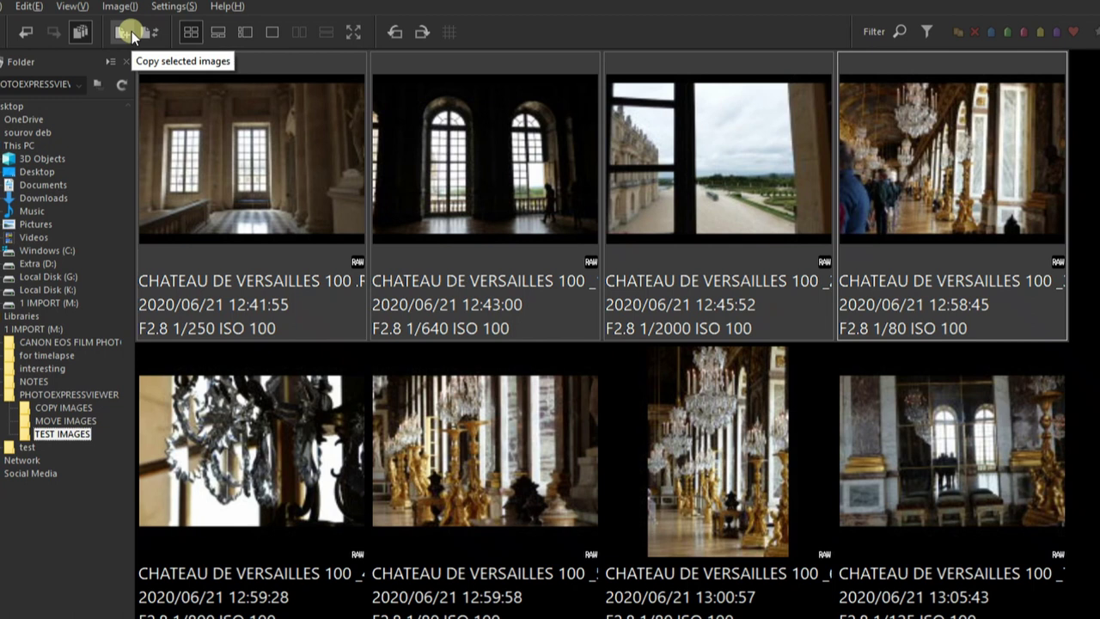
click(131, 33)
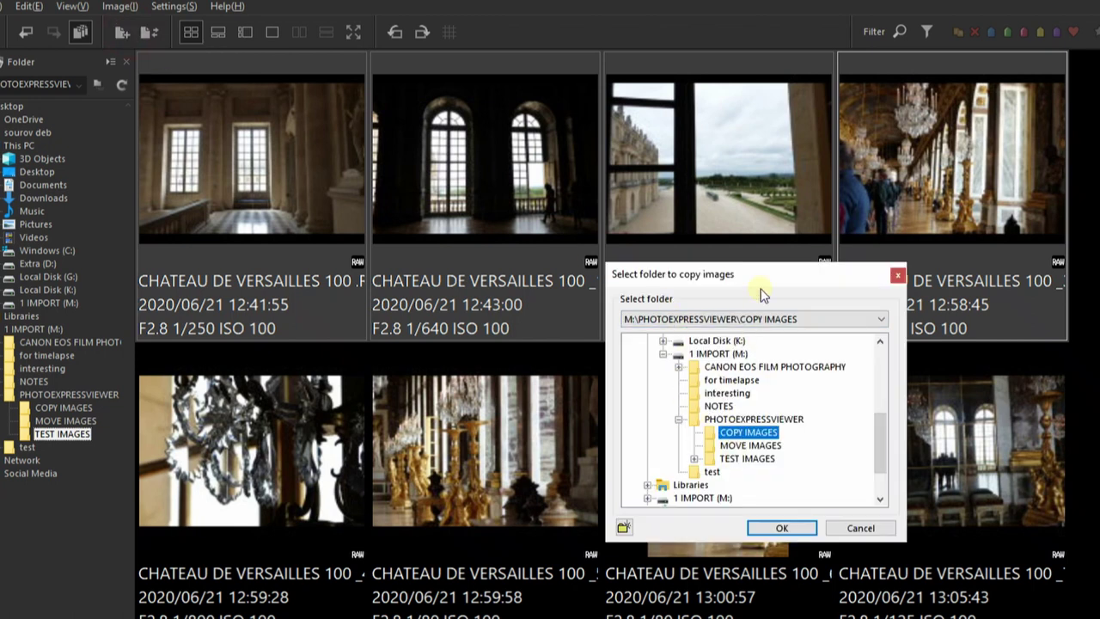
scroll(700, 391, down, 2)
scroll(700, 391, up, 6)
scroll(700, 391, down, 6)
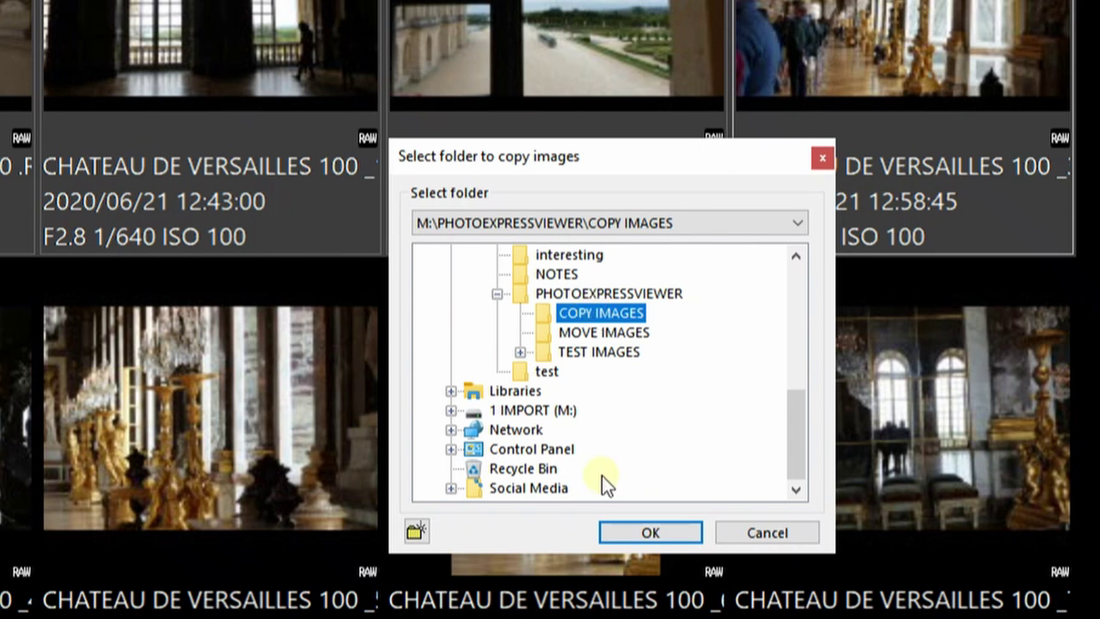
click(651, 535)
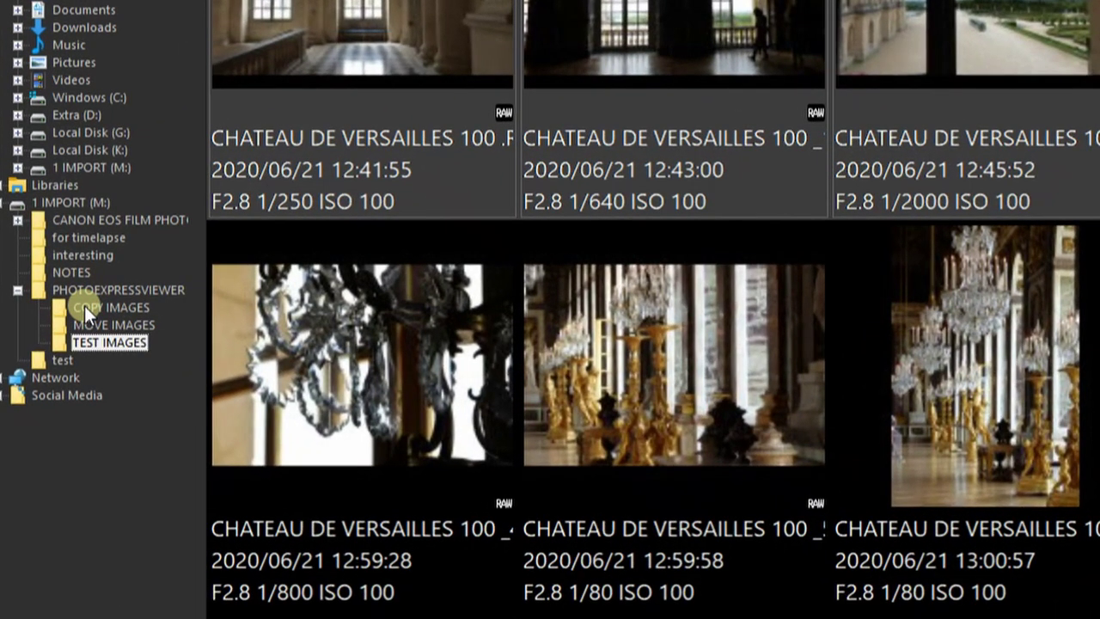
click(84, 305)
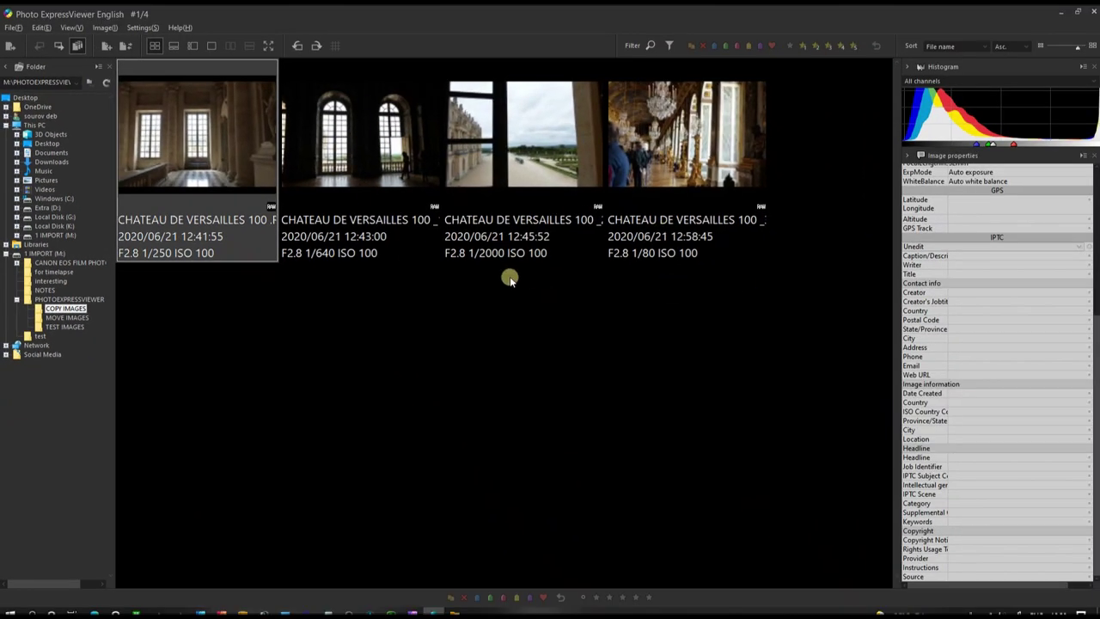
Step: Switch back to the TEST IMAGES folder with its 349 photos
click(65, 327)
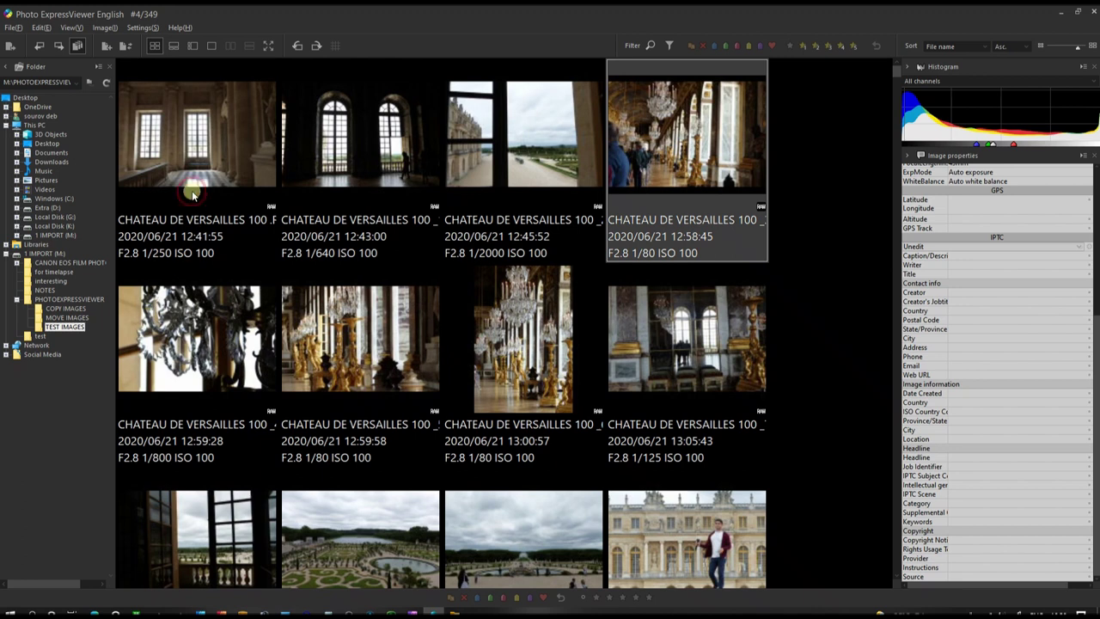
click(191, 135)
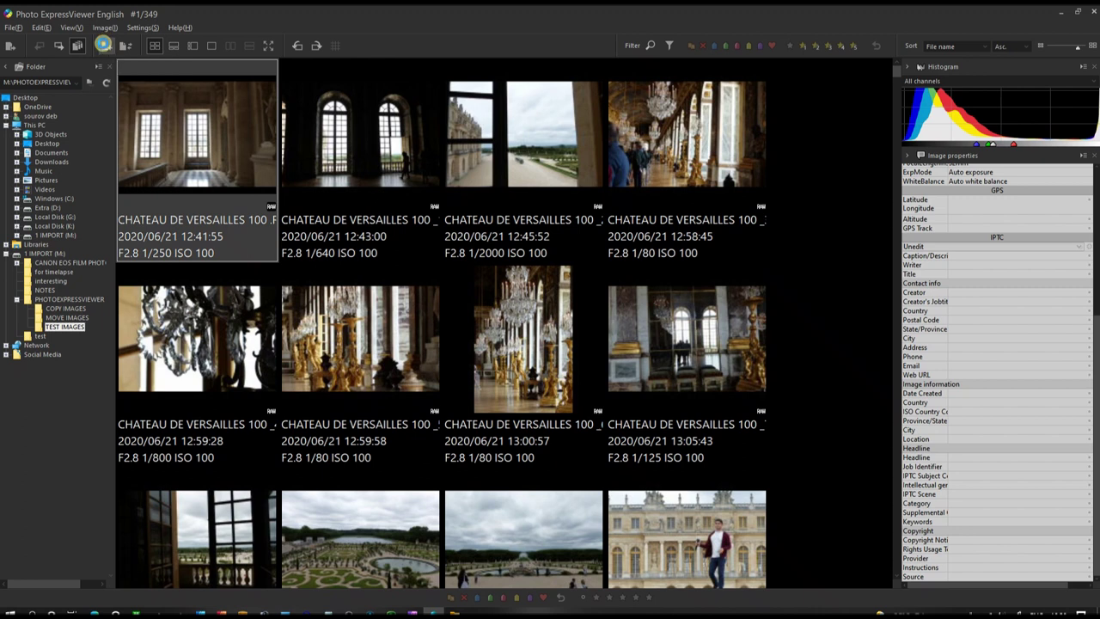
click(105, 46)
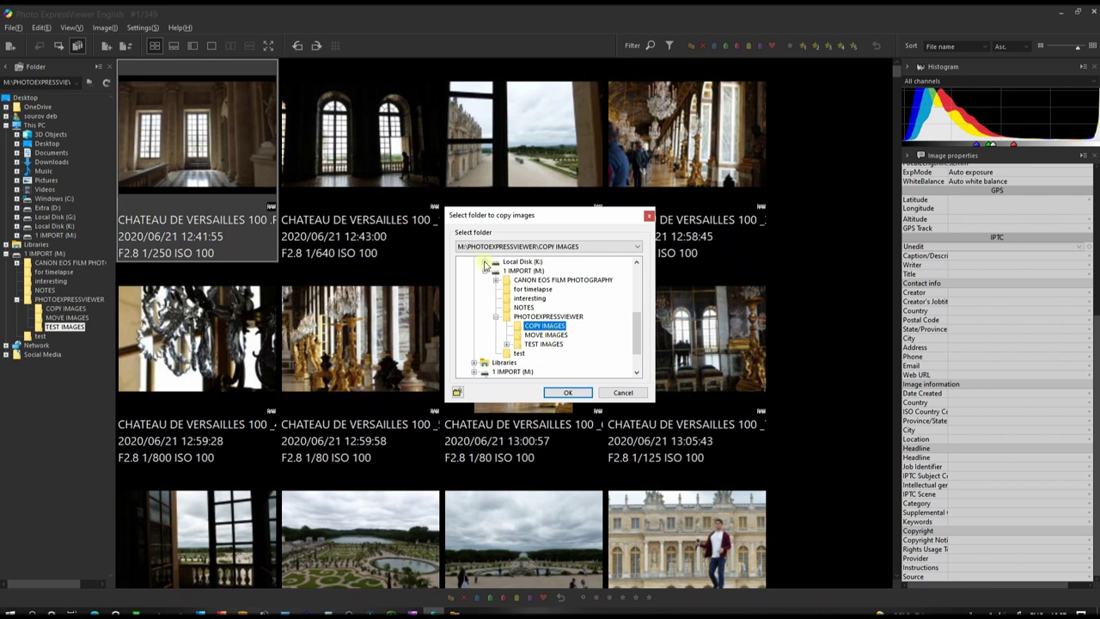
click(486, 263)
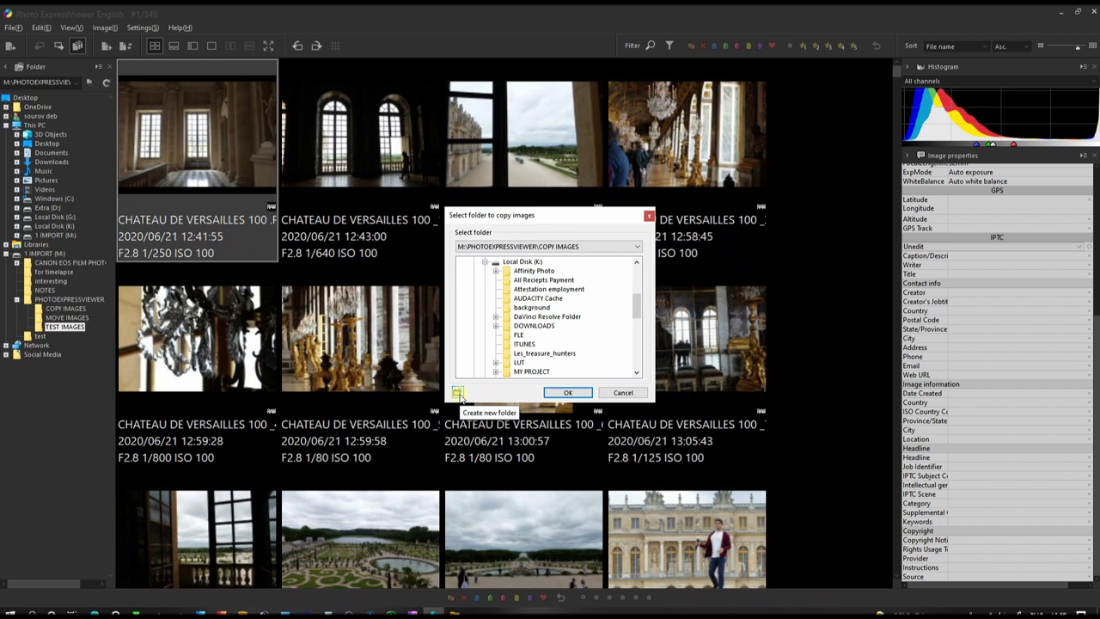
click(623, 392)
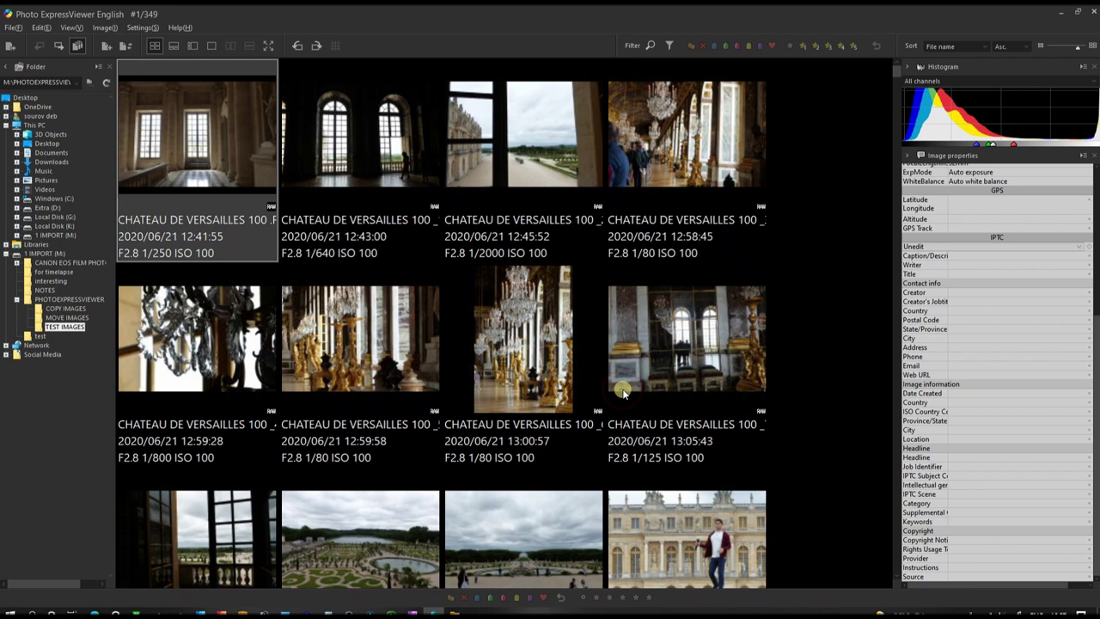
Step: Select the first photo (12:41:55), then select all 349 photos with Ctrl+A
scroll(599, 352, down, 2)
click(599, 352)
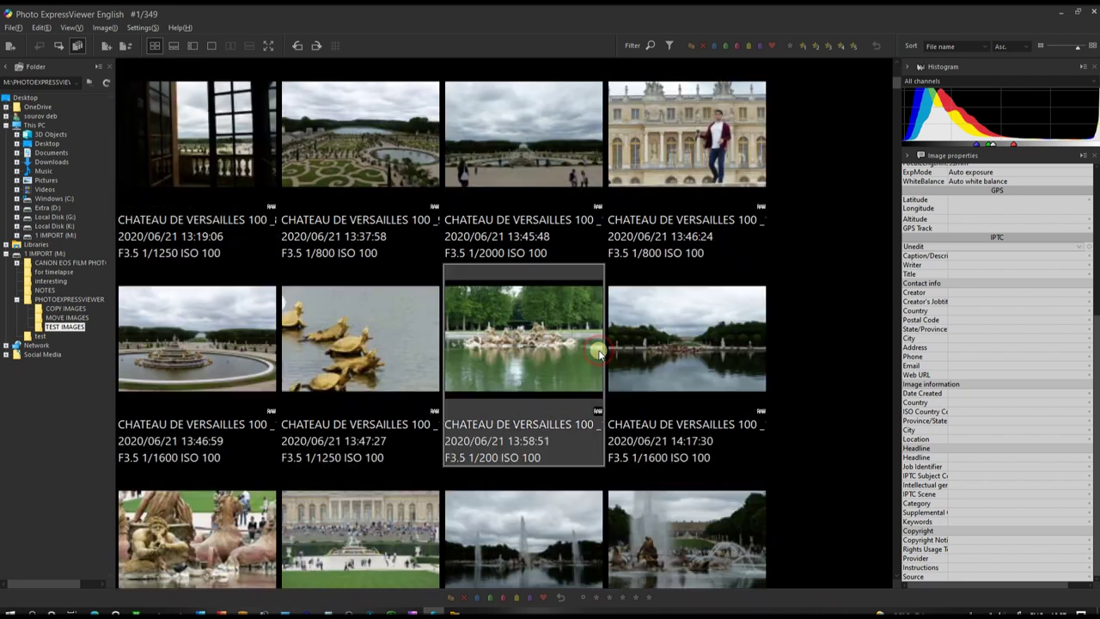
scroll(599, 352, up, 2)
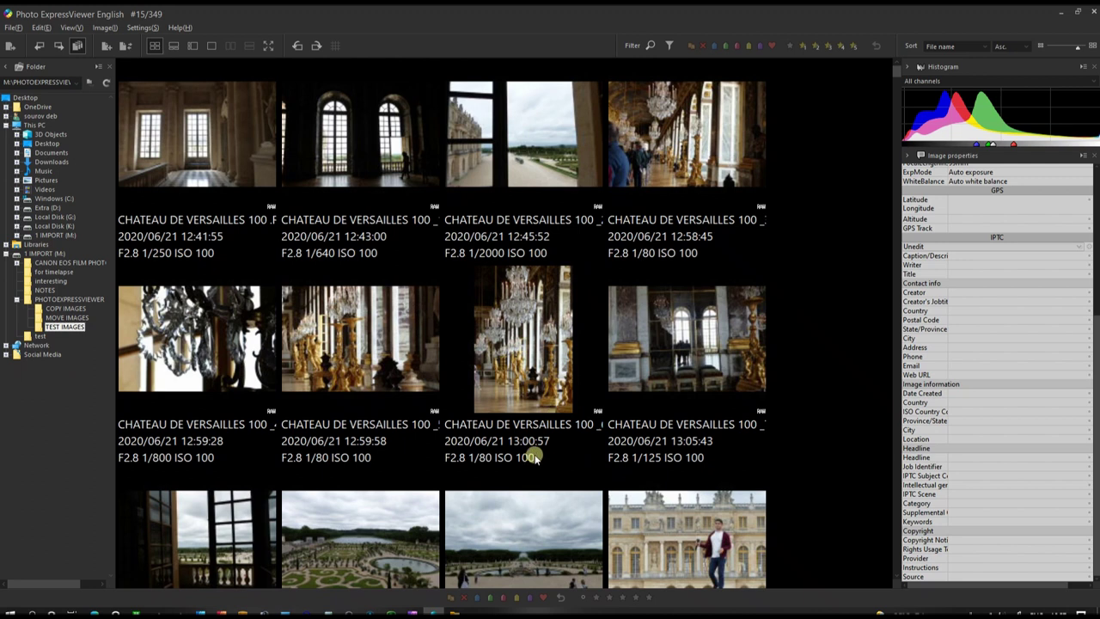
click(178, 142)
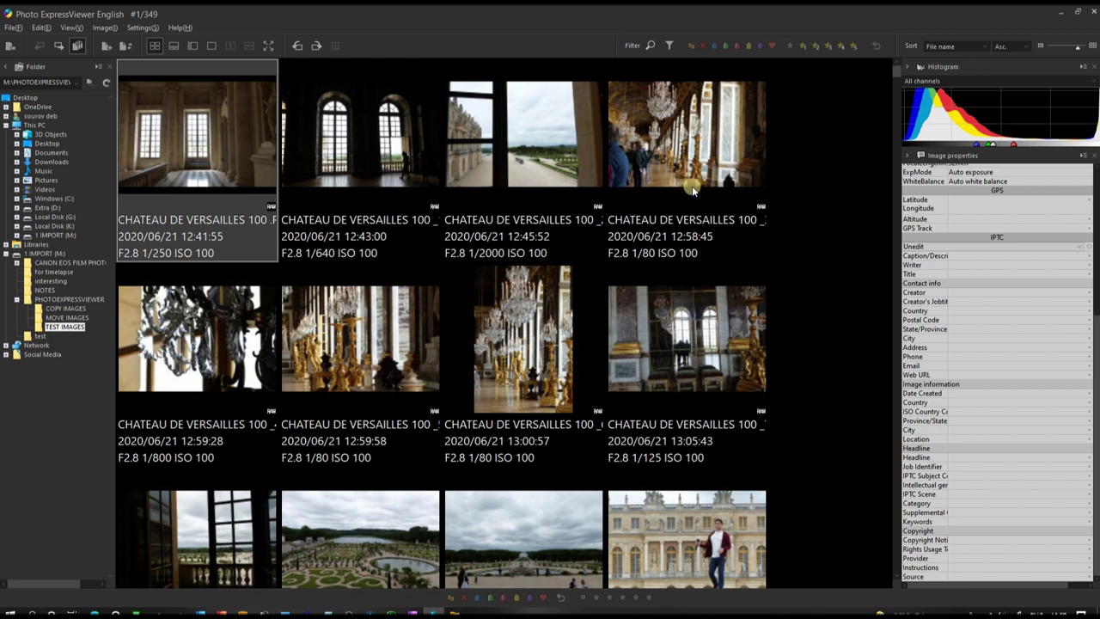
key(ctrl+a)
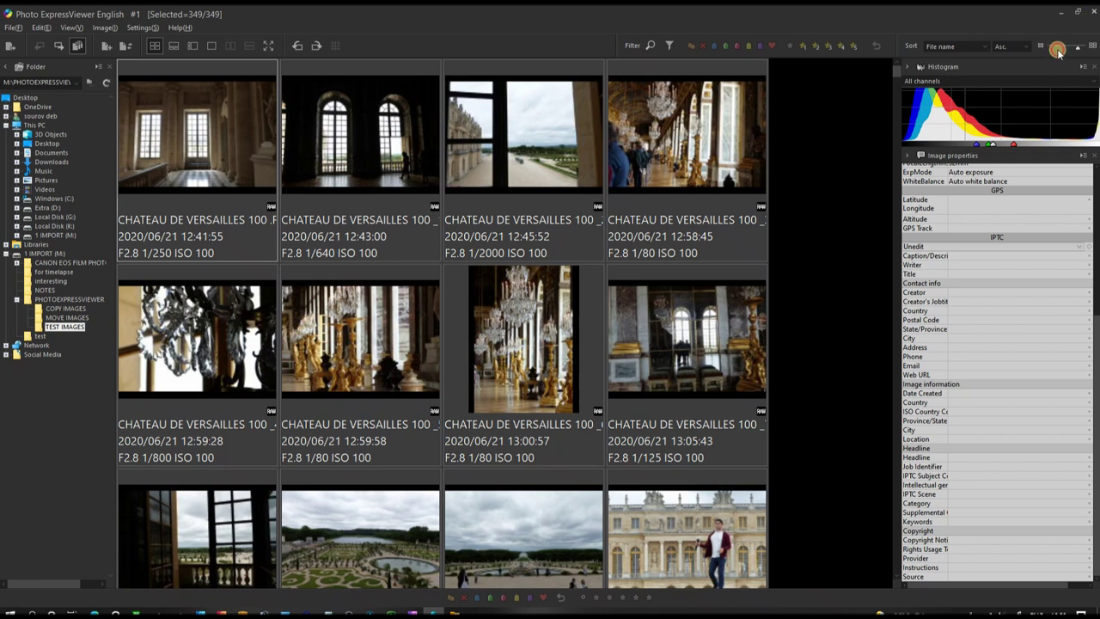
Step: Shrink the thumbnails and move all 349 selected photos into the MOVE IMAGES folder
drag(1057, 50, 1046, 48)
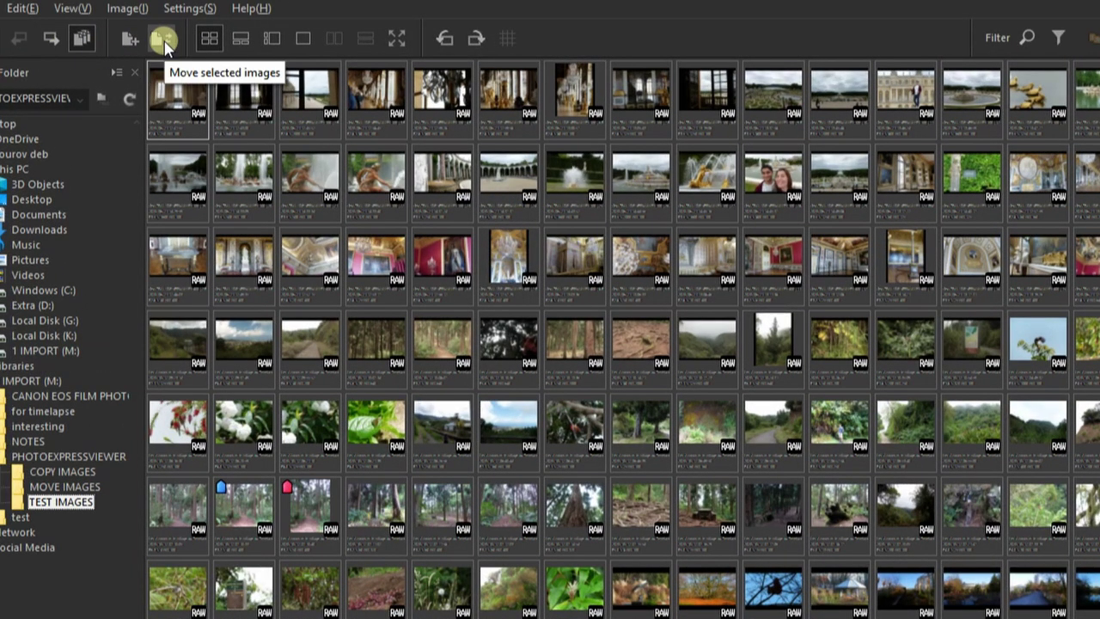
click(164, 41)
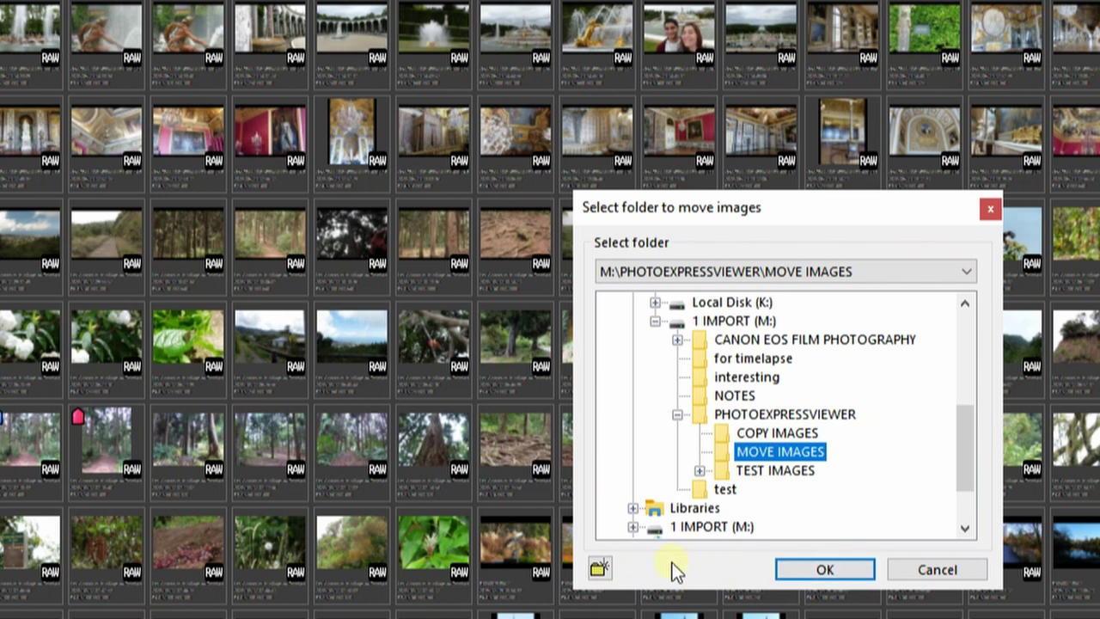
click(820, 569)
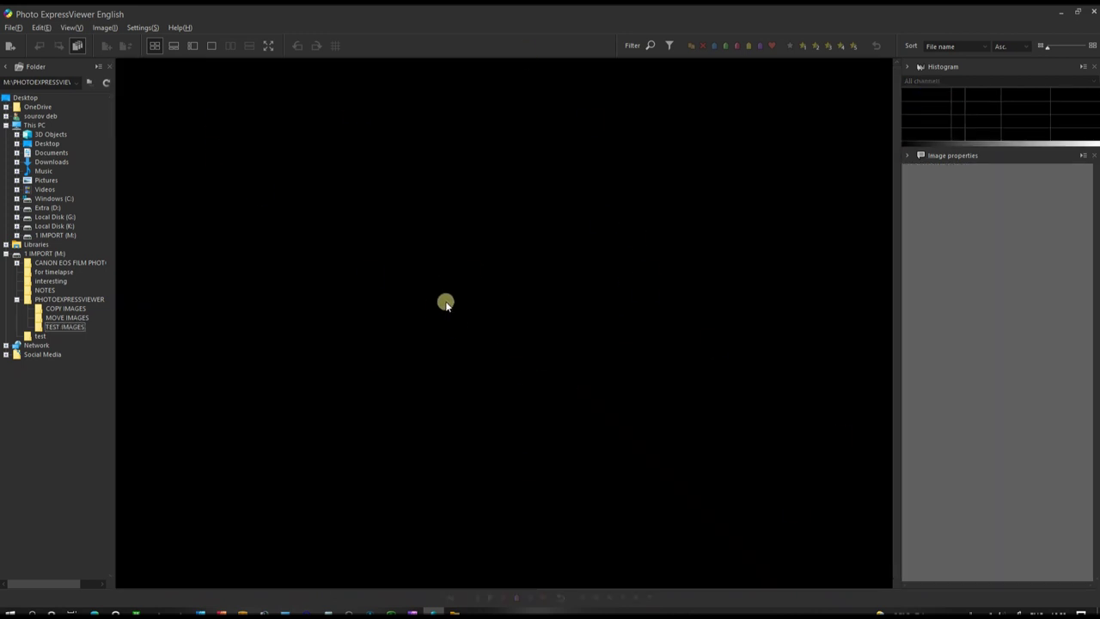
Step: Open MOVE IMAGES and enlarge the thumbnails to five per row
click(51, 318)
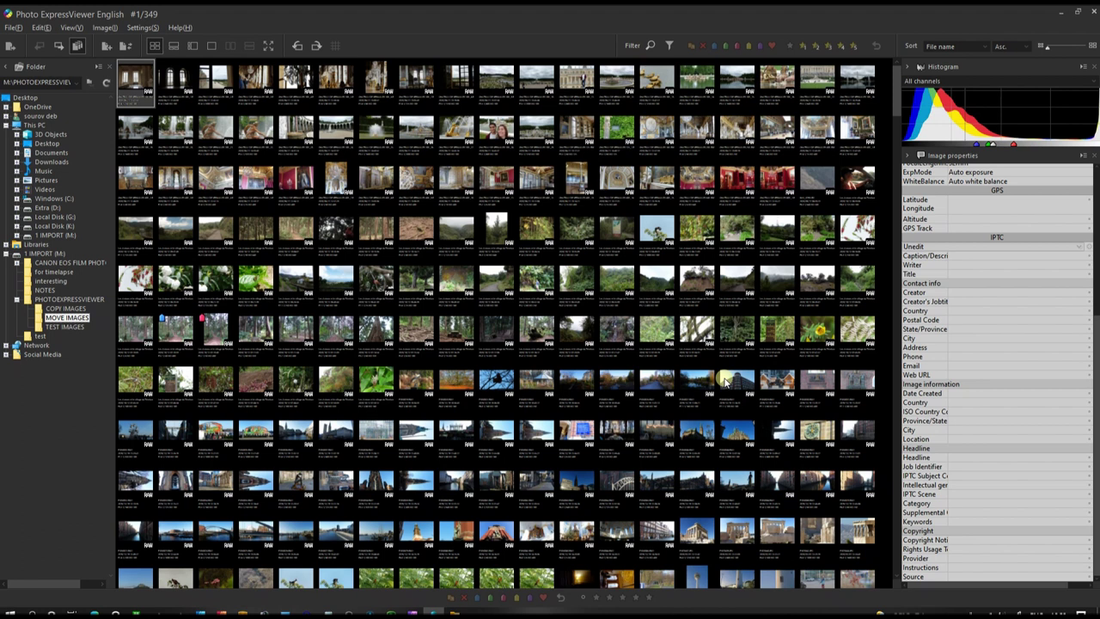
click(1060, 47)
drag(1060, 47, 1073, 52)
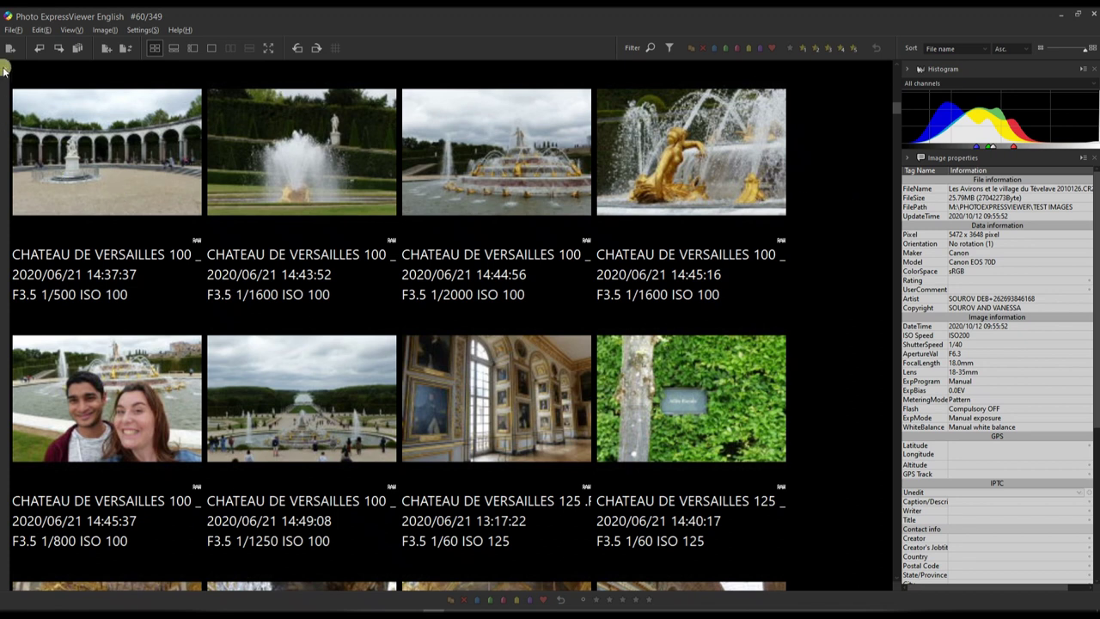
Step: Open the Import from media options and cancel without importing anything
mouse_move(4, 68)
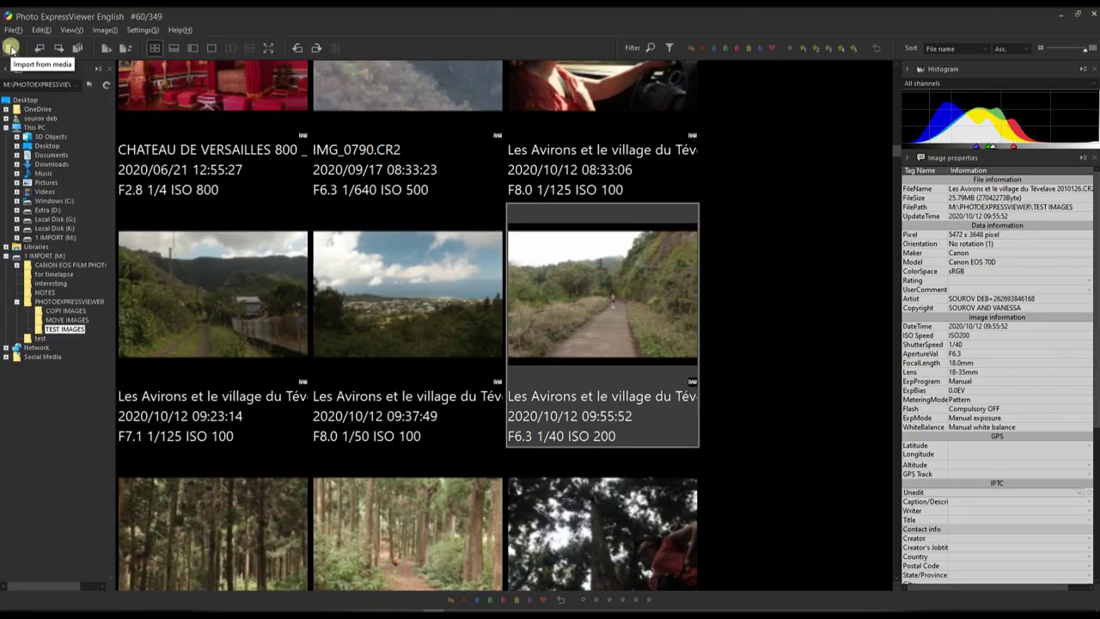
click(10, 49)
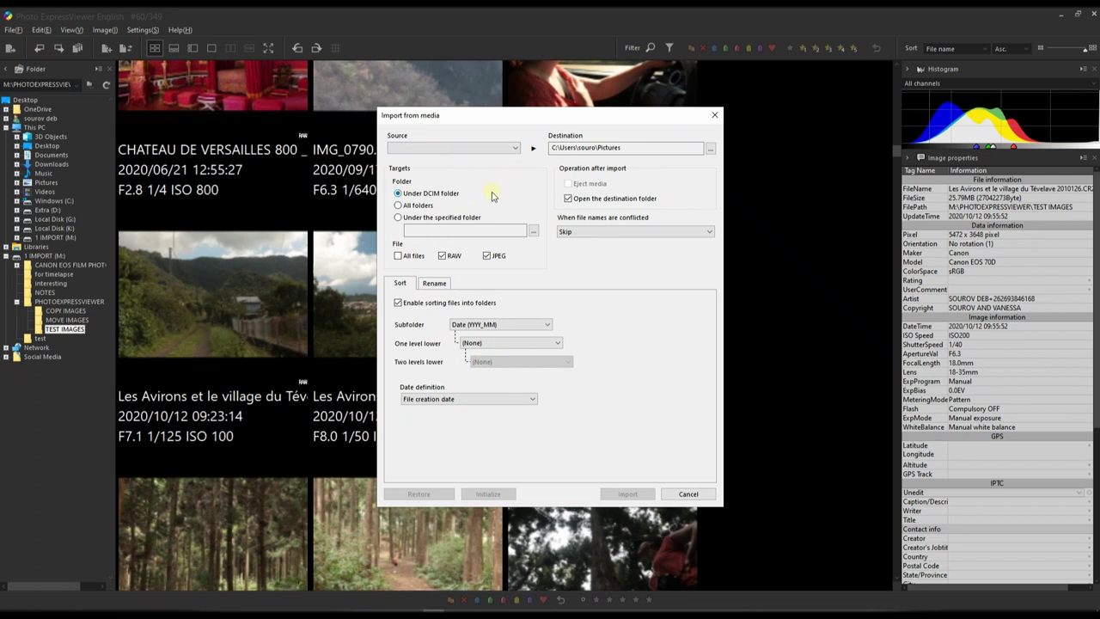
click(689, 494)
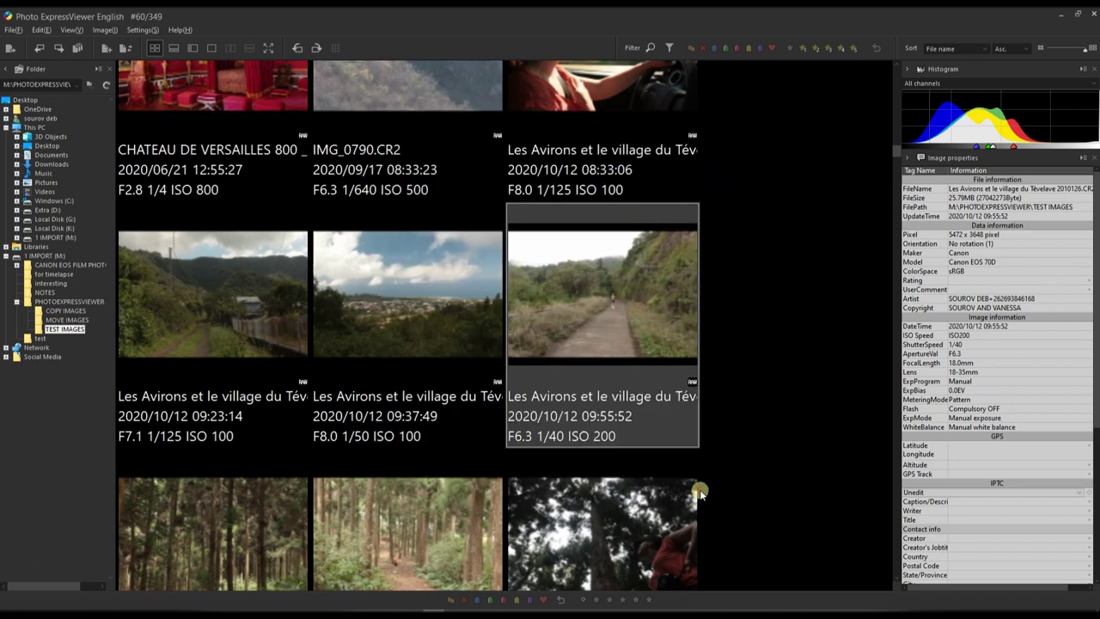
Step: View Settings > Function settings, then close the dialog
click(142, 31)
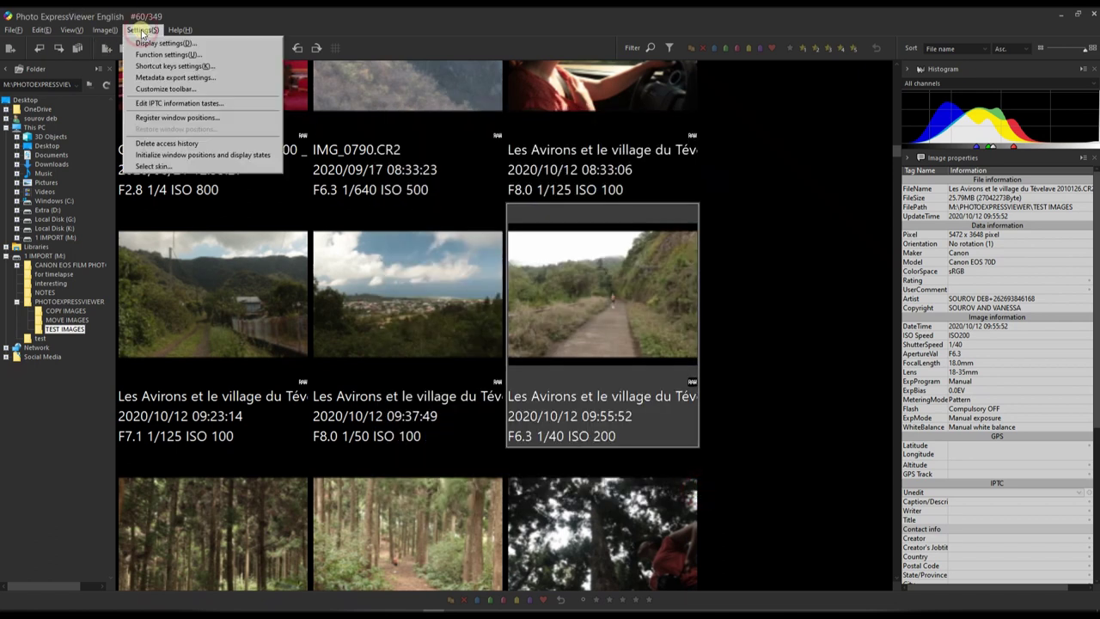
click(155, 55)
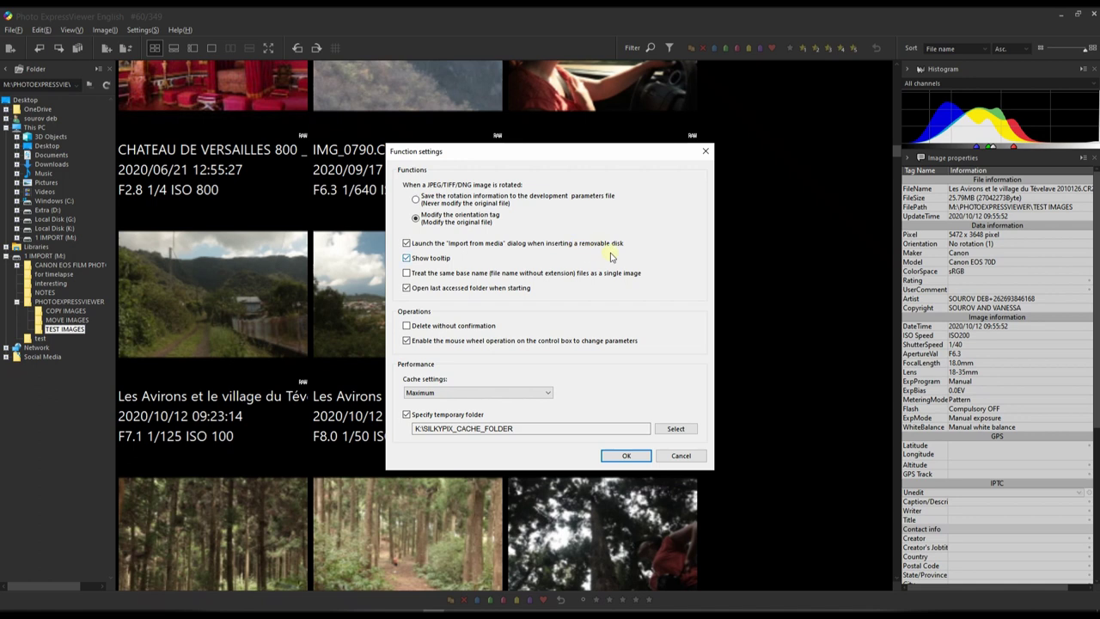
key(Return)
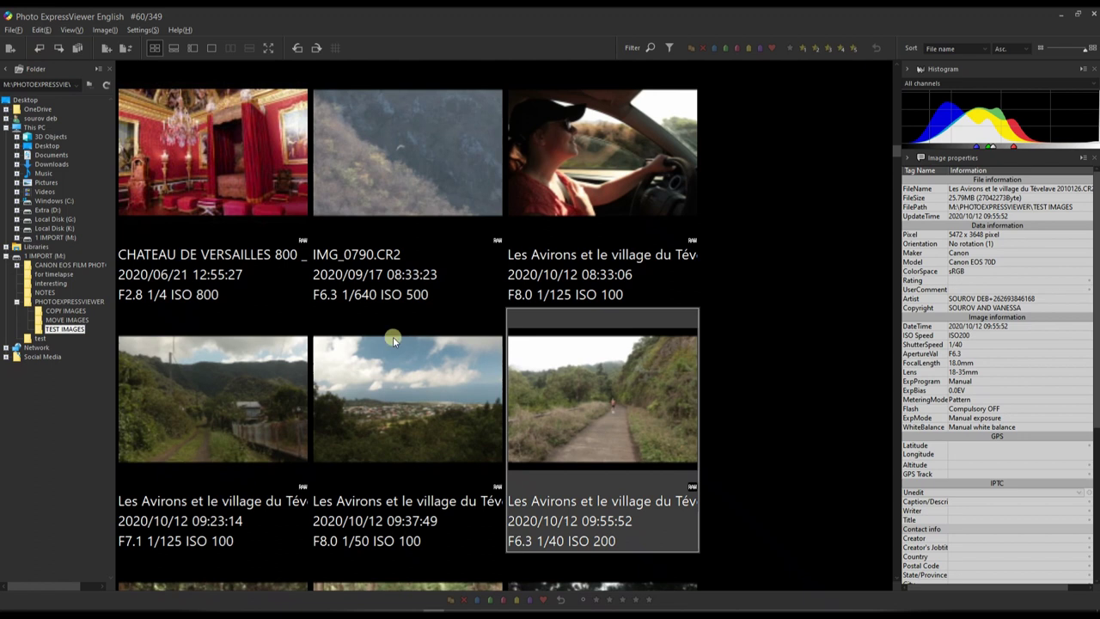
Step: Reopen and close the Import from media options, then hide the folder tree panel
click(18, 50)
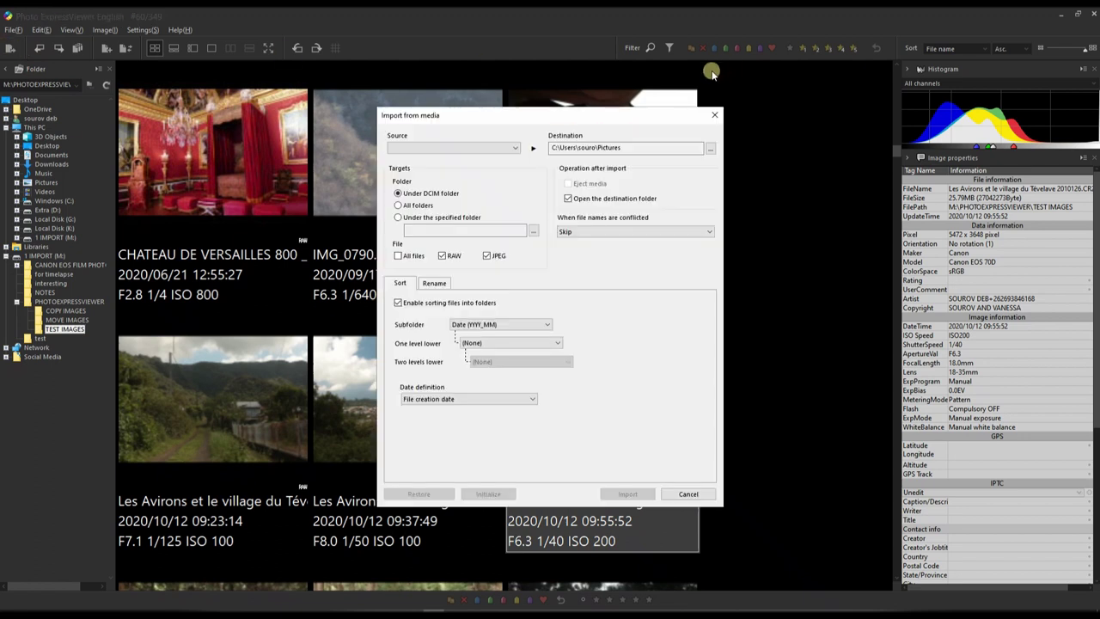
click(715, 113)
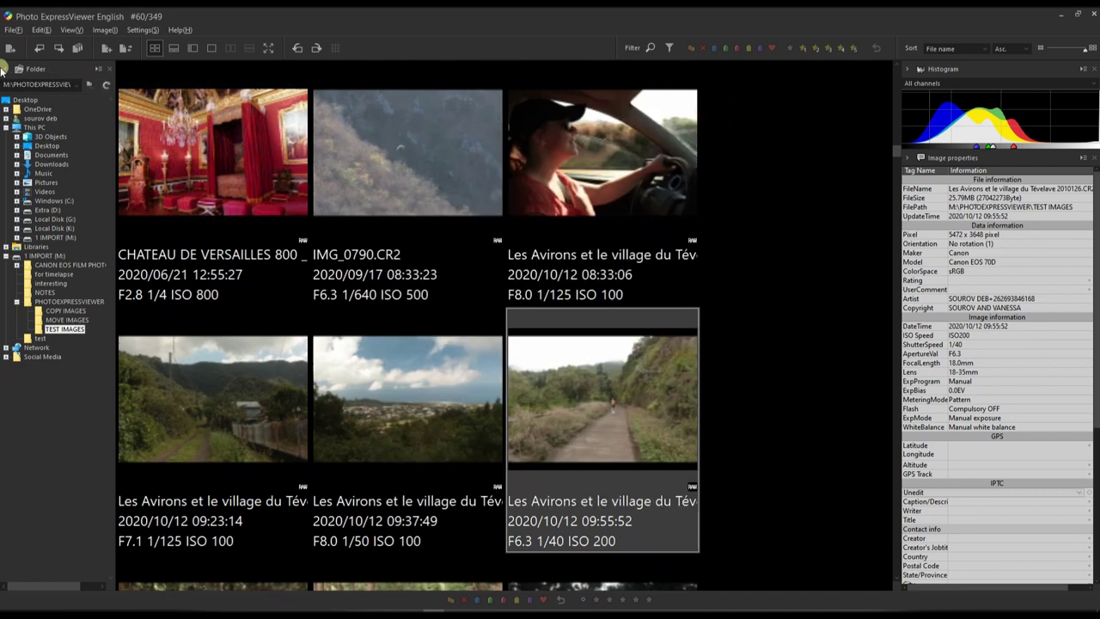
click(5, 71)
scroll(226, 366, up, 2)
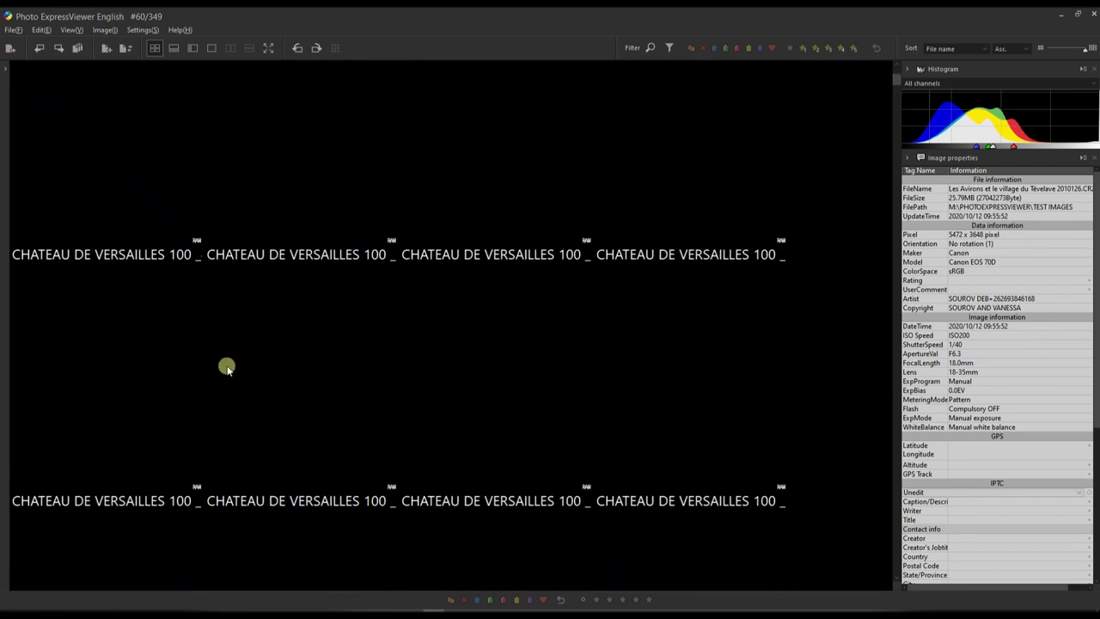
Step: Browse photos in the large-preview filmstrip layout, then put the thumbnails in a column beside the preview
click(170, 52)
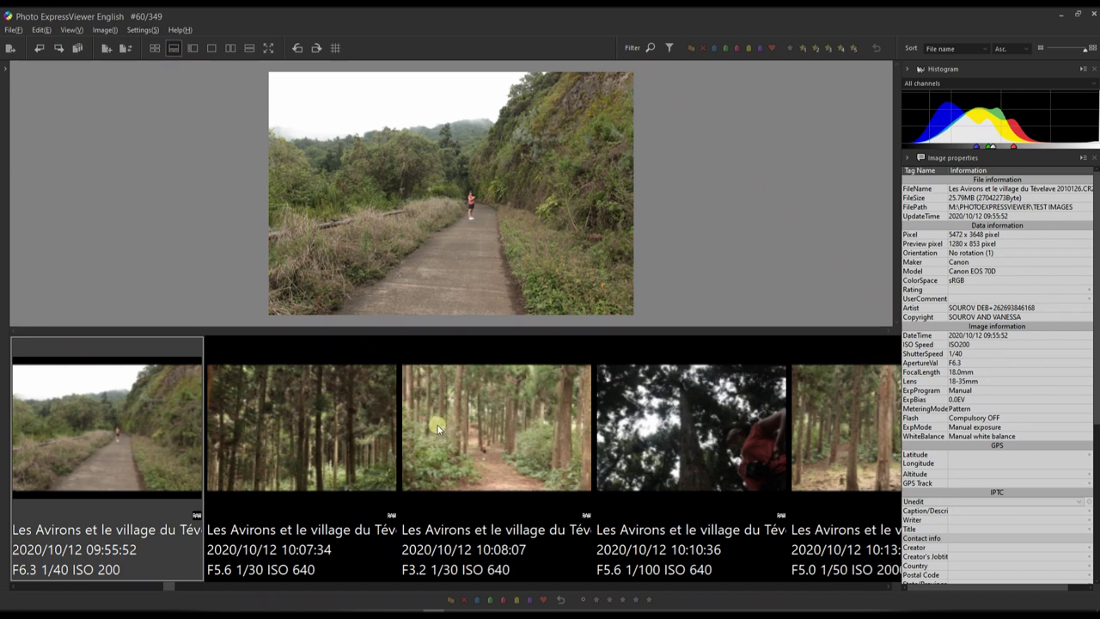
click(365, 435)
click(491, 445)
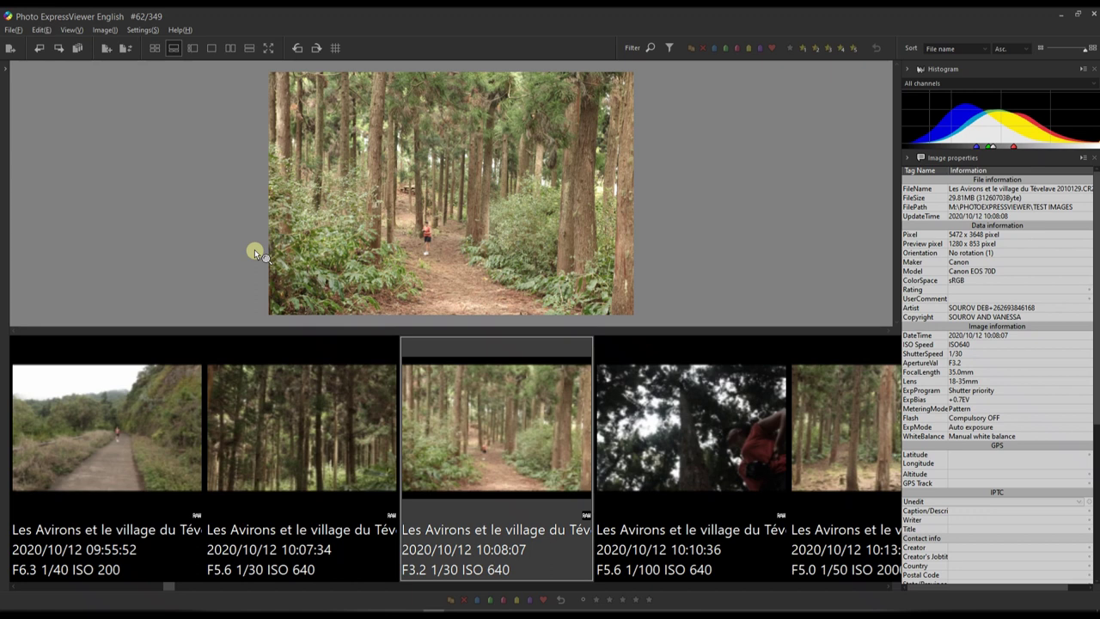
key(Right)
key(Right)
key(Right)
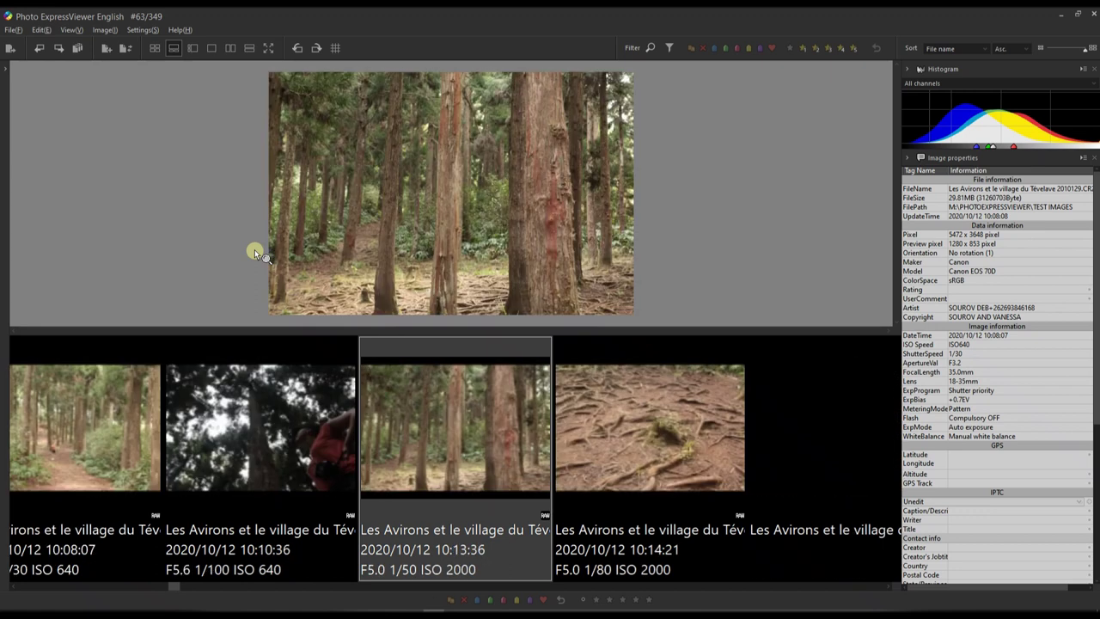
key(Right)
key(Right)
key(Right)
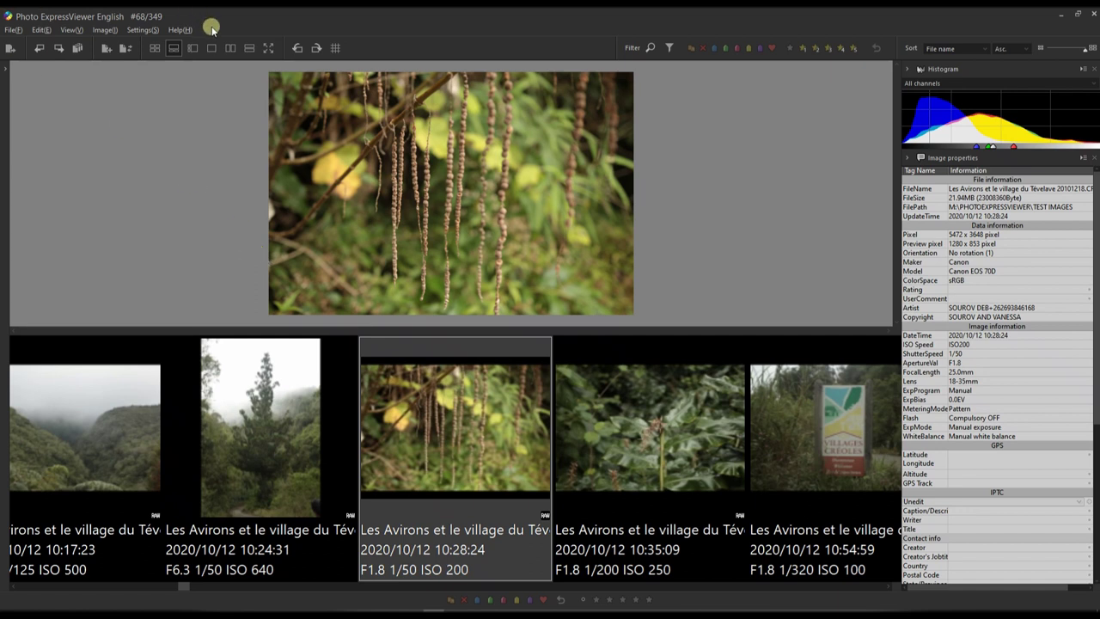
click(192, 47)
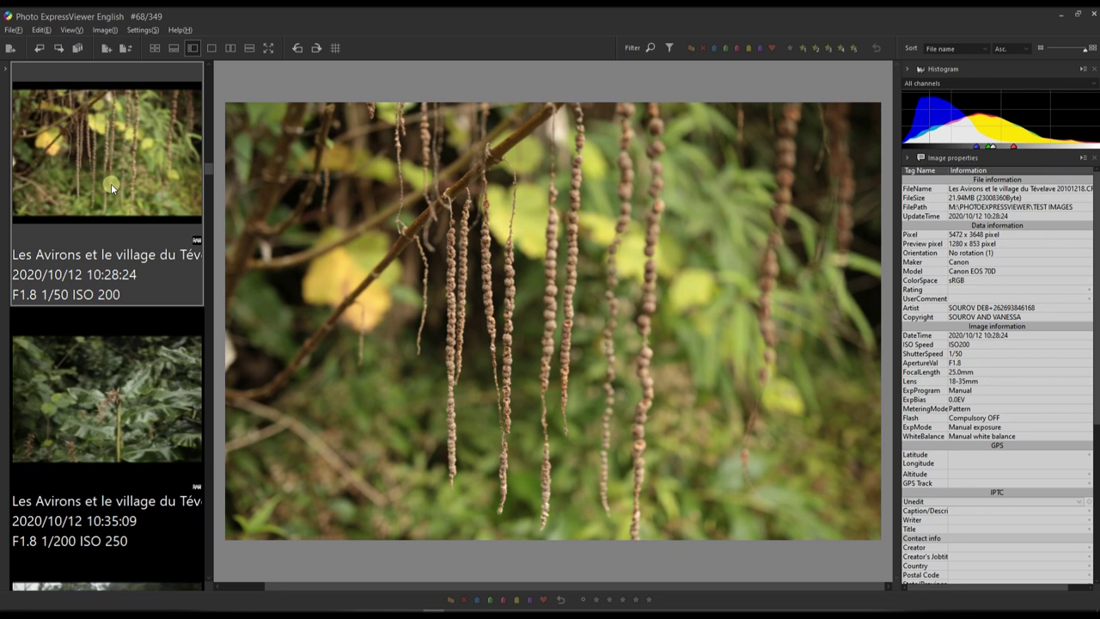
Step: Compare the hanging-seed photo with photo #72 in stacked panes, then view the comparison full screen
click(214, 48)
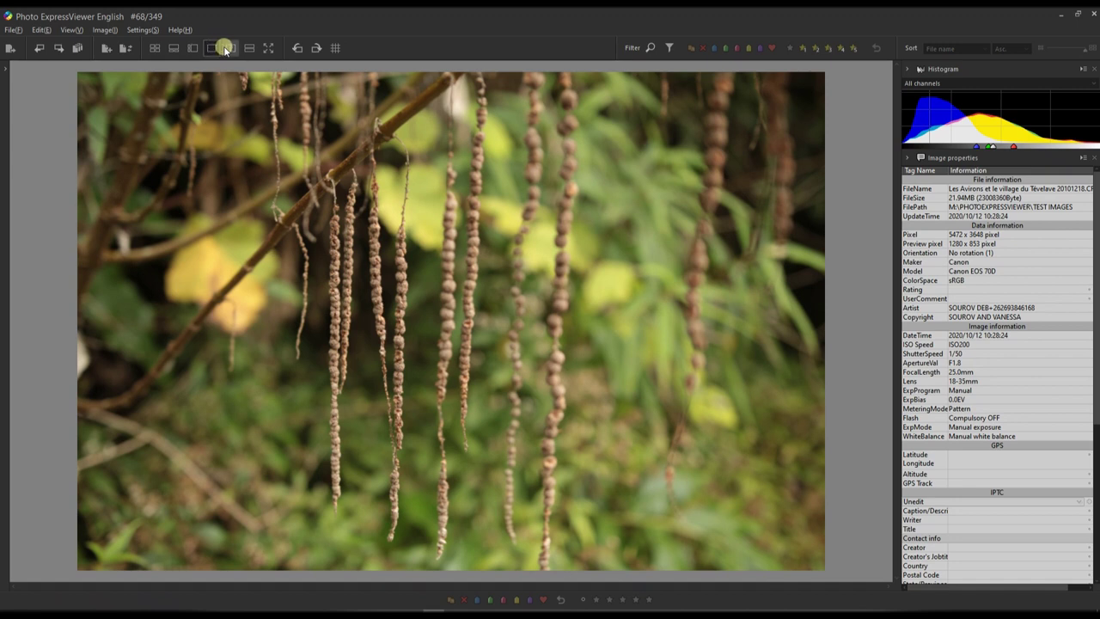
click(228, 48)
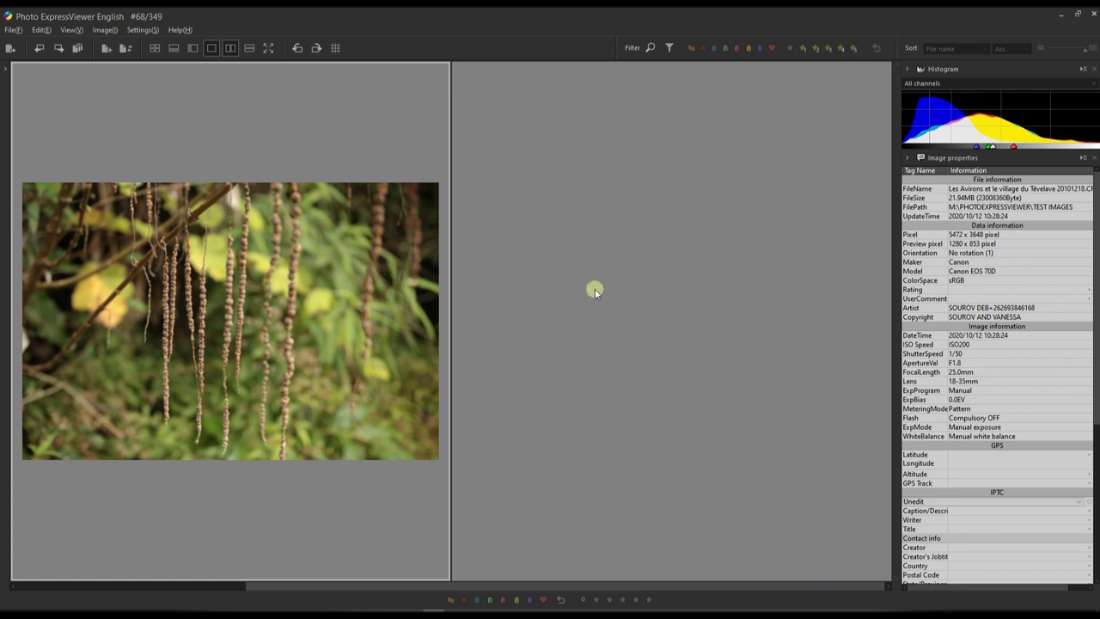
click(653, 369)
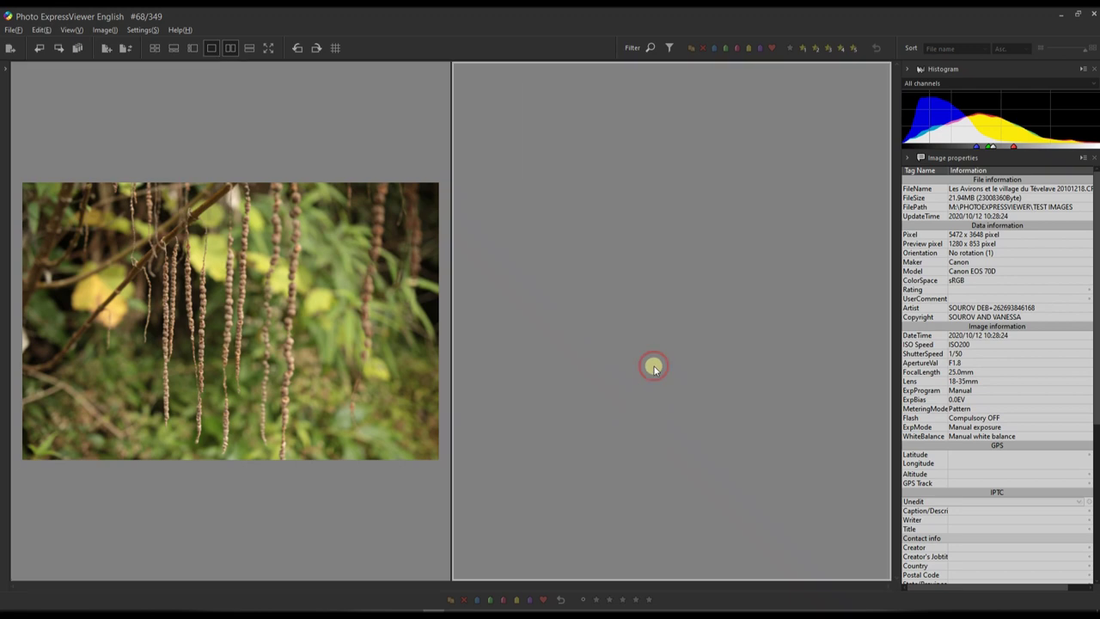
scroll(653, 369, down, 3)
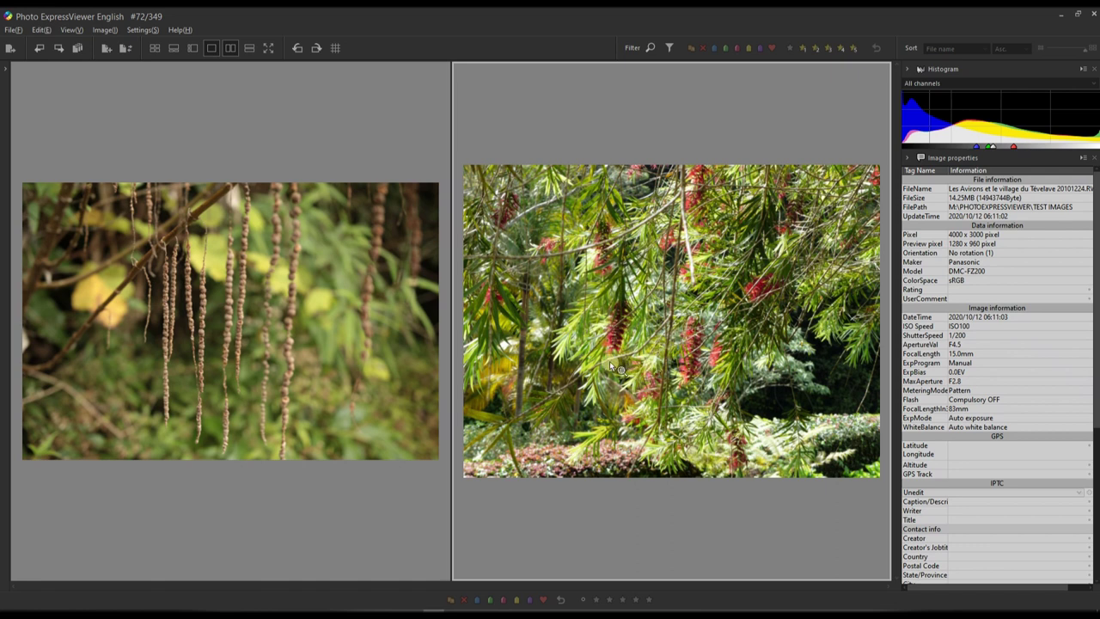
click(251, 50)
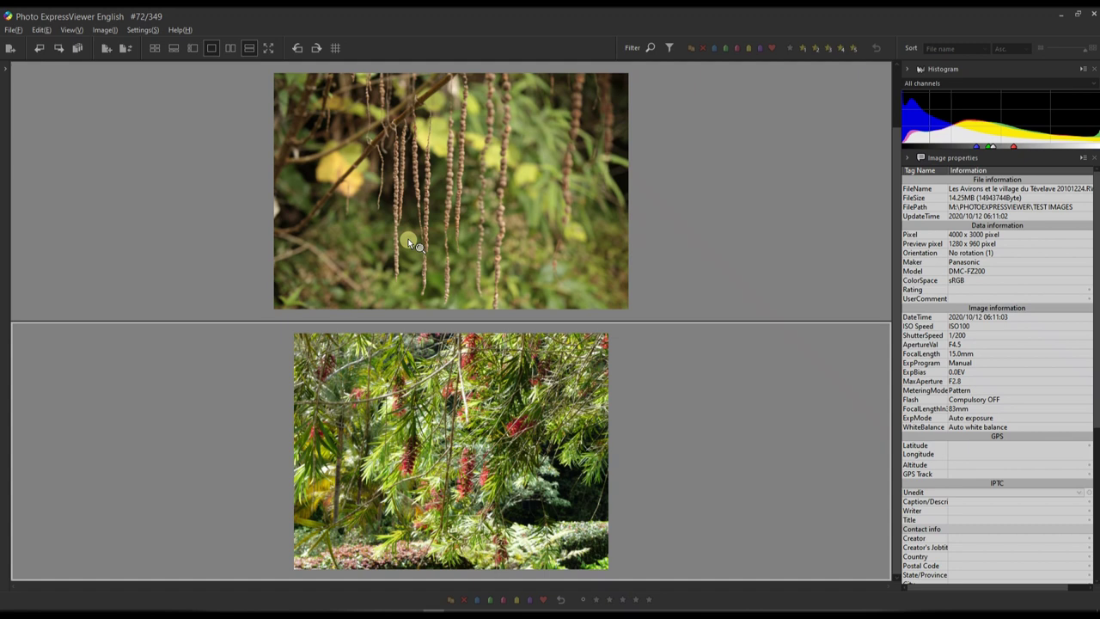
click(266, 49)
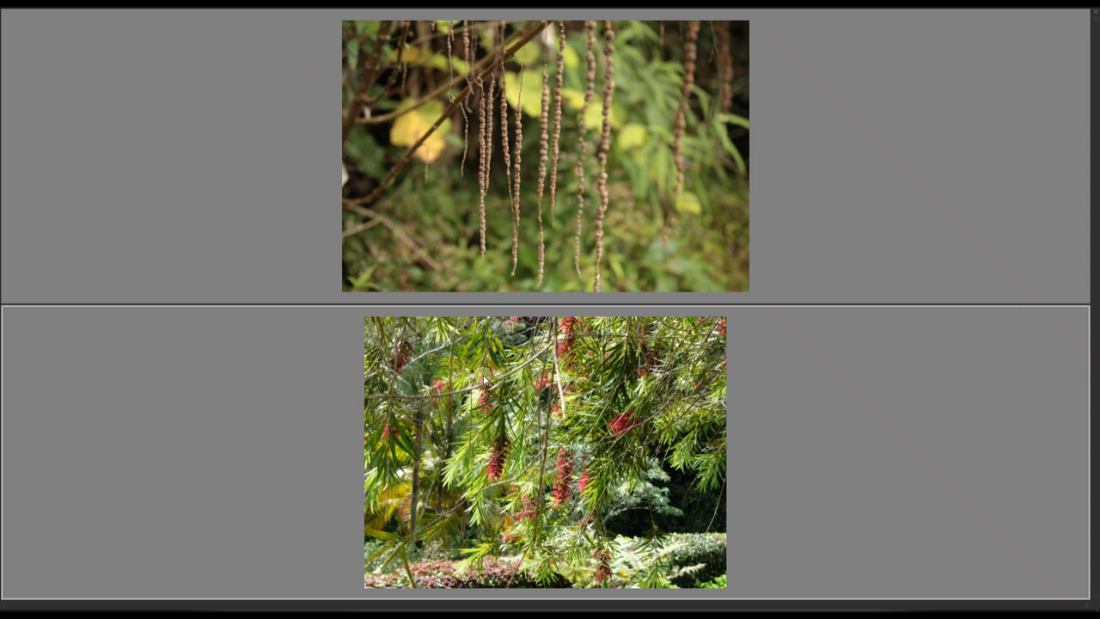
Step: Show the red bottlebrush photo alone full screen, then return to the normal single-photo viewer
key(Escape)
click(207, 48)
click(266, 50)
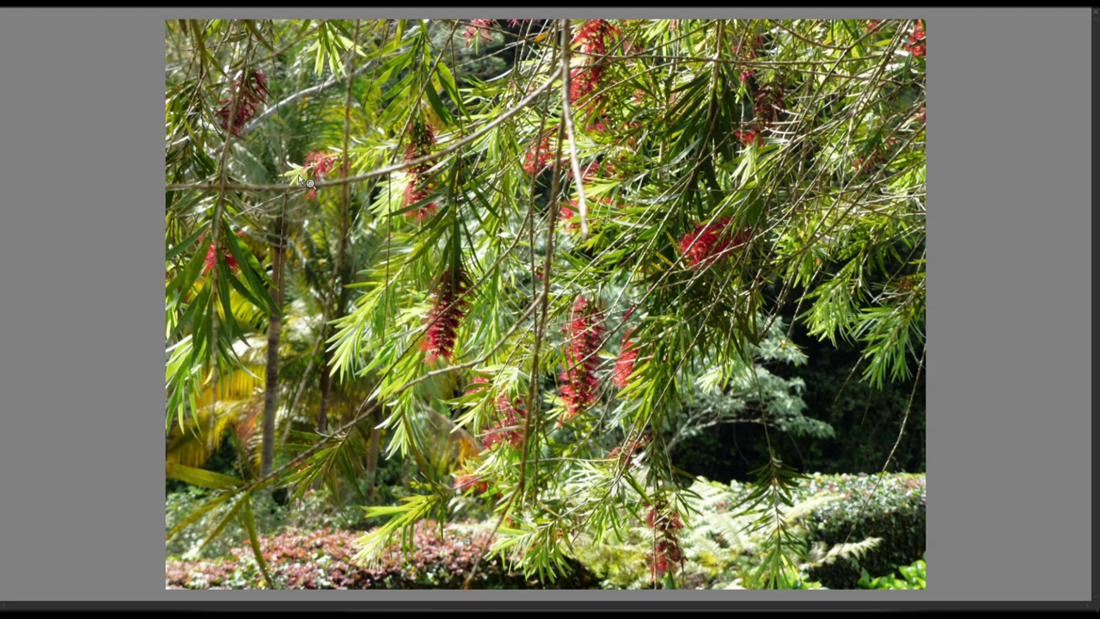
key(Escape)
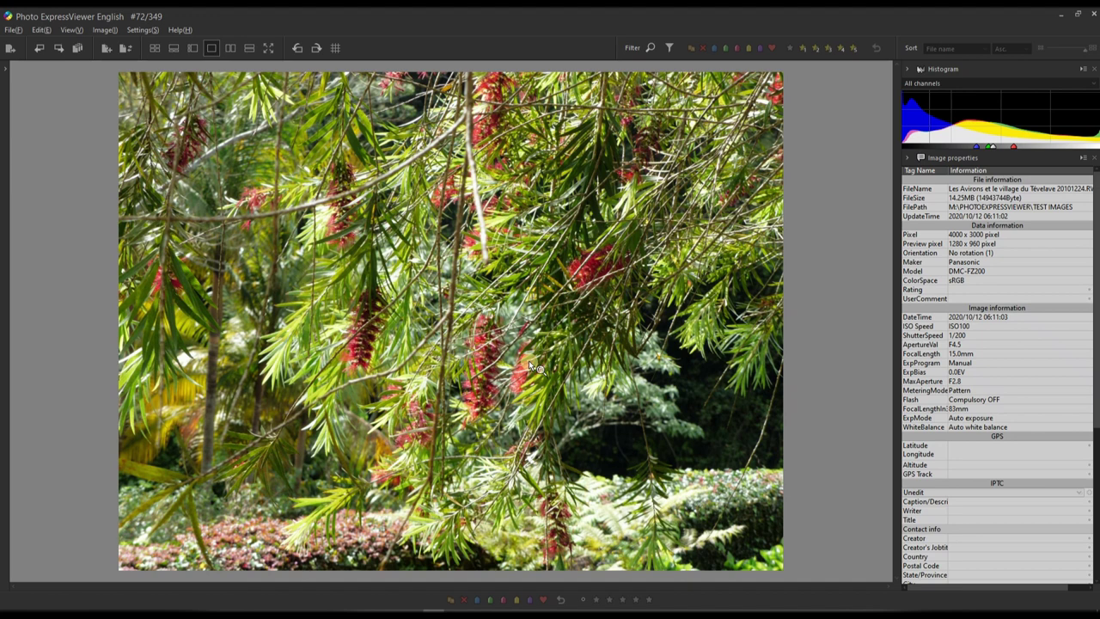
Step: Zoom in on the red bottlebrush photo with the mouse wheel
scroll(528, 361, up, 1)
scroll(528, 362, down, 2)
scroll(528, 361, up, 2)
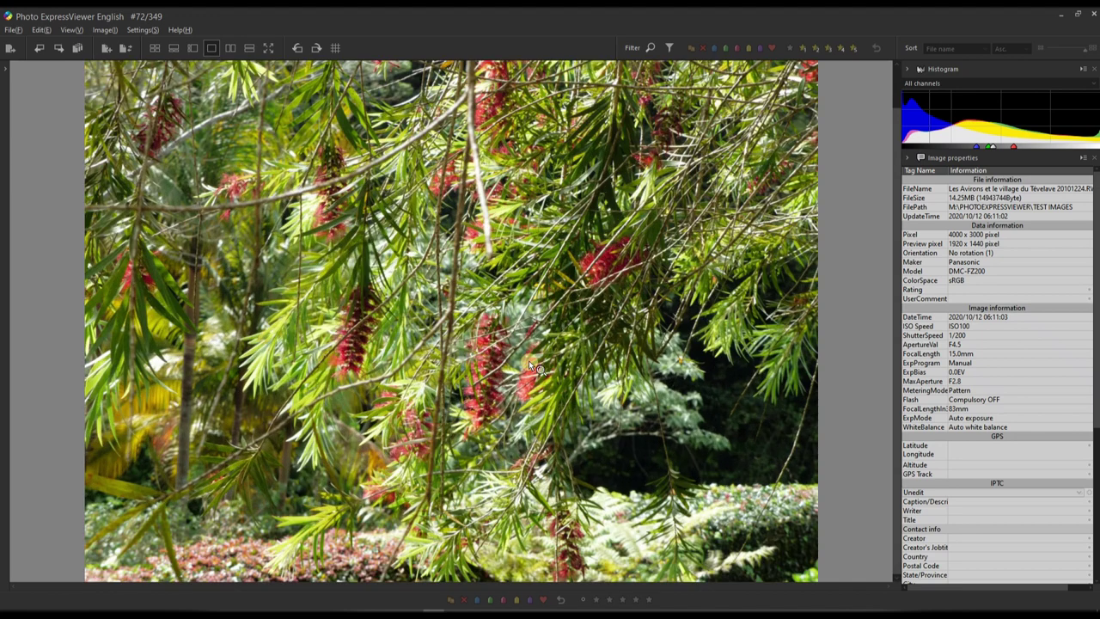
scroll(528, 359, up, 2)
scroll(528, 360, down, 2)
Step: Review the Rotate and Set/Clear mark keys in Shortcut keys settings, then cancel without saving
click(140, 33)
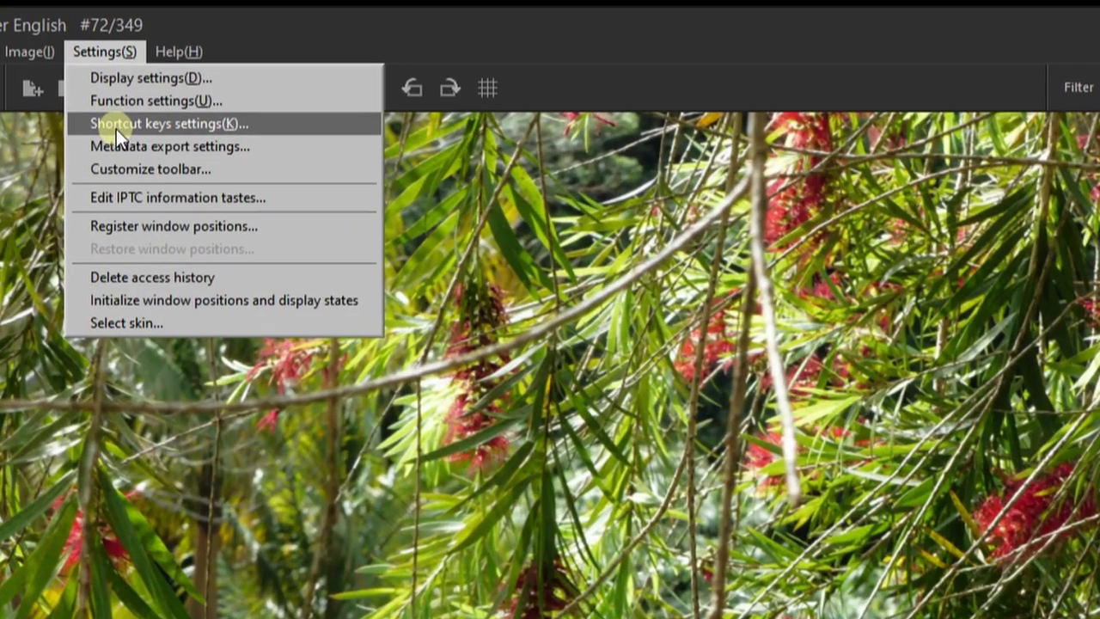
click(116, 128)
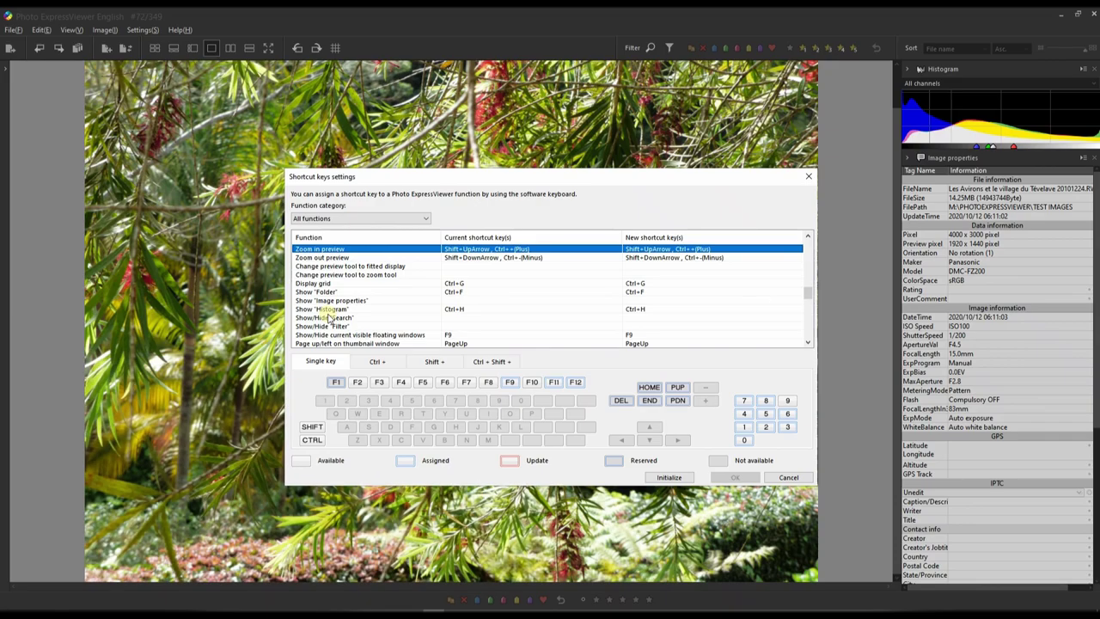
scroll(523, 137, down, 15)
scroll(332, 316, up, 10)
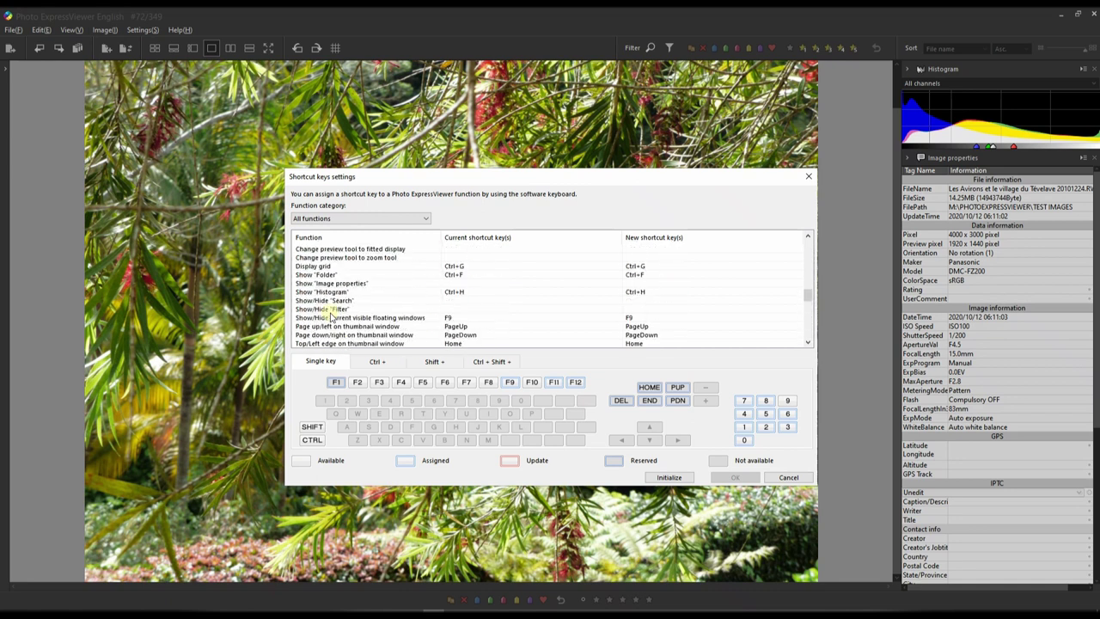
scroll(331, 316, up, 1)
scroll(332, 316, down, 5)
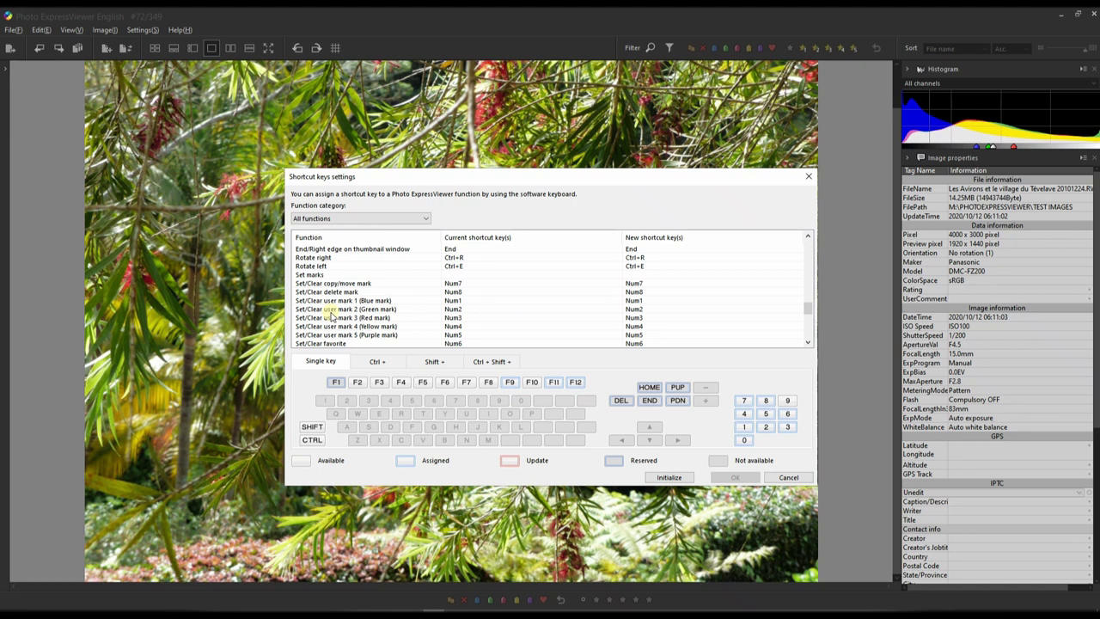
click(788, 477)
Step: Switch to the captioned thumbnail grid and size the thumbnails to five large columns per row
click(151, 48)
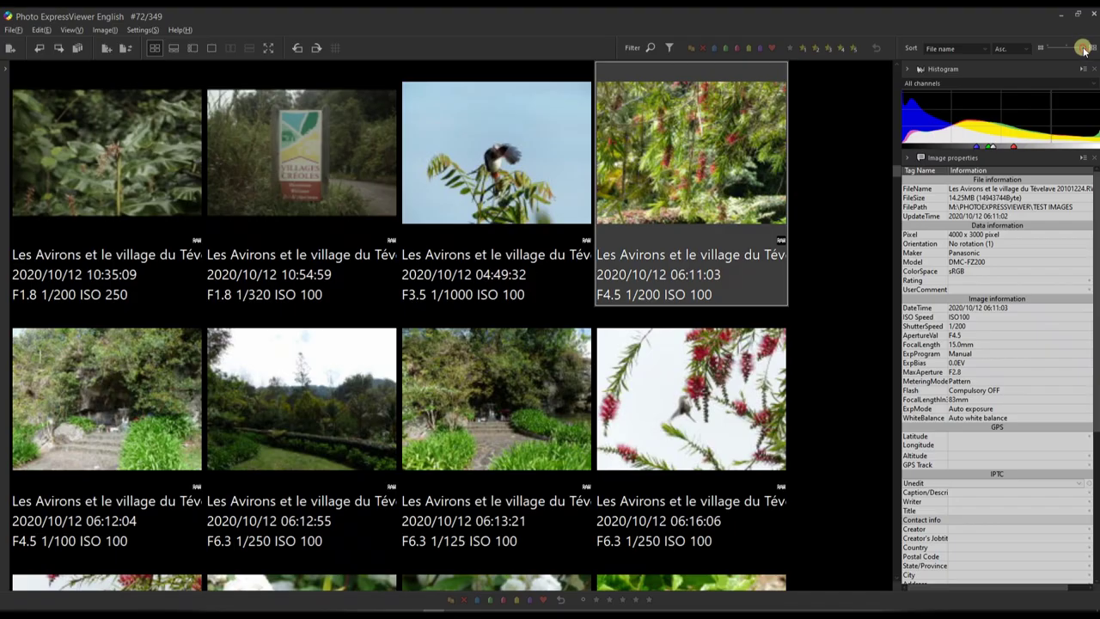
drag(1072, 28, 1033, 49)
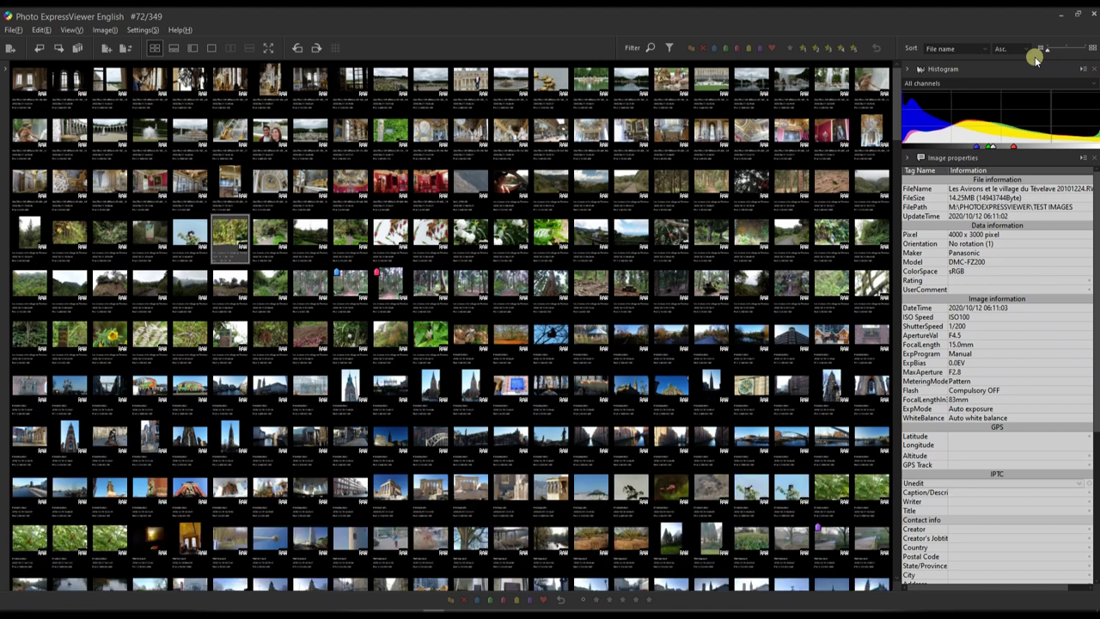
mouse_move(1035, 58)
mouse_down()
mouse_move(1080, 58)
mouse_move(1034, 60)
mouse_up()
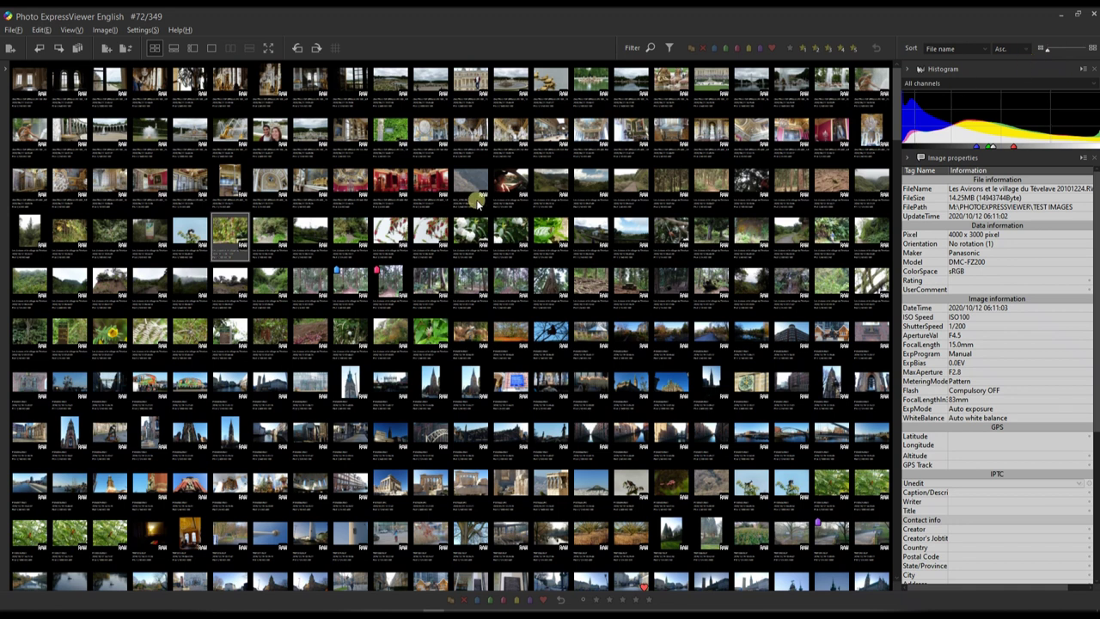
drag(1053, 51, 1077, 55)
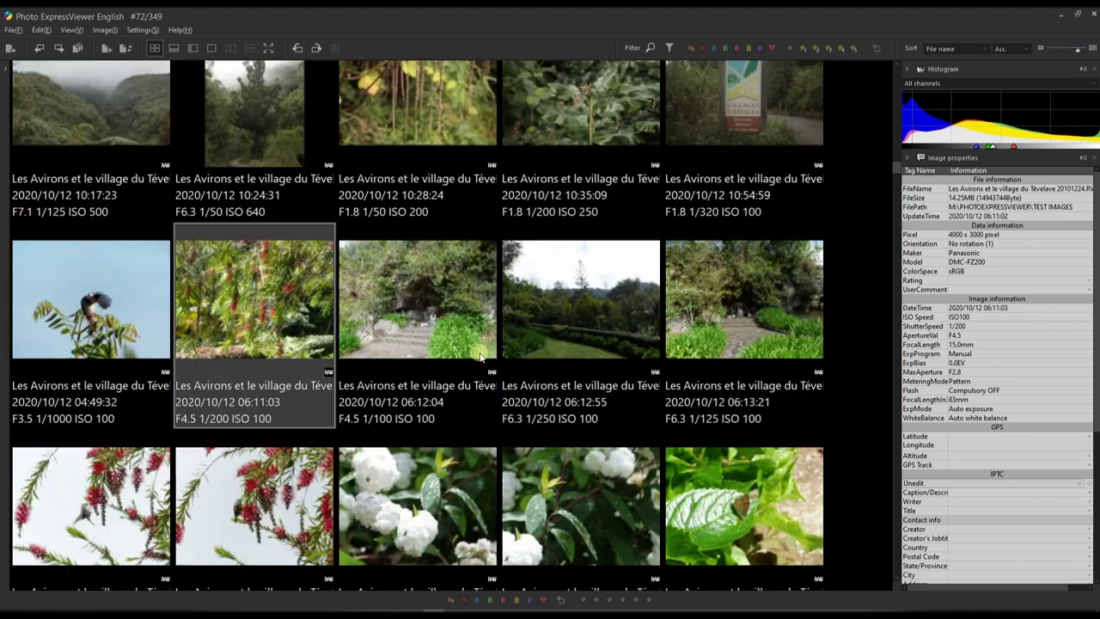
Step: Select the 06:12:04, 06:12:55 and 06:13:21 garden photos in turn, then the 10:54:59 roadside sign
click(434, 328)
click(623, 324)
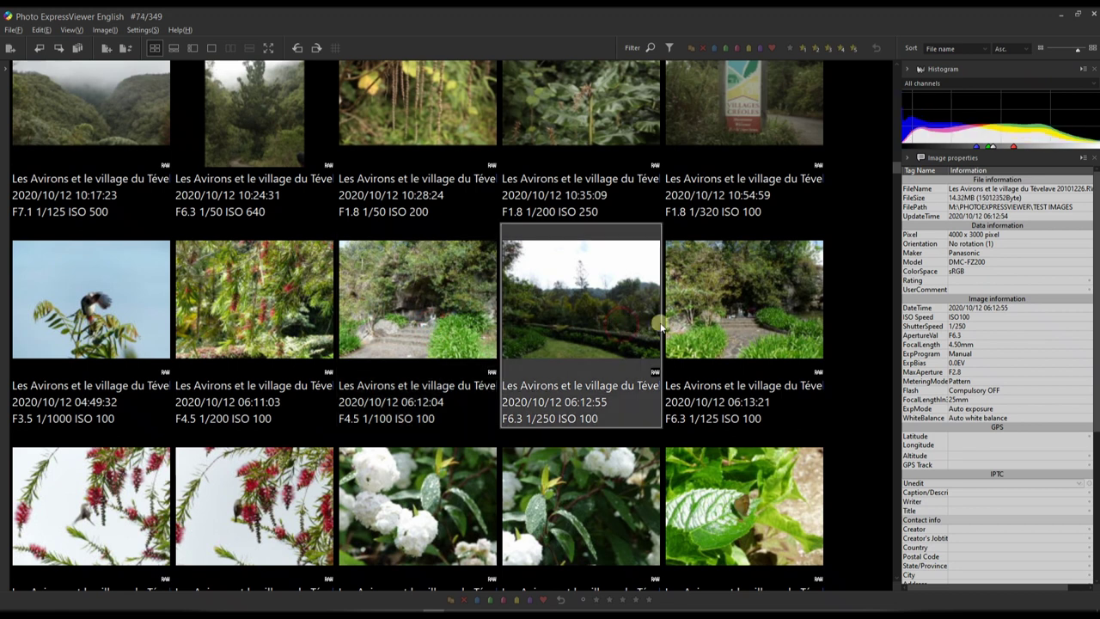
click(690, 318)
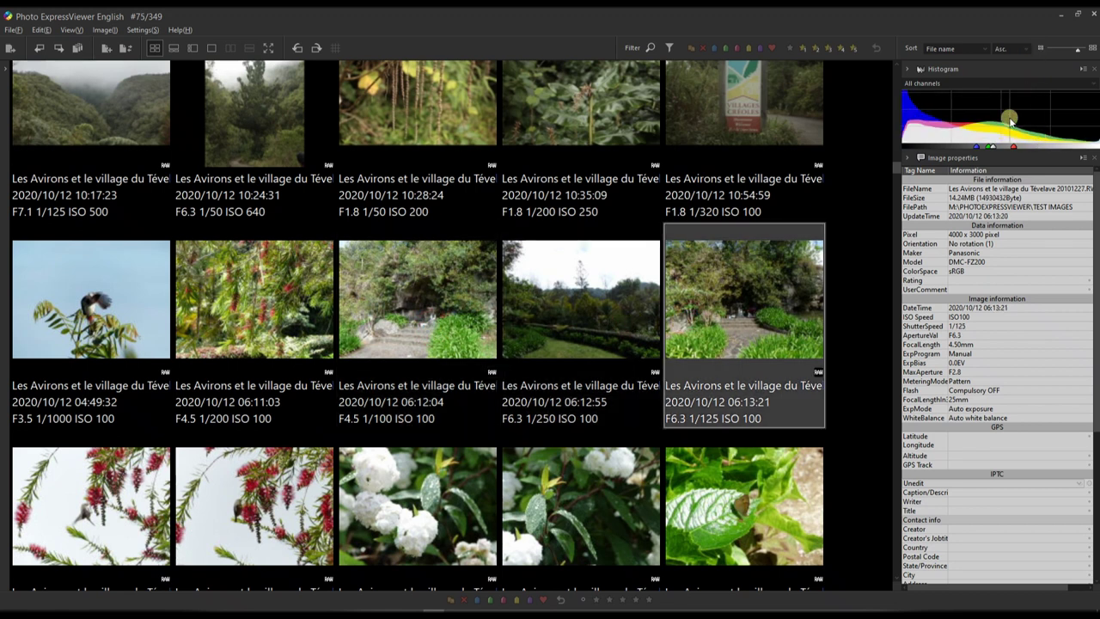
click(720, 146)
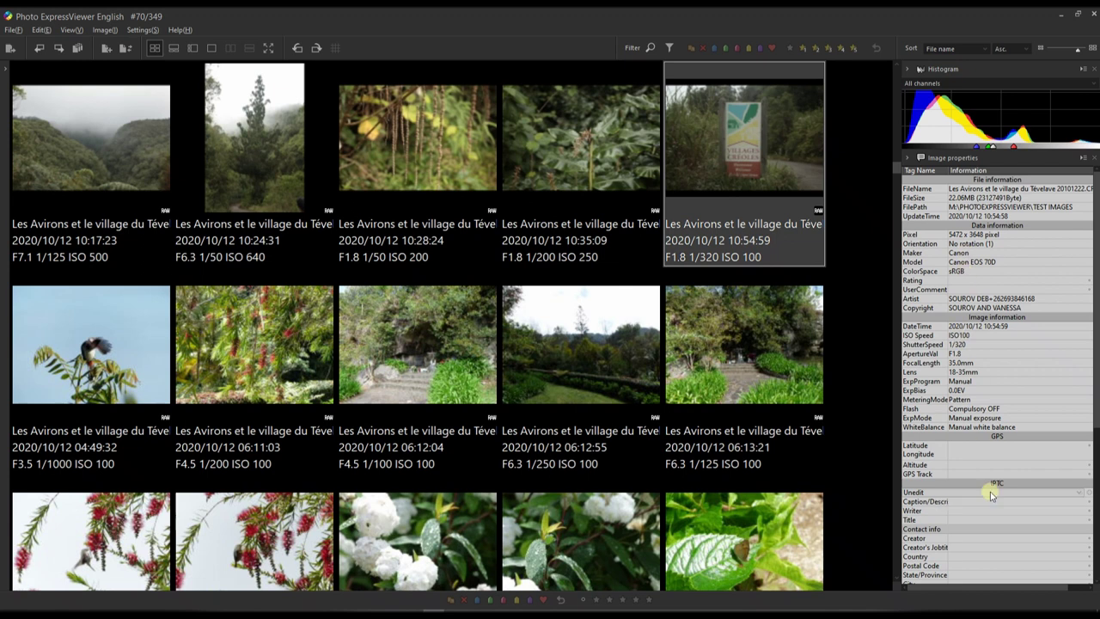
click(977, 454)
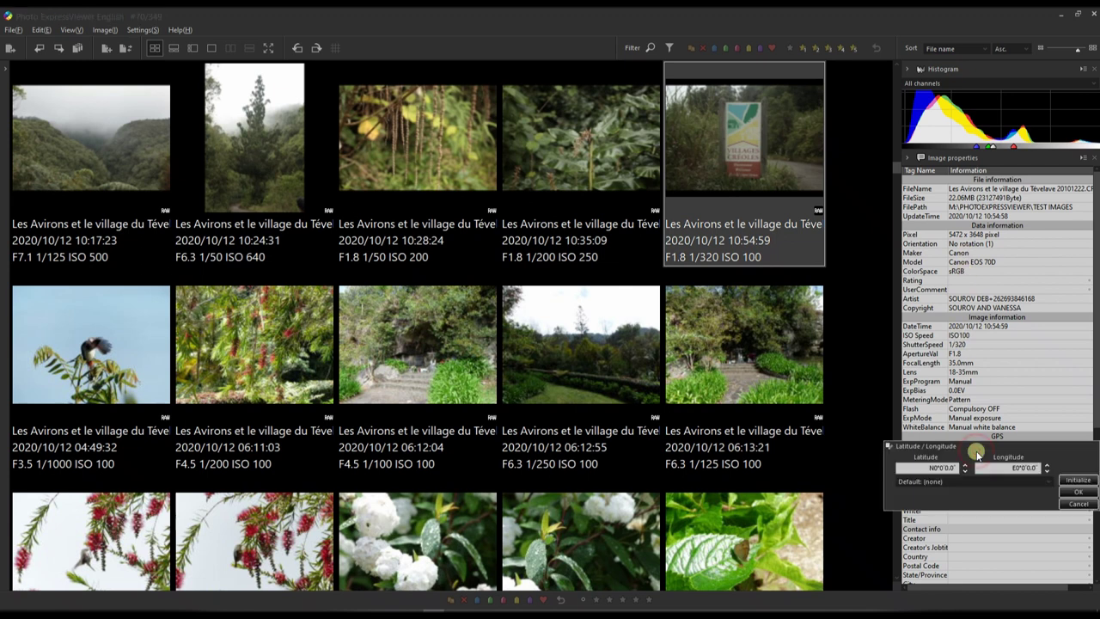
click(1076, 491)
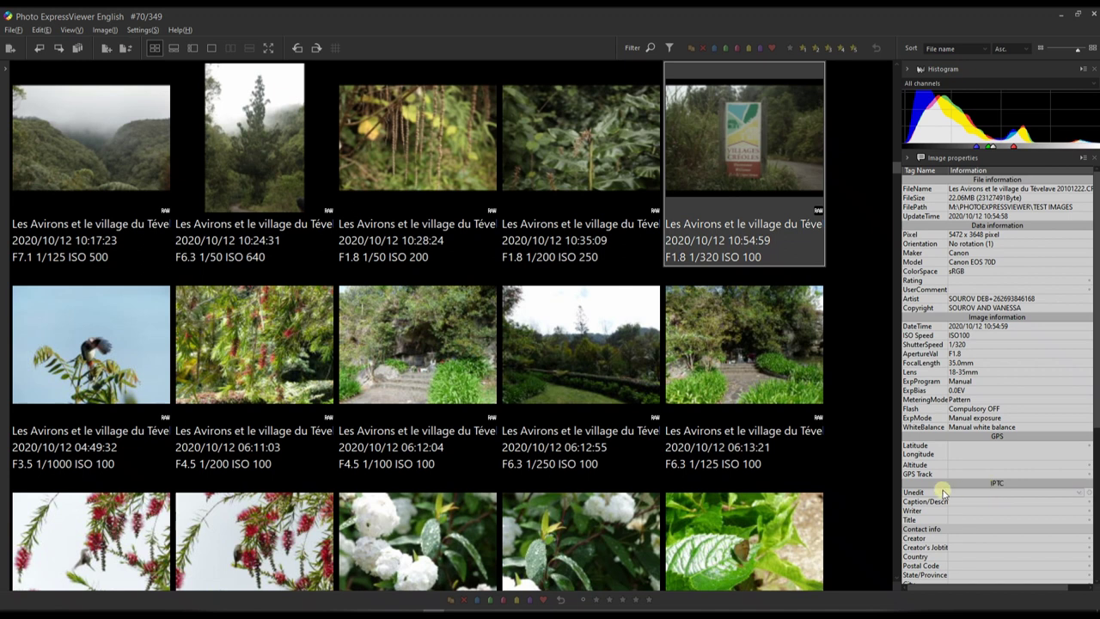
scroll(972, 449, down, 3)
scroll(972, 450, up, 3)
scroll(973, 448, down, 1)
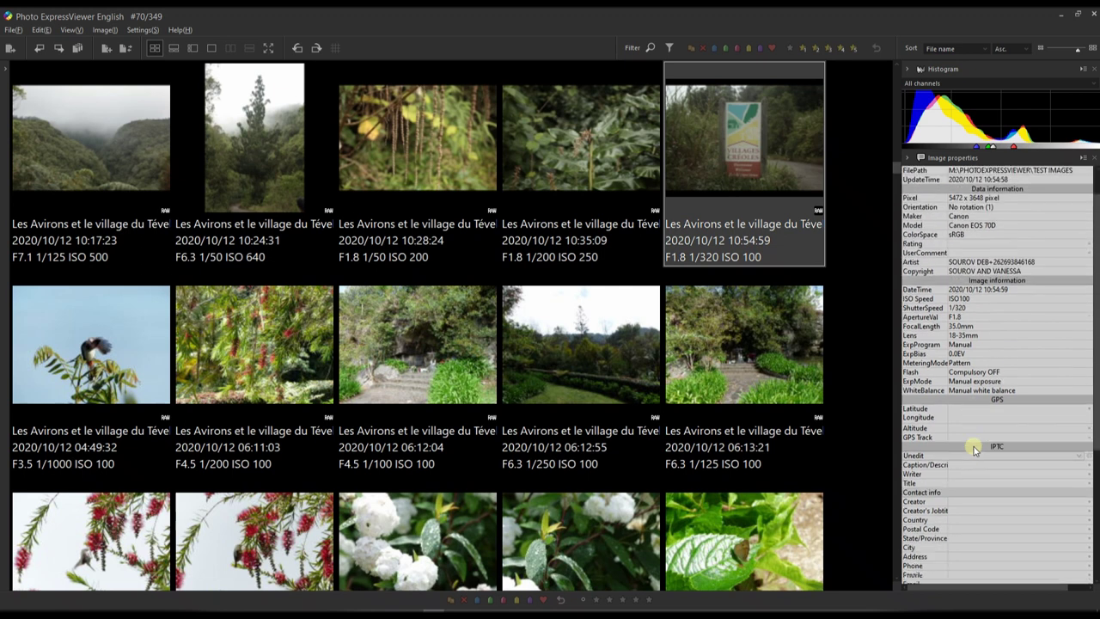
scroll(973, 447, down, 3)
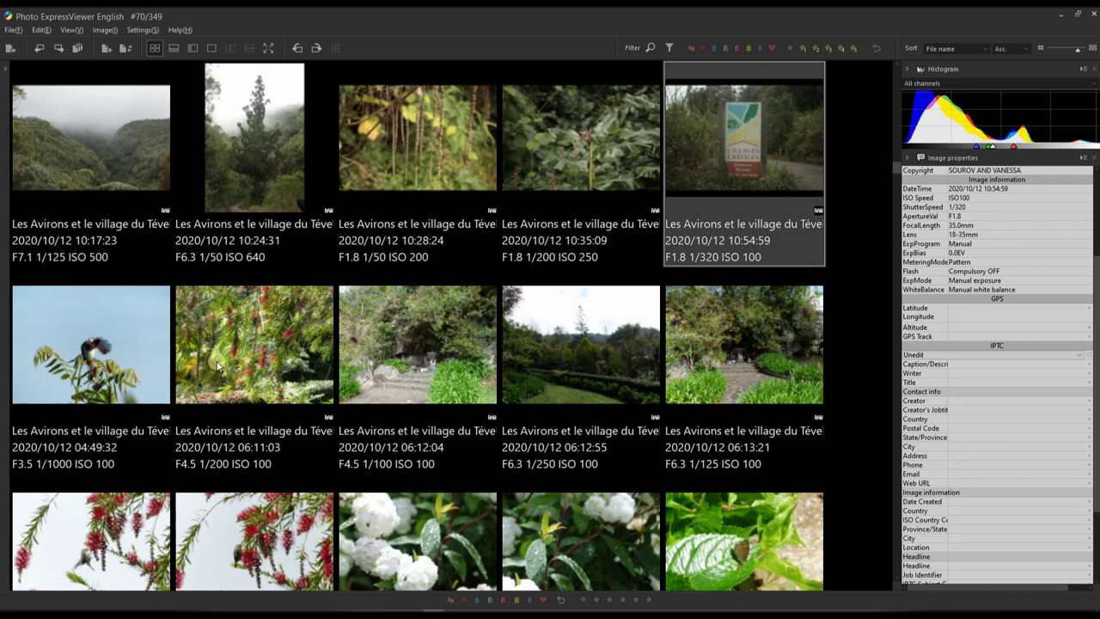
scroll(622, 405, down, 2)
scroll(625, 395, down, 15)
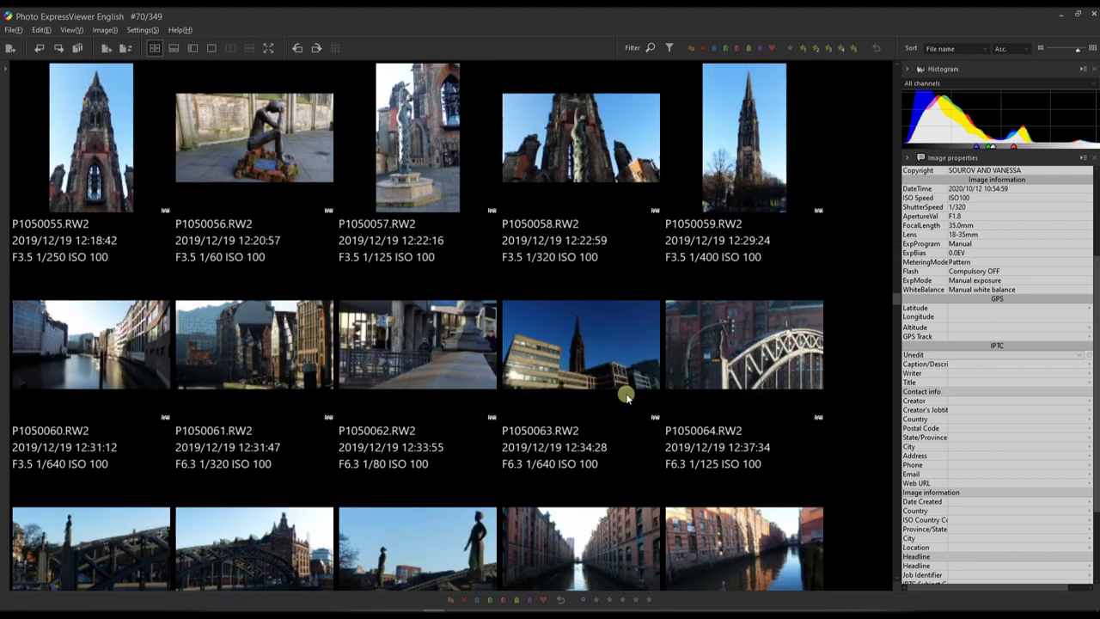
Step: Shrink the thumbnails to ten per row and select TRIP1113 through TRIP1119 together
scroll(626, 395, down, 5)
mouse_move(1077, 49)
mouse_down()
mouse_move(1041, 51)
mouse_move(1062, 52)
mouse_up()
scroll(618, 344, down, 15)
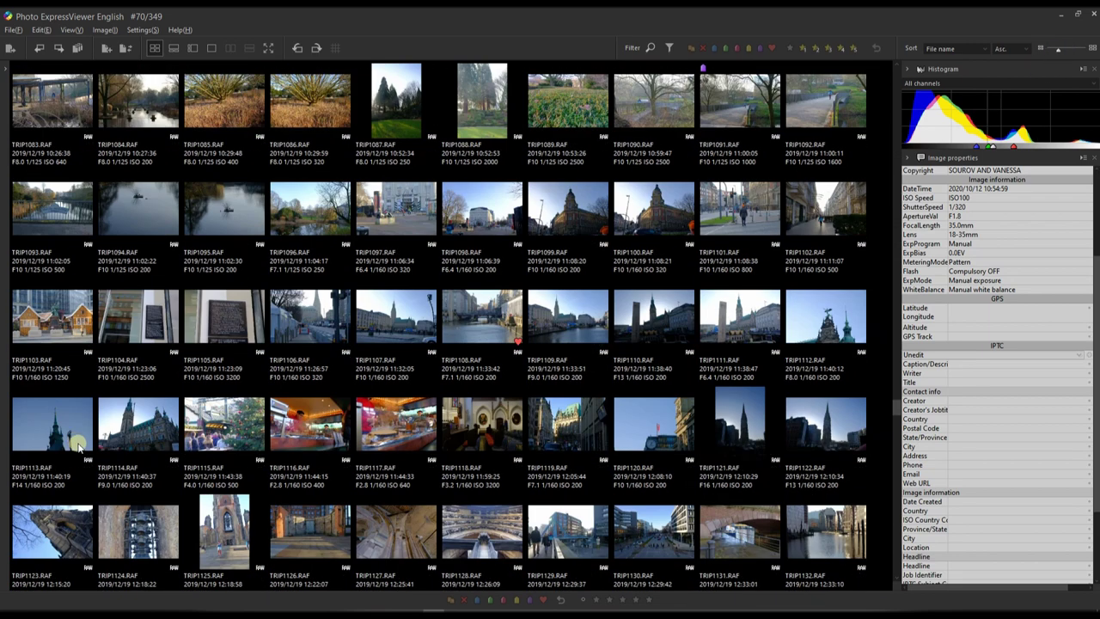
click(69, 427)
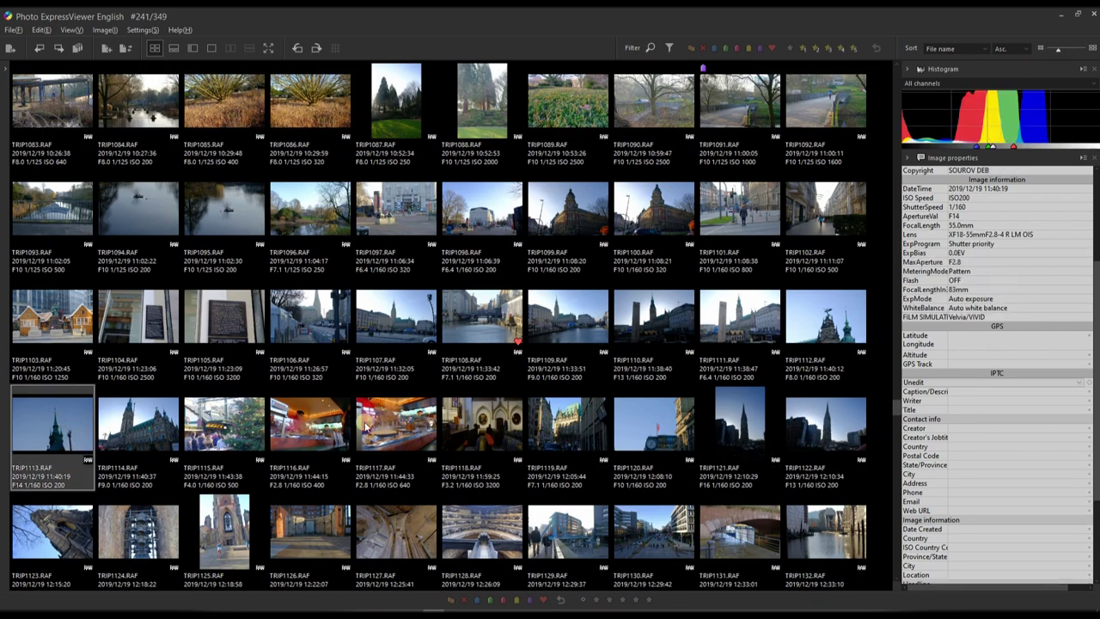
shift+click(554, 438)
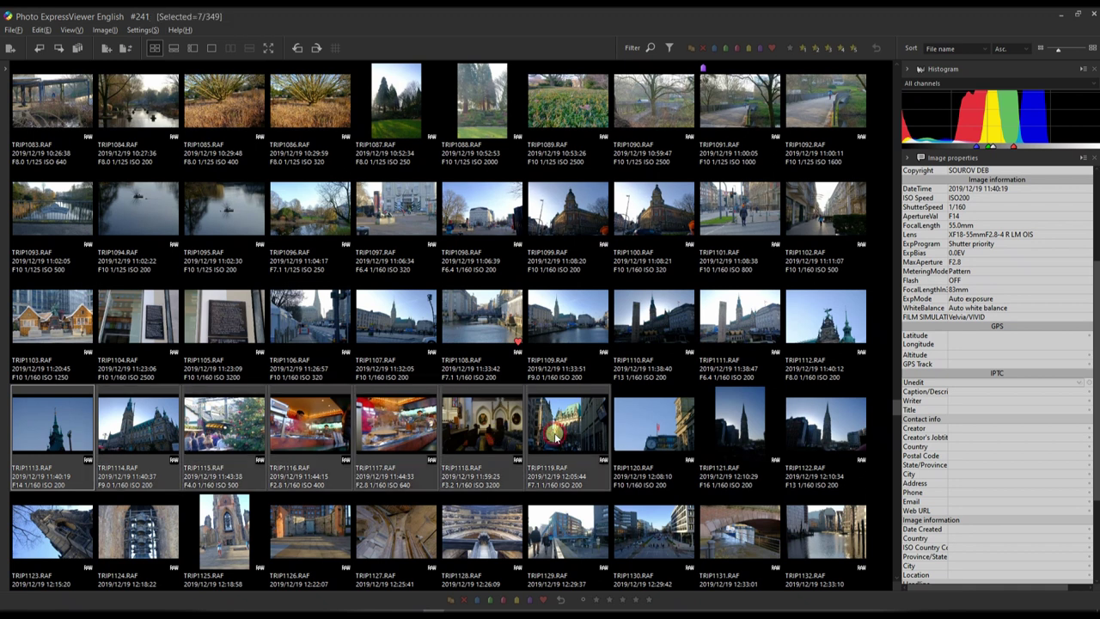
right_click(555, 439)
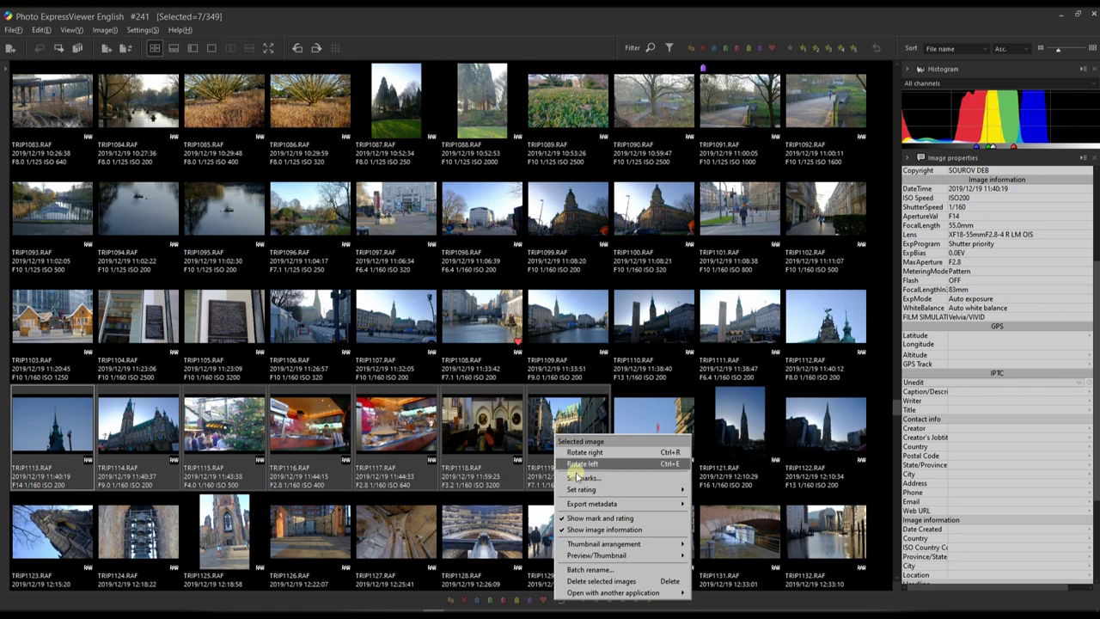
click(582, 571)
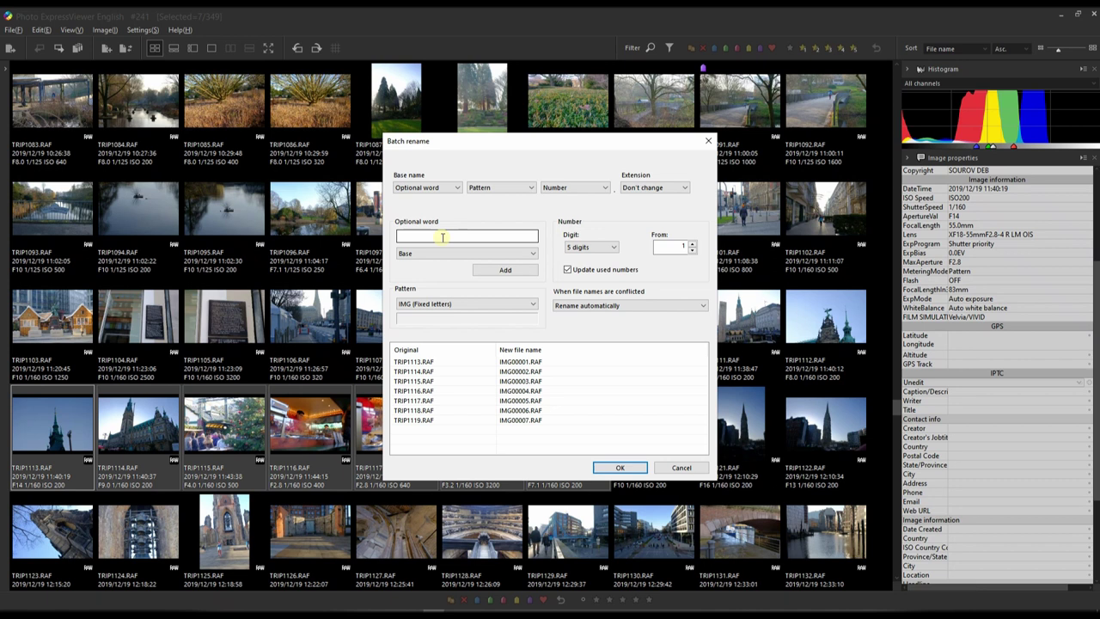
click(682, 468)
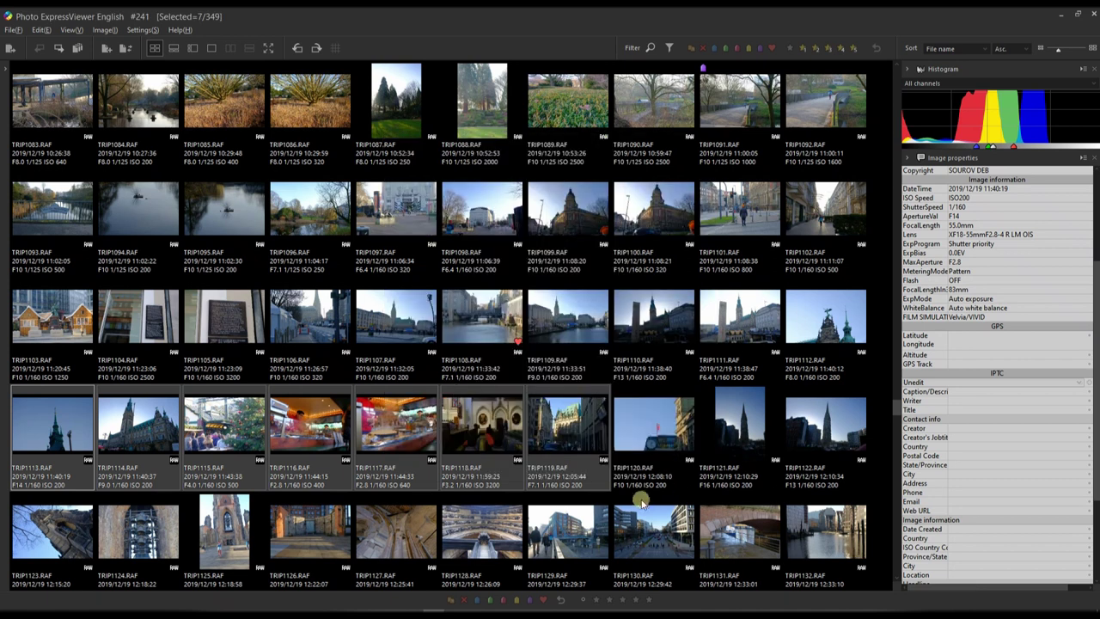
click(669, 437)
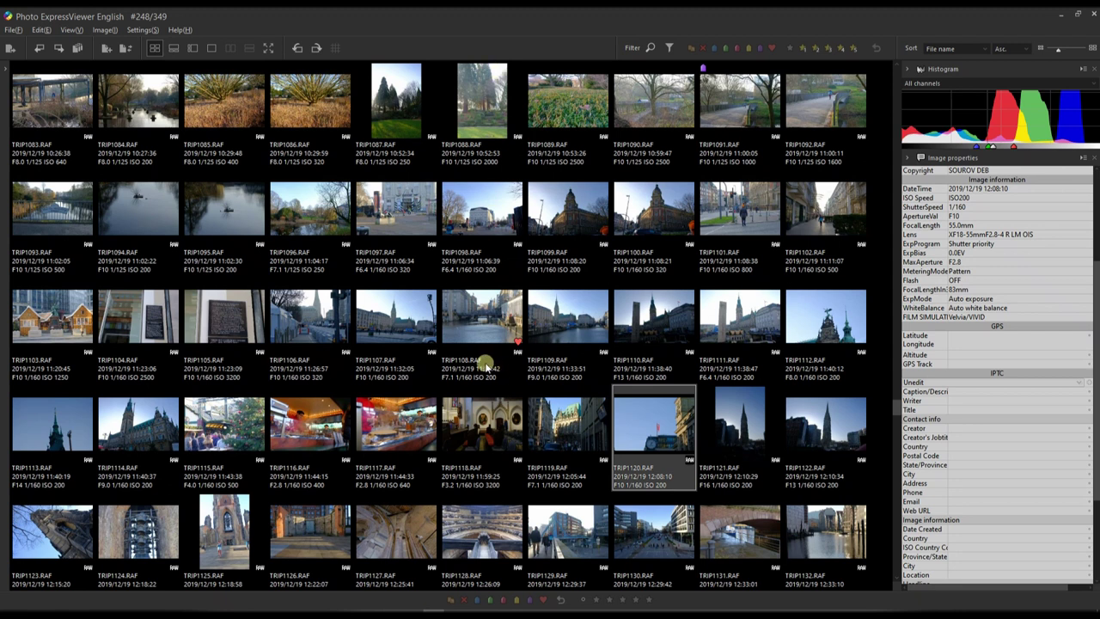
click(151, 33)
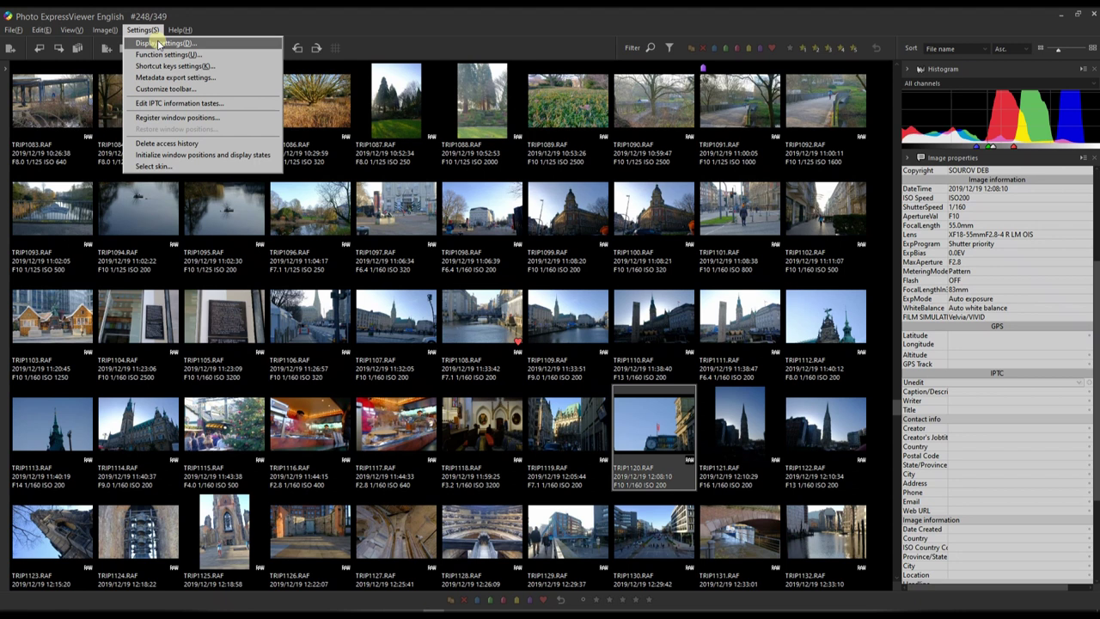
click(159, 44)
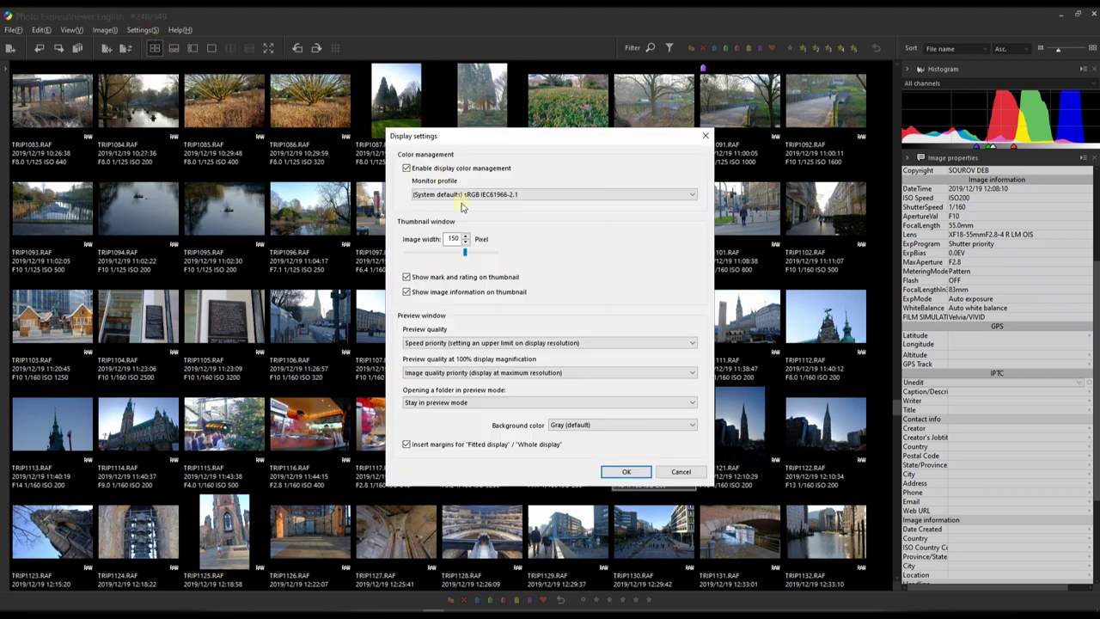
click(461, 199)
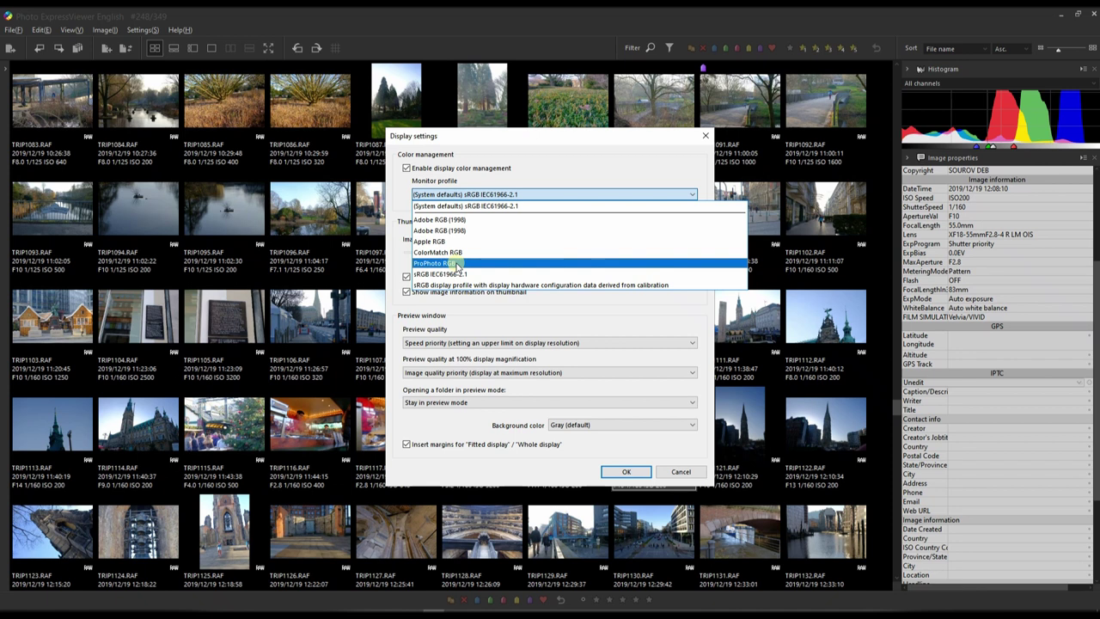
key(Escape)
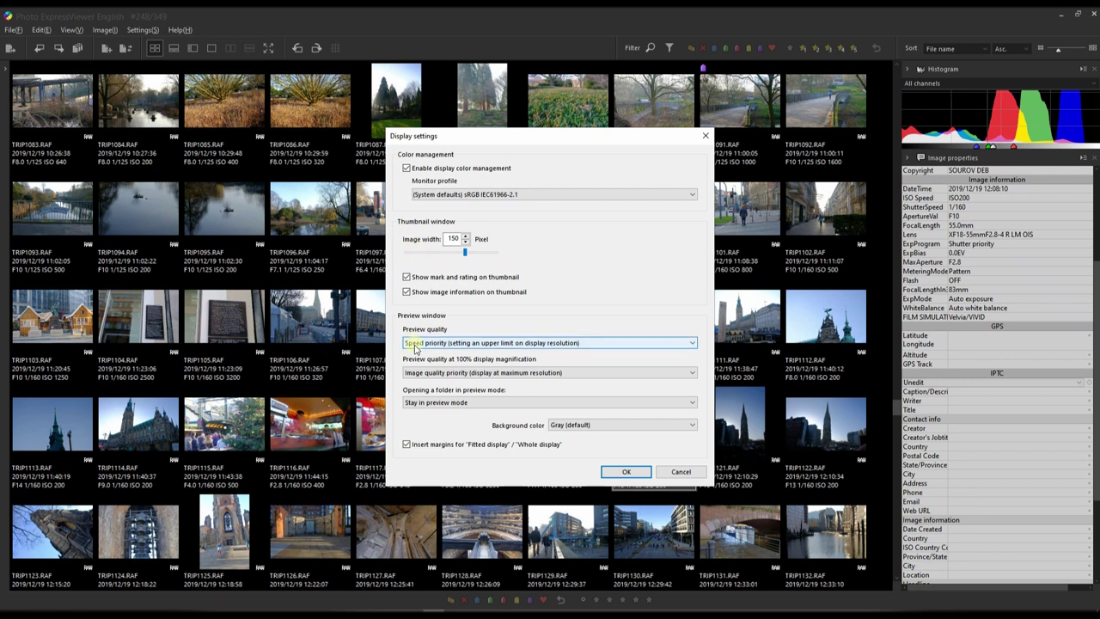
click(442, 343)
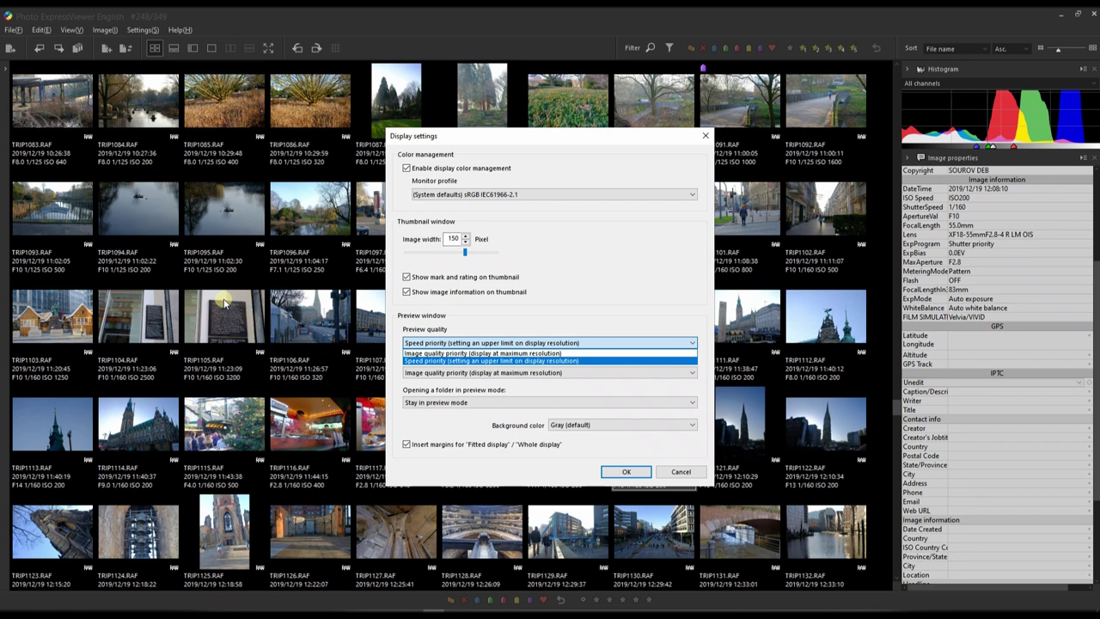
click(576, 307)
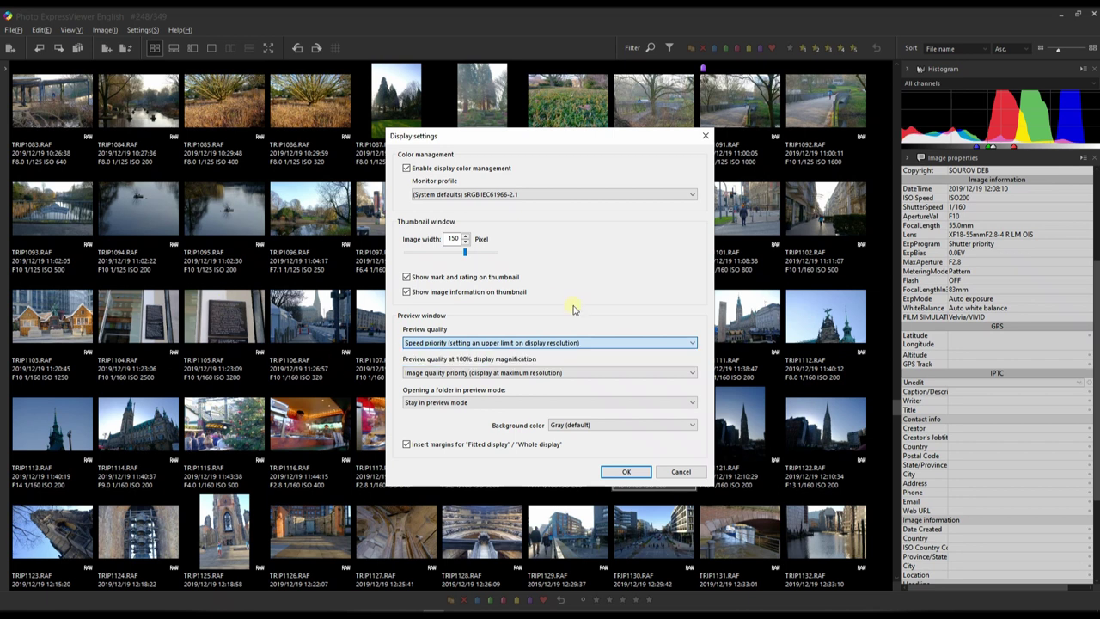
click(492, 344)
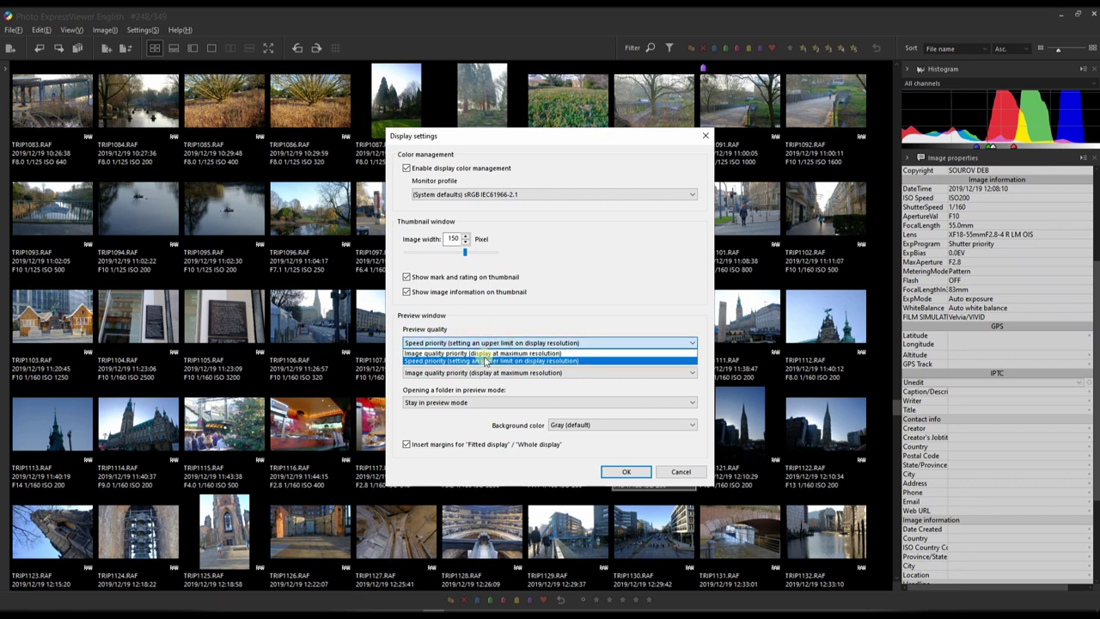
click(523, 323)
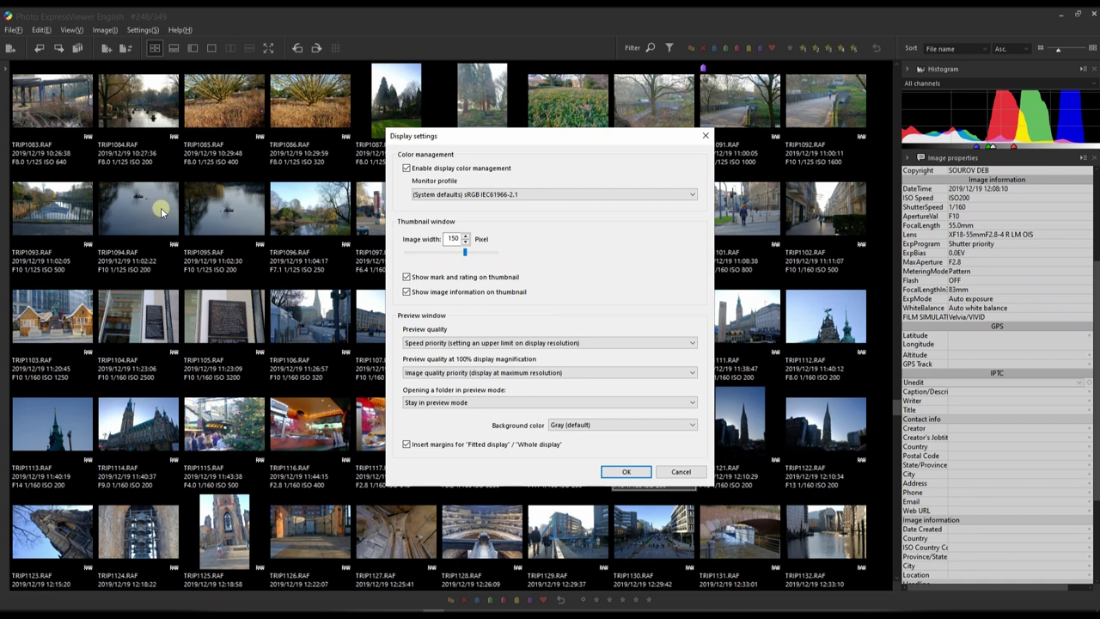
click(675, 473)
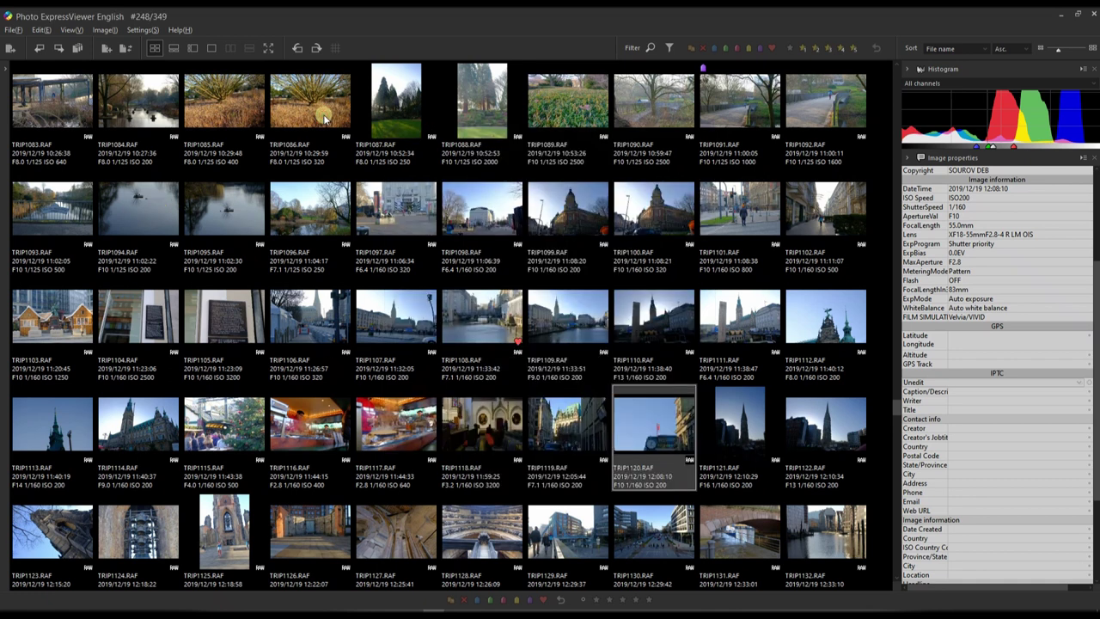
Step: Open TRIP1086 full size, rotate it left four times back upright, and toggle the grid on then off
double_click(325, 118)
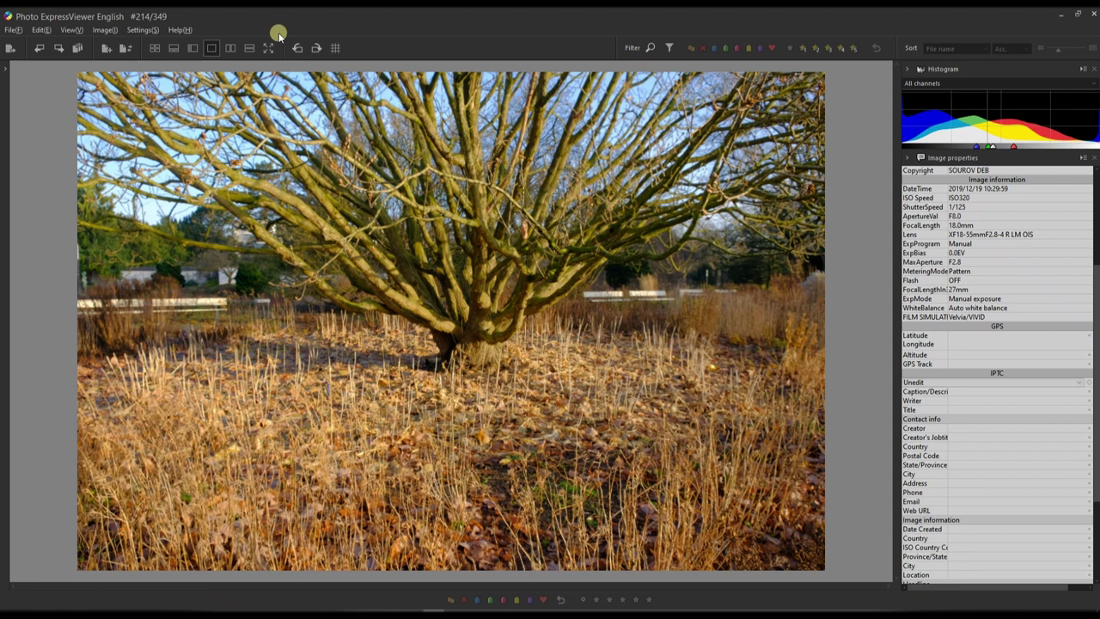
click(296, 56)
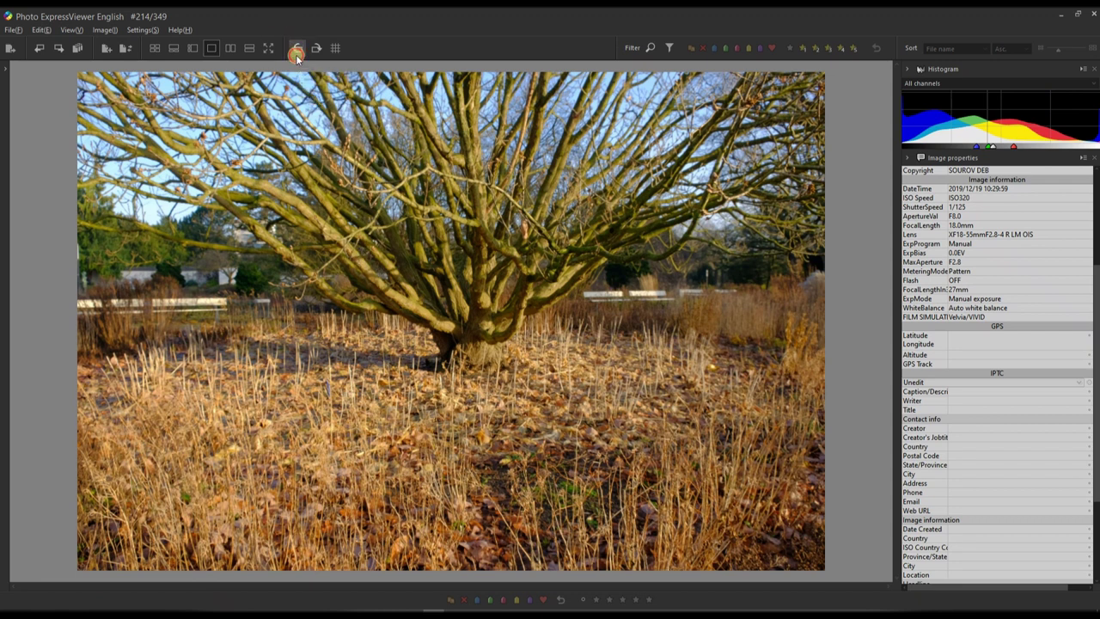
click(297, 52)
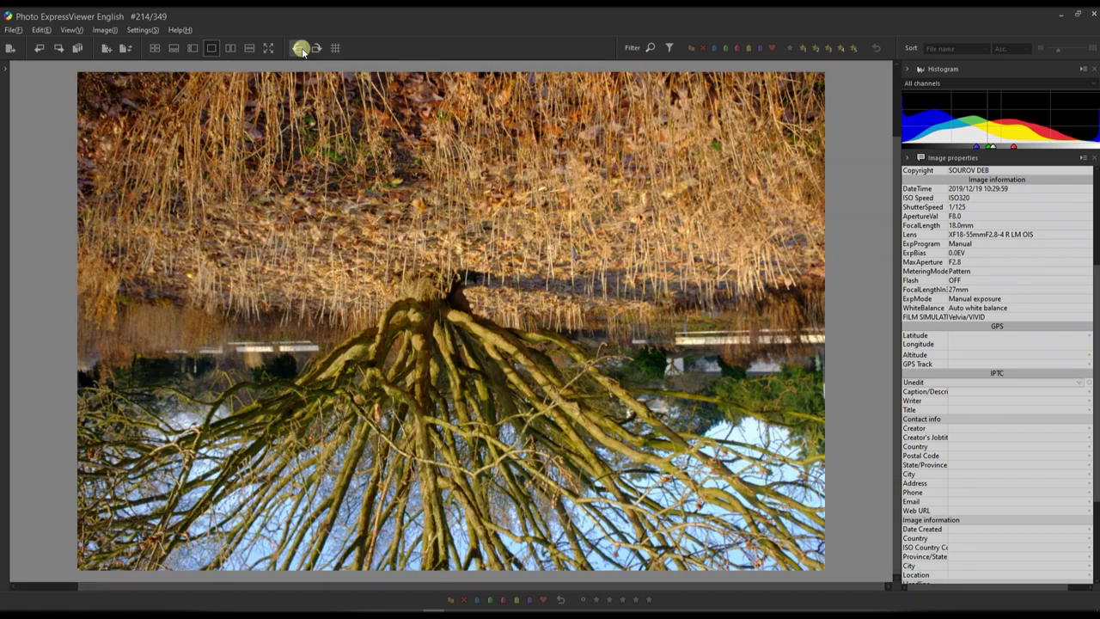
click(300, 49)
click(300, 49)
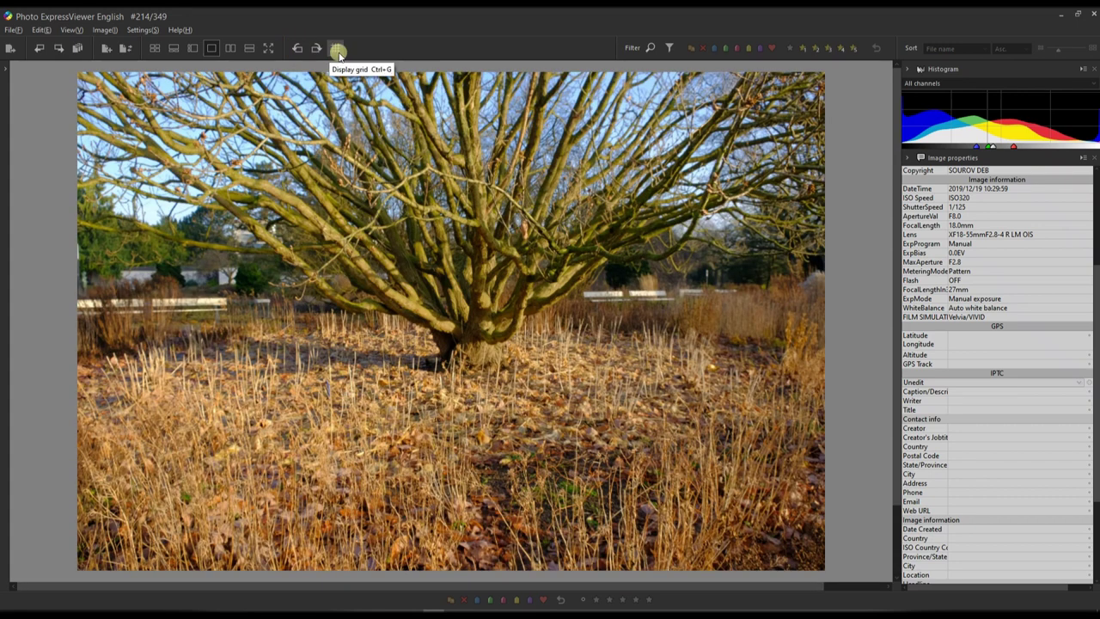
click(337, 50)
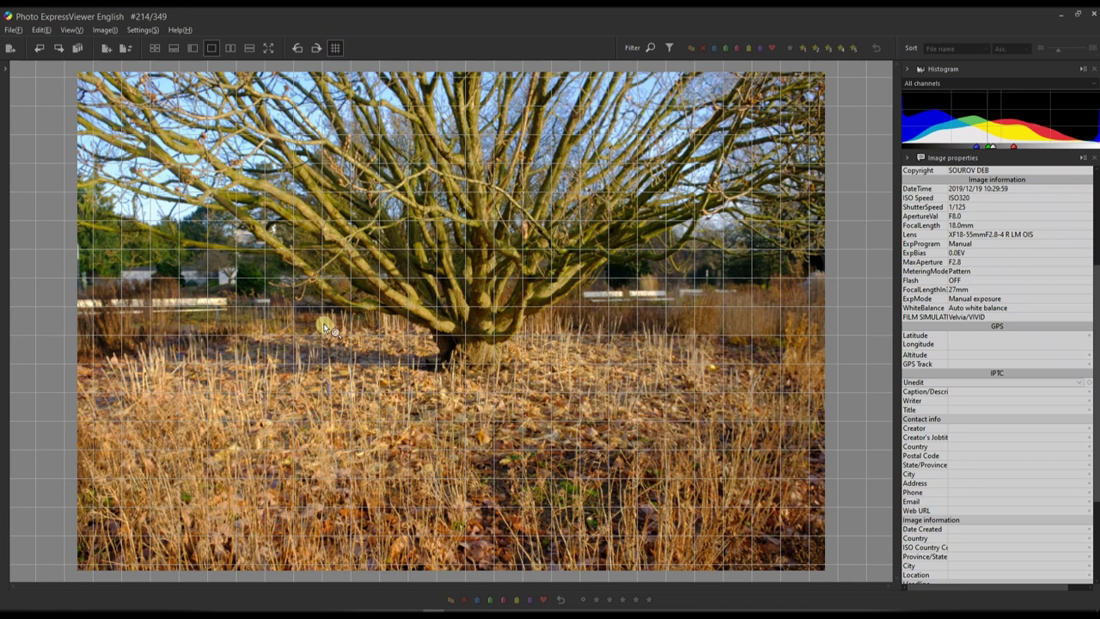
key(ctrl+g)
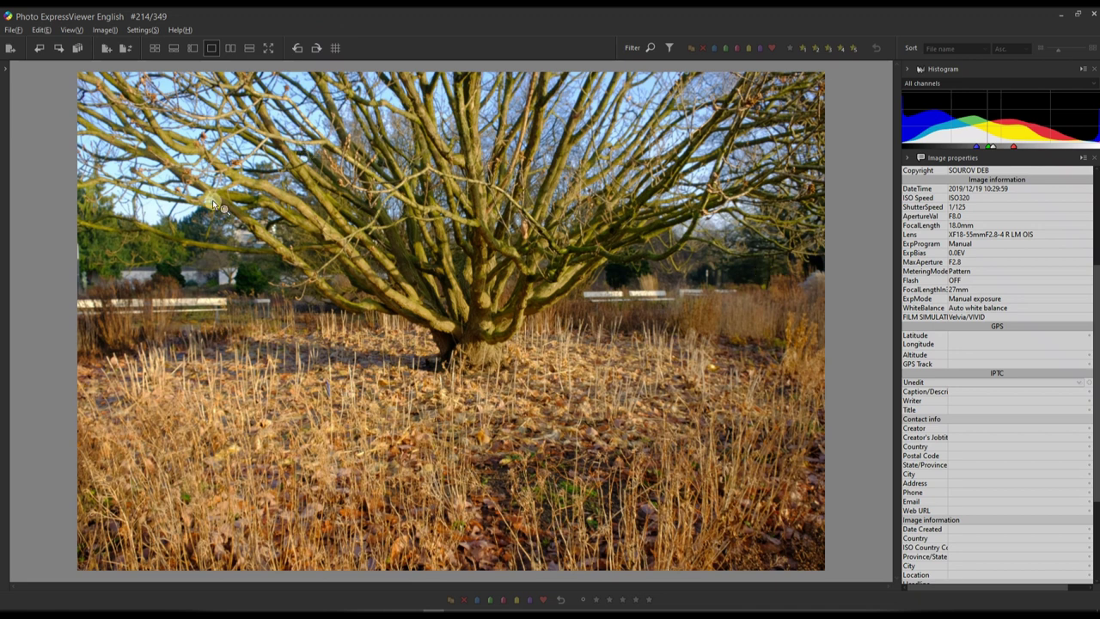
Step: Bring up the File menu and then the previewed photo's context menu
click(14, 30)
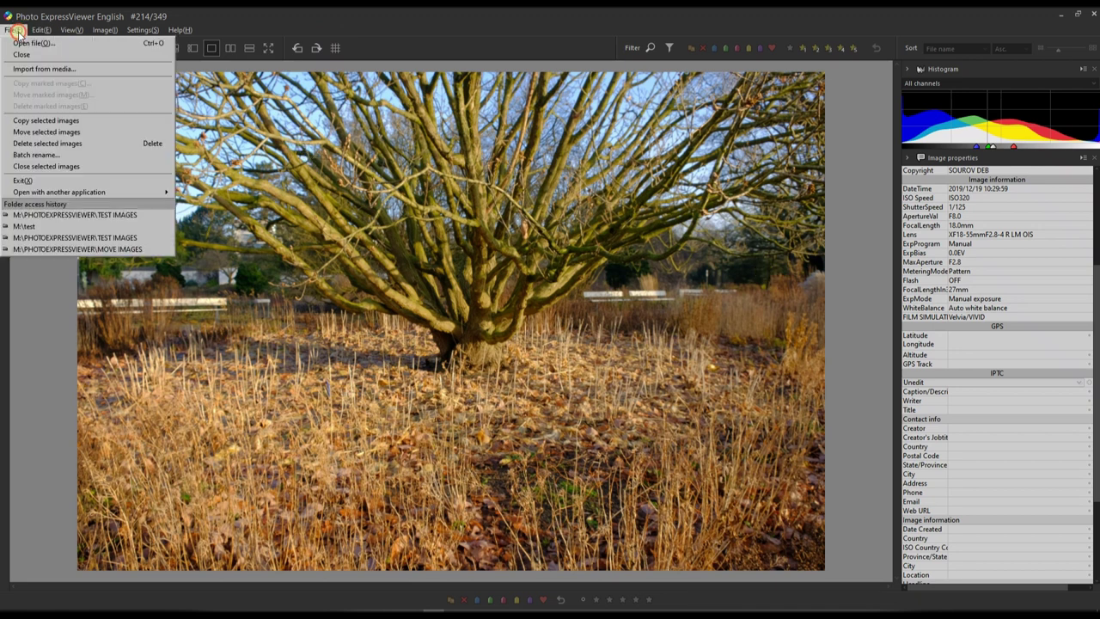
right_click(287, 133)
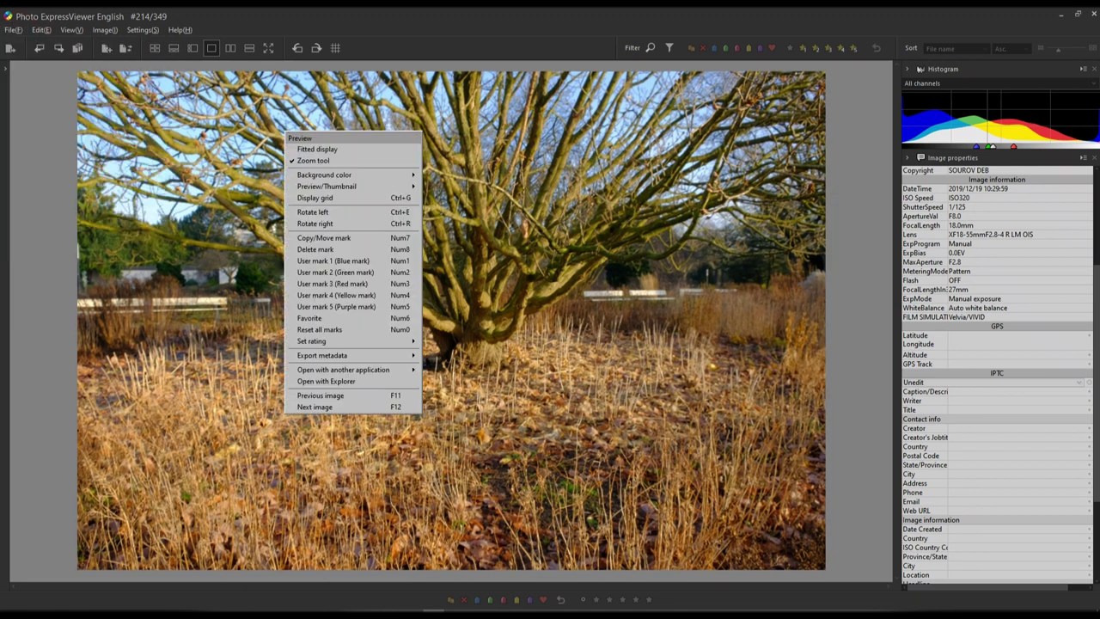
mouse_move(317, 373)
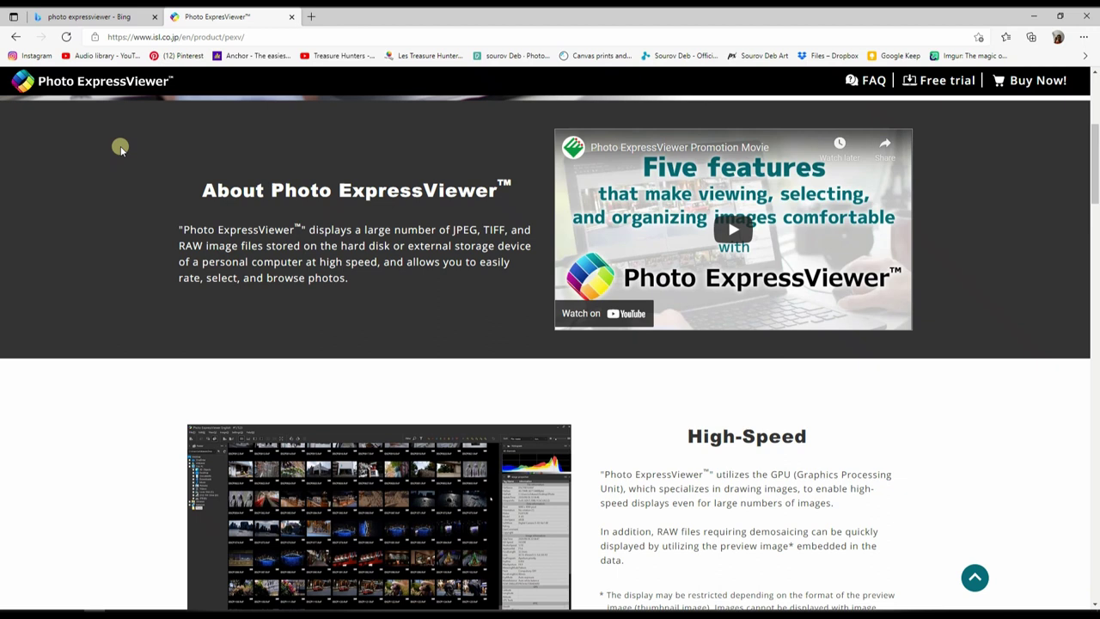
Step: Scroll to the top of the product page to show the 1980 JPY launch promotion banner
scroll(257, 224, up, 4)
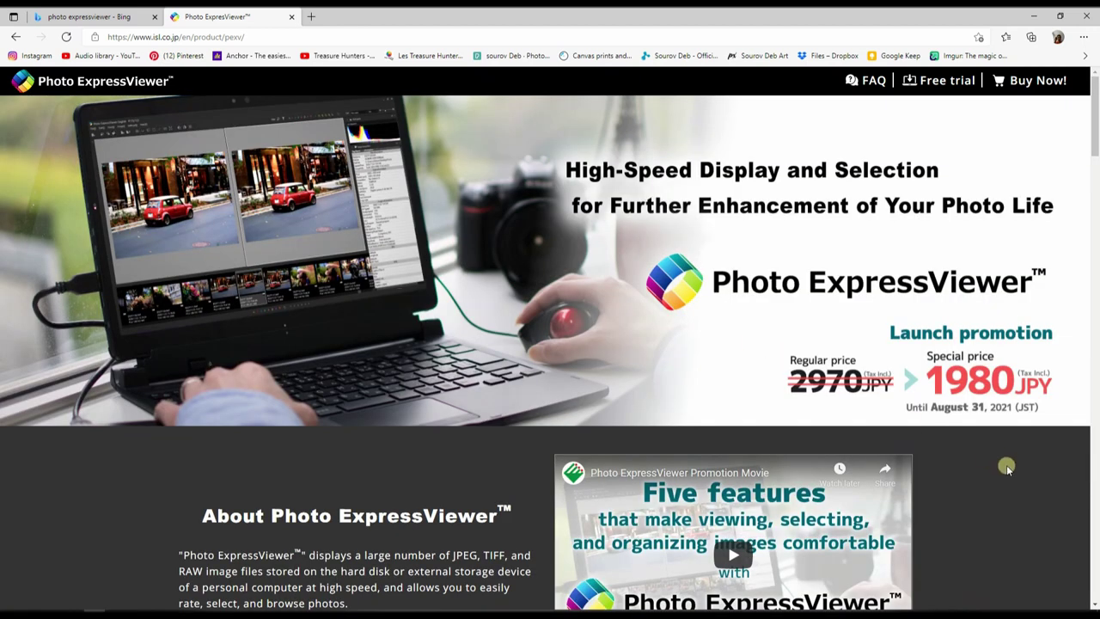